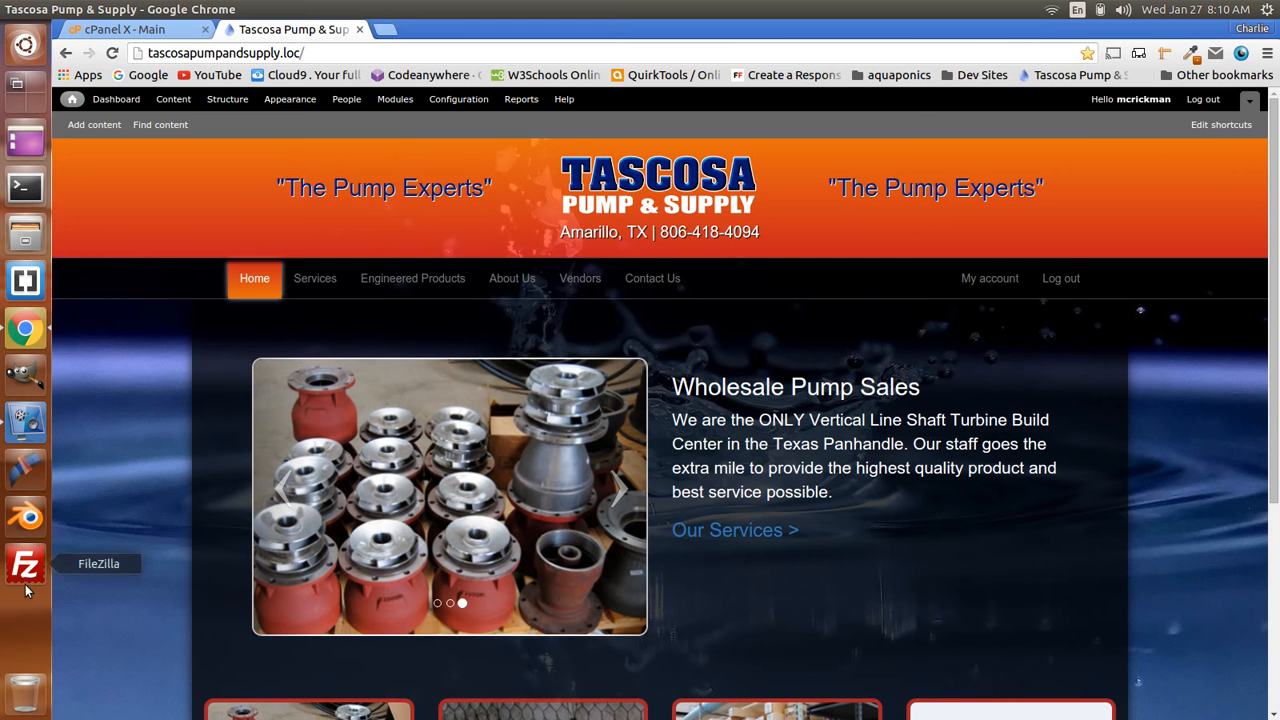
# - Load tascosapumpandsupply.com in a new tab, reload its 403 Forbidden page, then close it
pyautogui.click(135, 36)
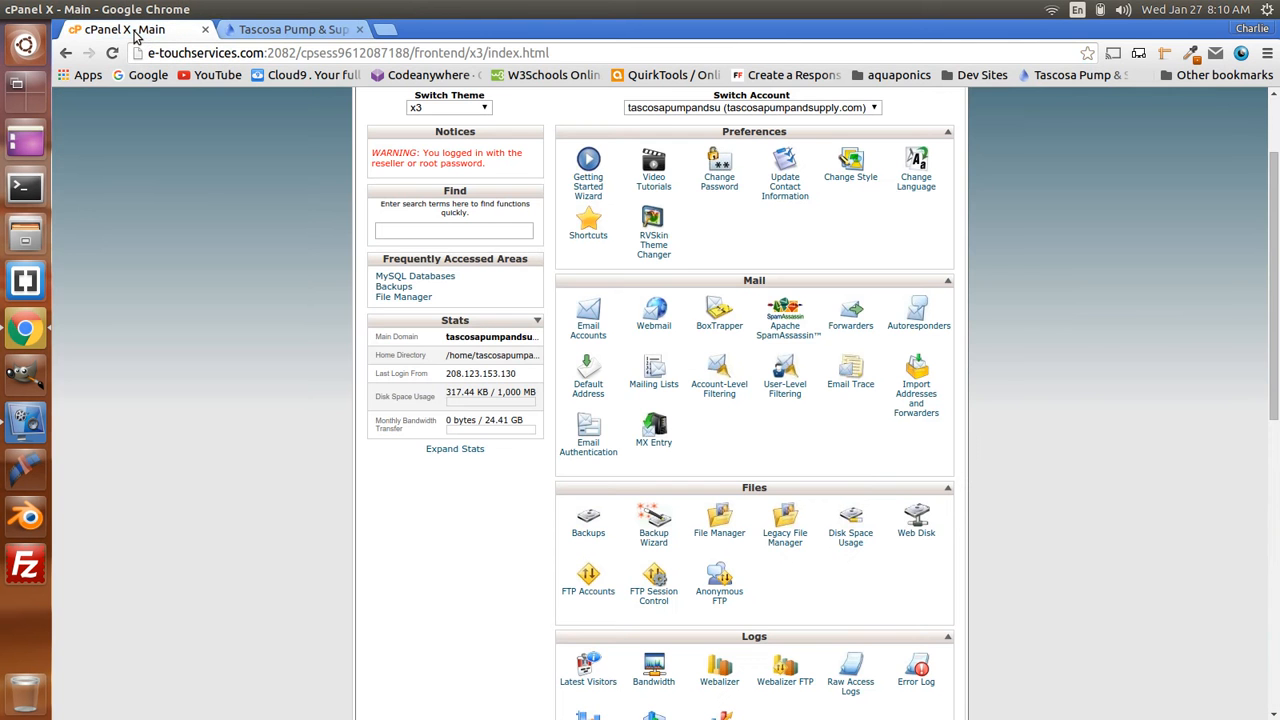
pyautogui.click(287, 30)
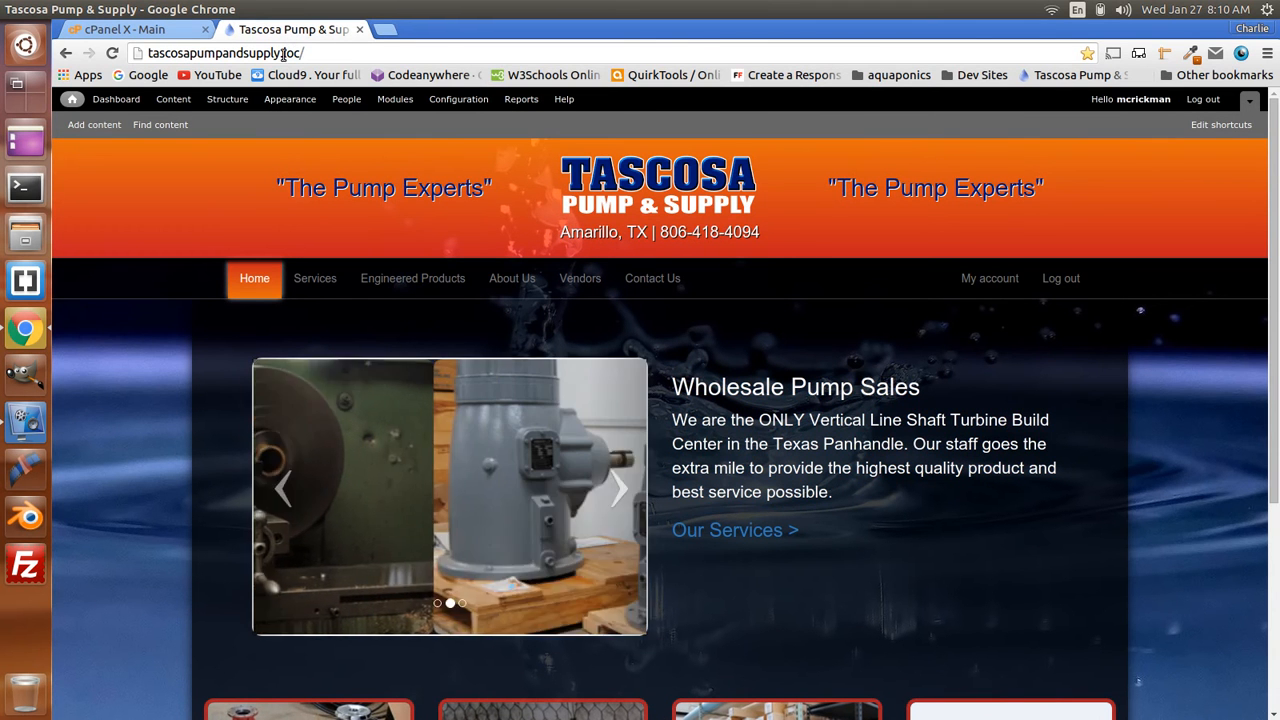
pyautogui.click(389, 31)
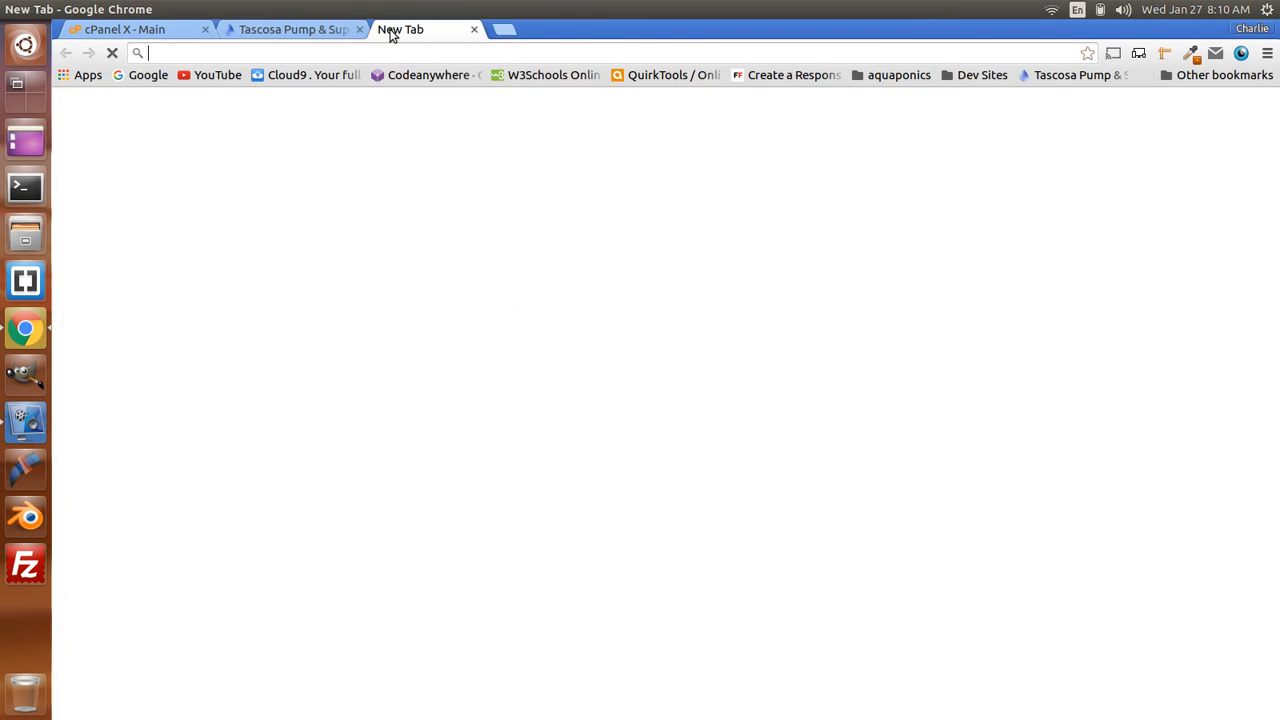
pyautogui.write('tascosapumpandsupply.com')
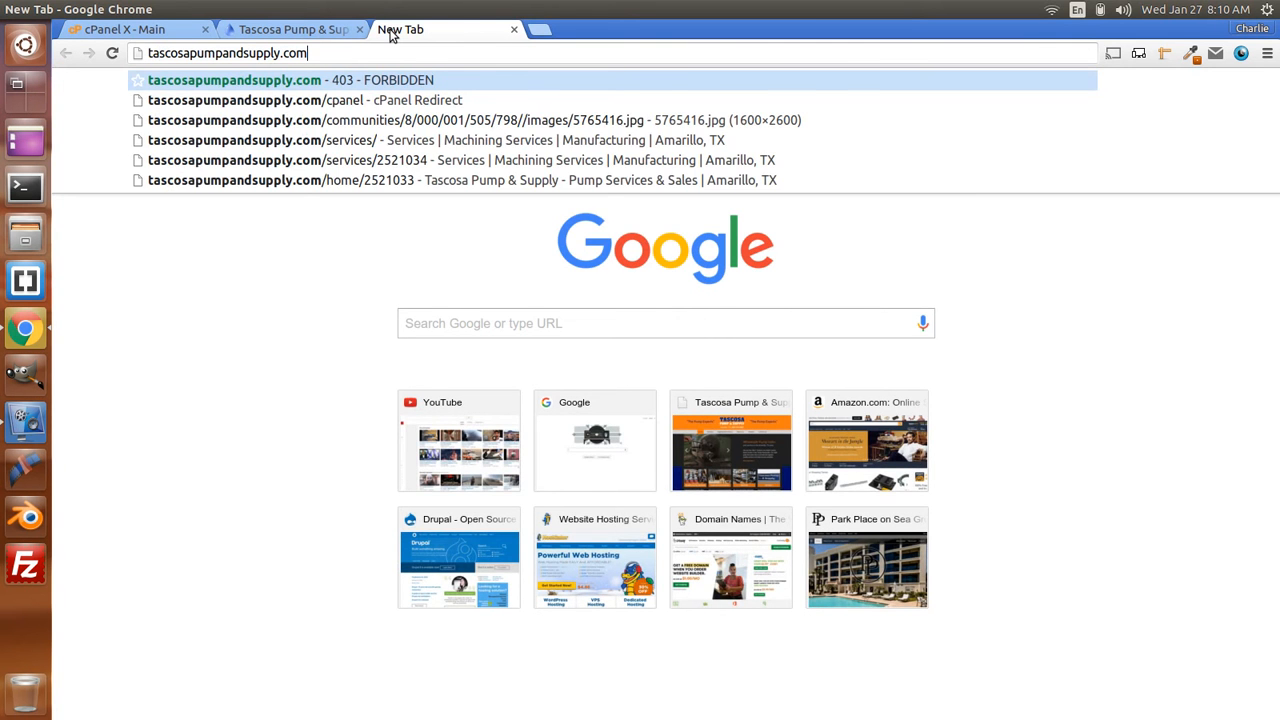
pyautogui.press('Return')
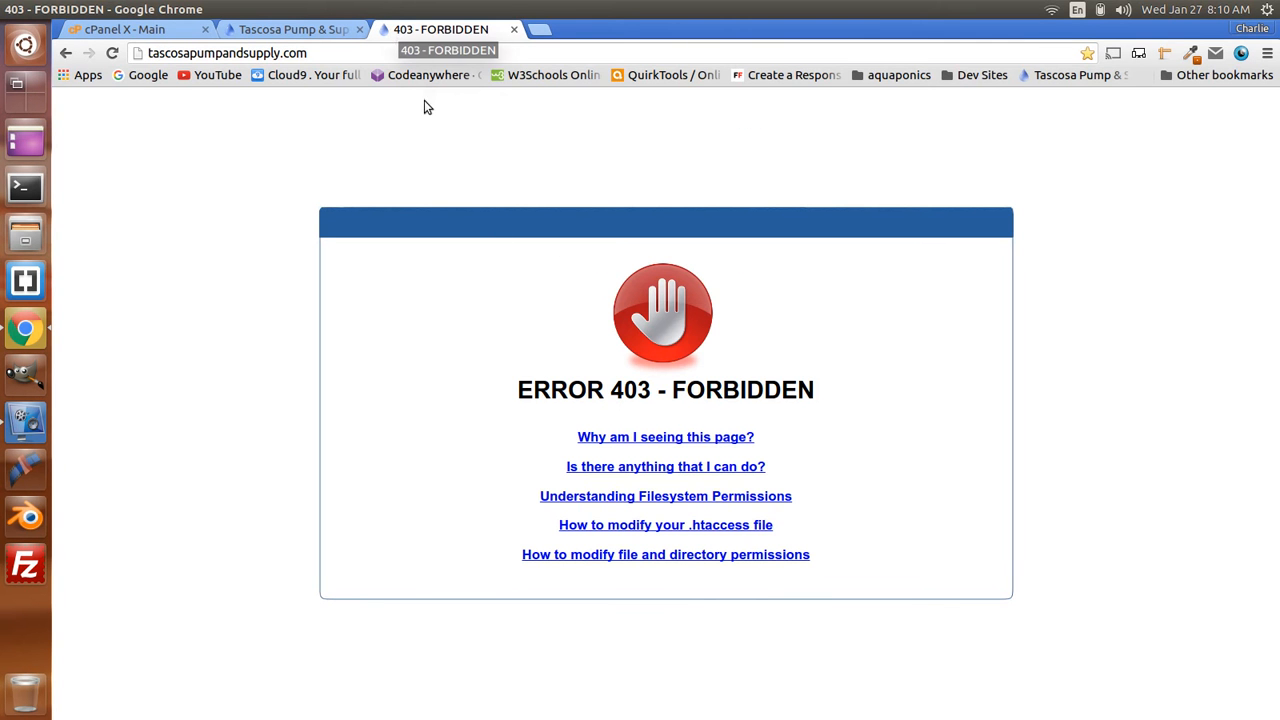
pyautogui.click(112, 53)
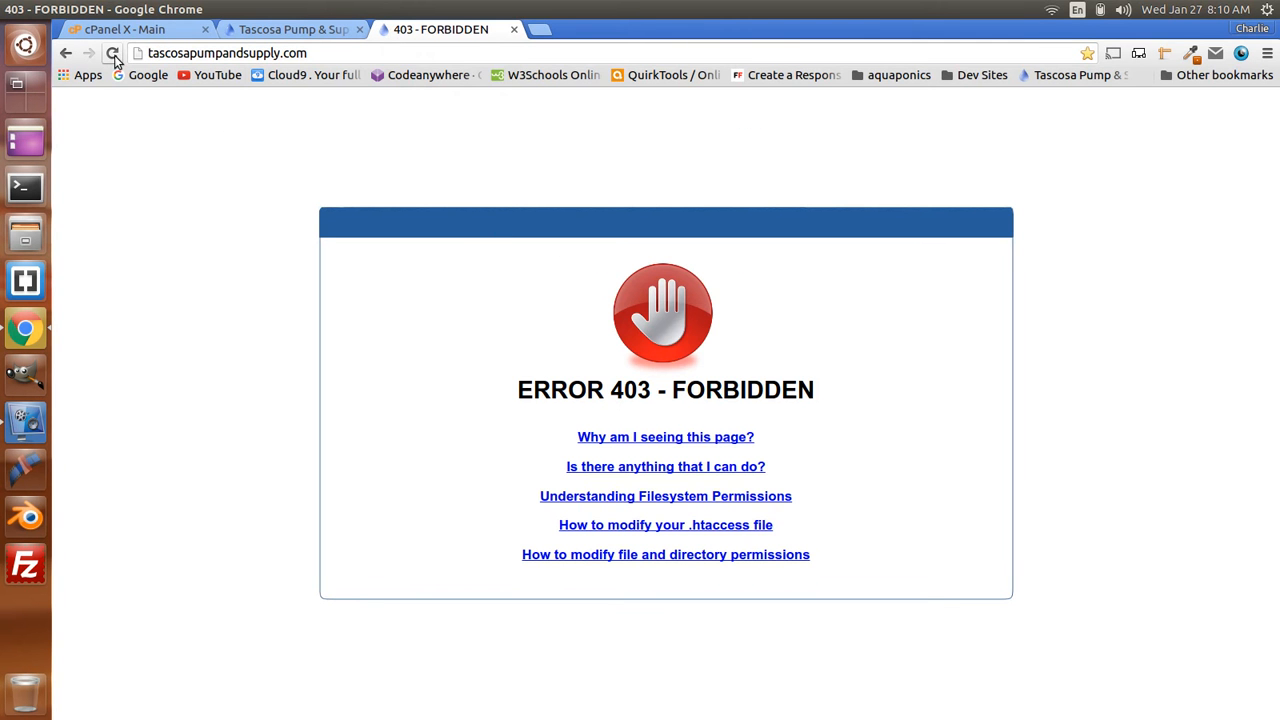
pyautogui.click(515, 31)
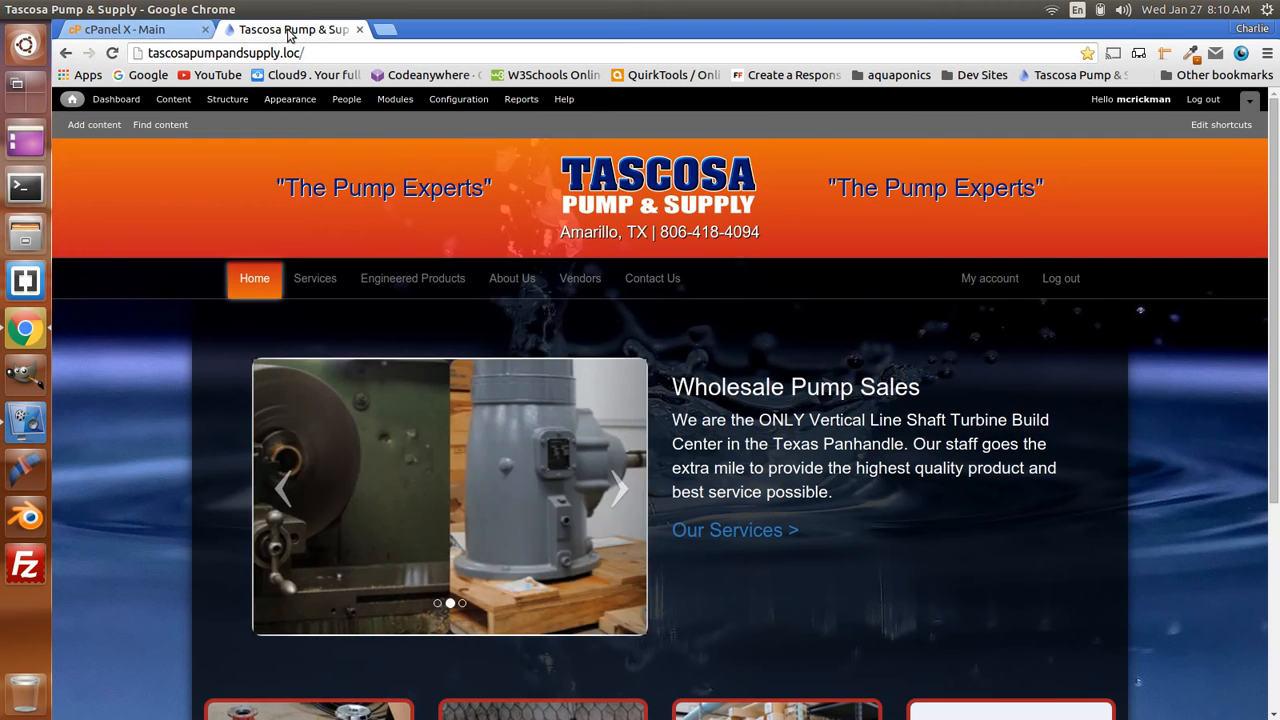
# - Glance at cPanel, return to the local site, and open a fresh blank tab
pyautogui.click(163, 28)
pyautogui.click(285, 29)
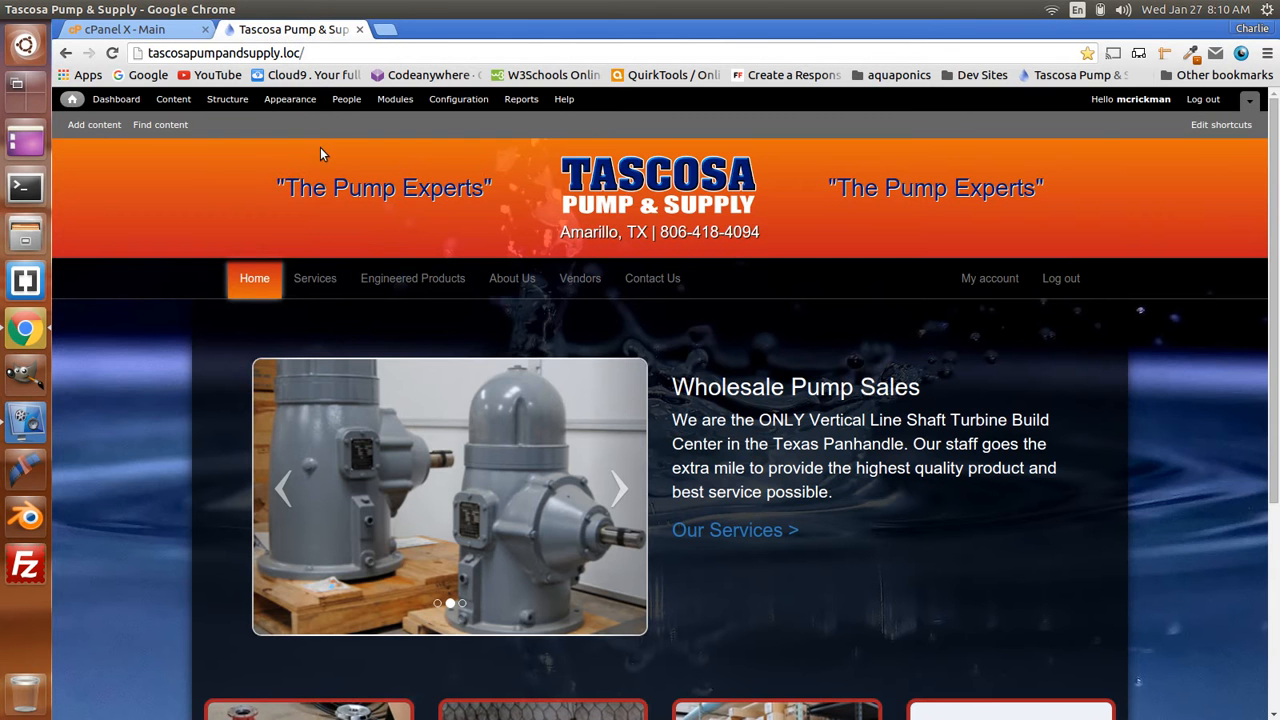
pyautogui.click(386, 30)
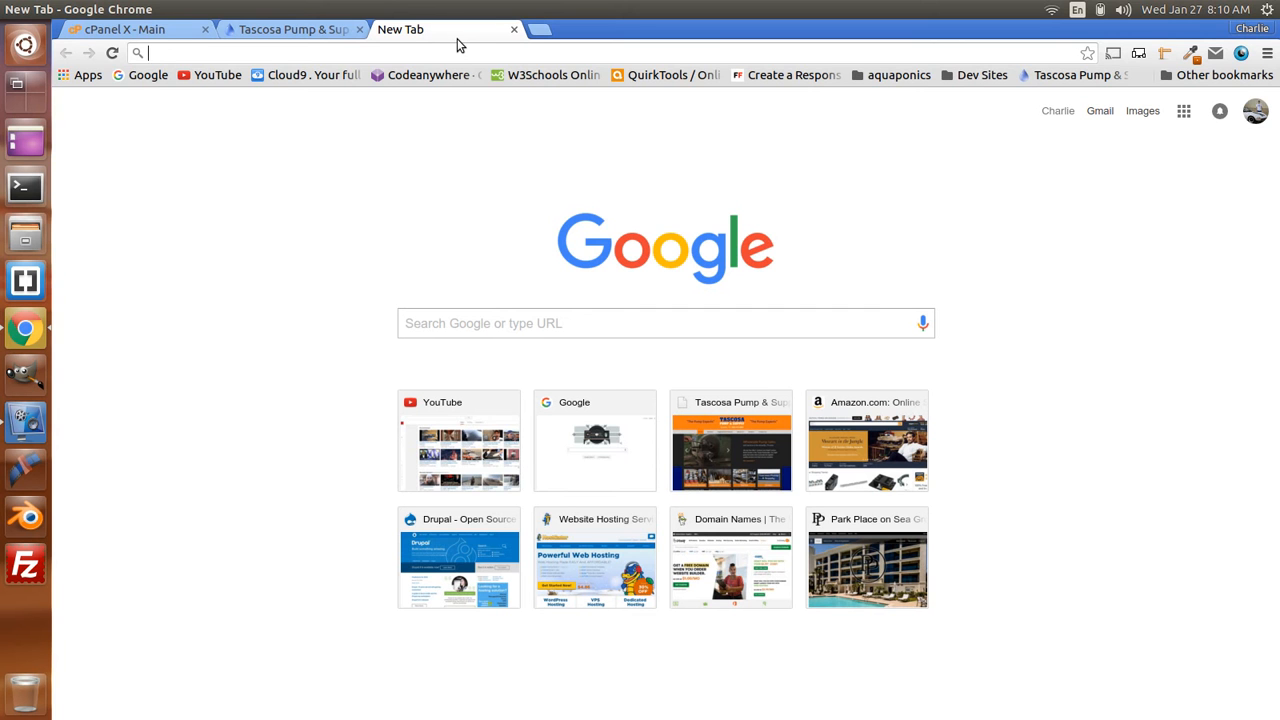
# - Log into localhost phpMyAdmin as root, list tascosa_drupal7's tables, then bring cPanel forward
pyautogui.write('localhost')
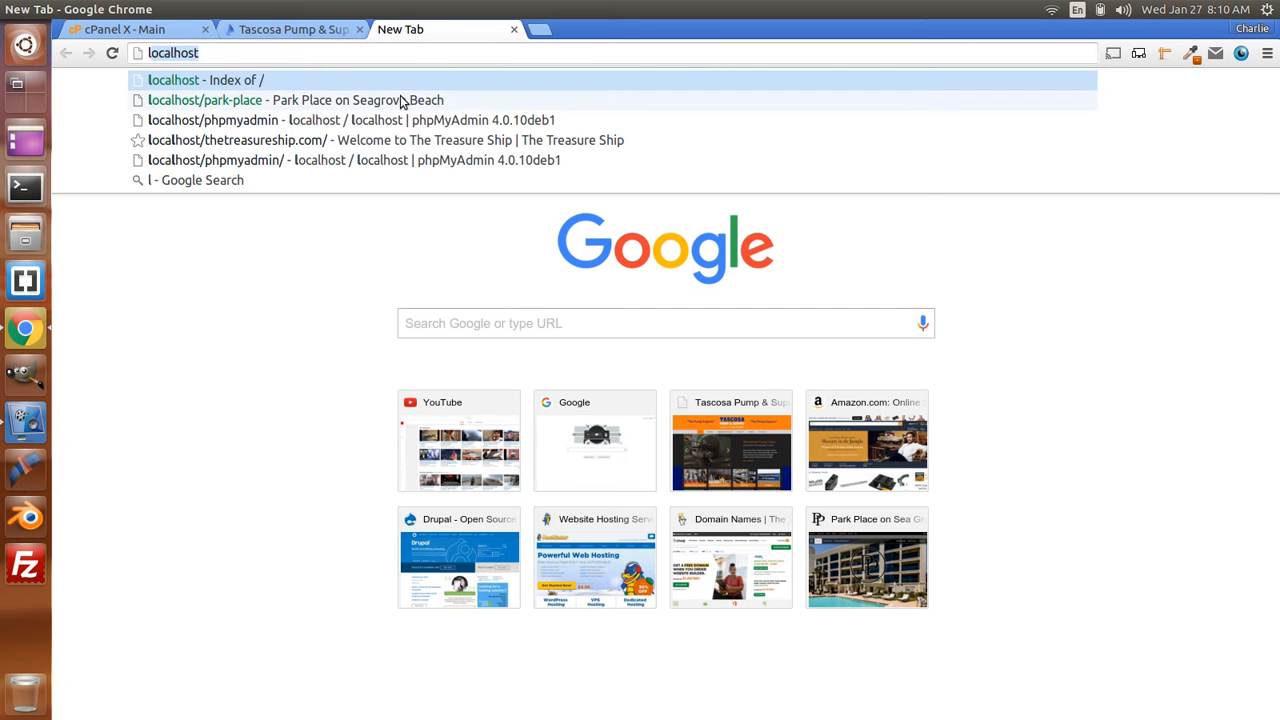
pyautogui.click(325, 127)
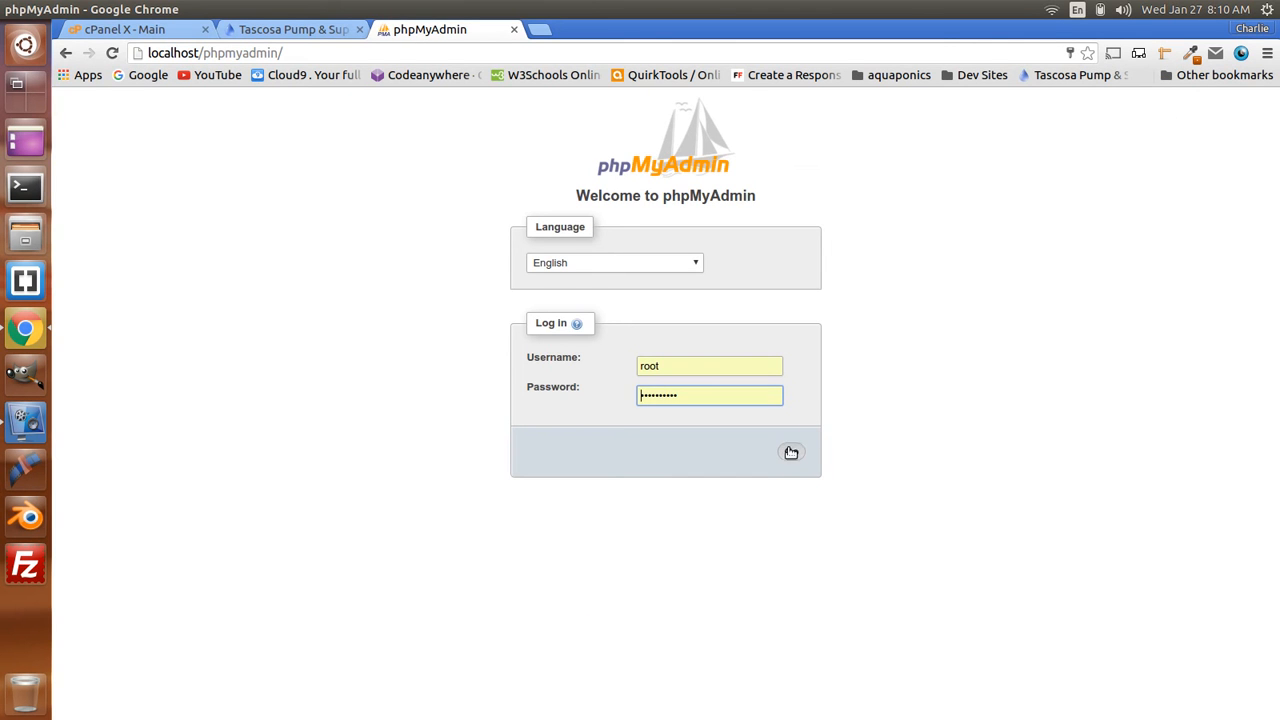
pyautogui.click(790, 452)
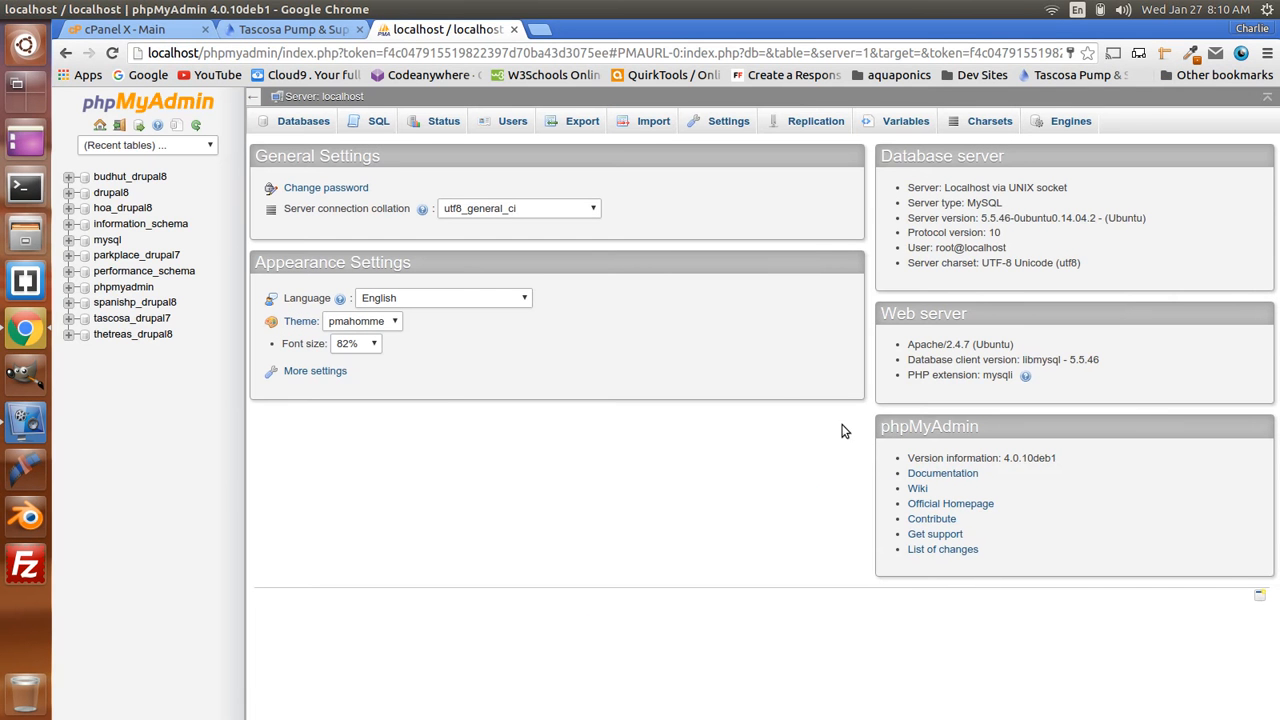
pyautogui.click(126, 320)
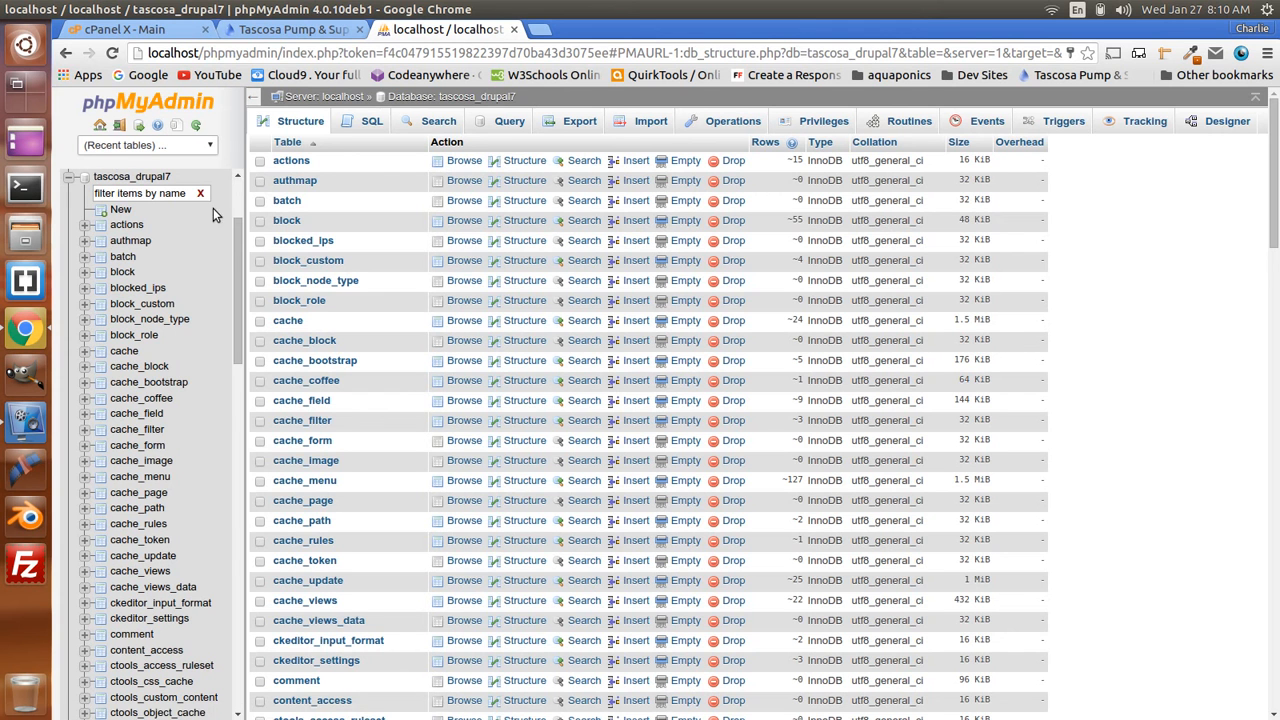
pyautogui.click(153, 30)
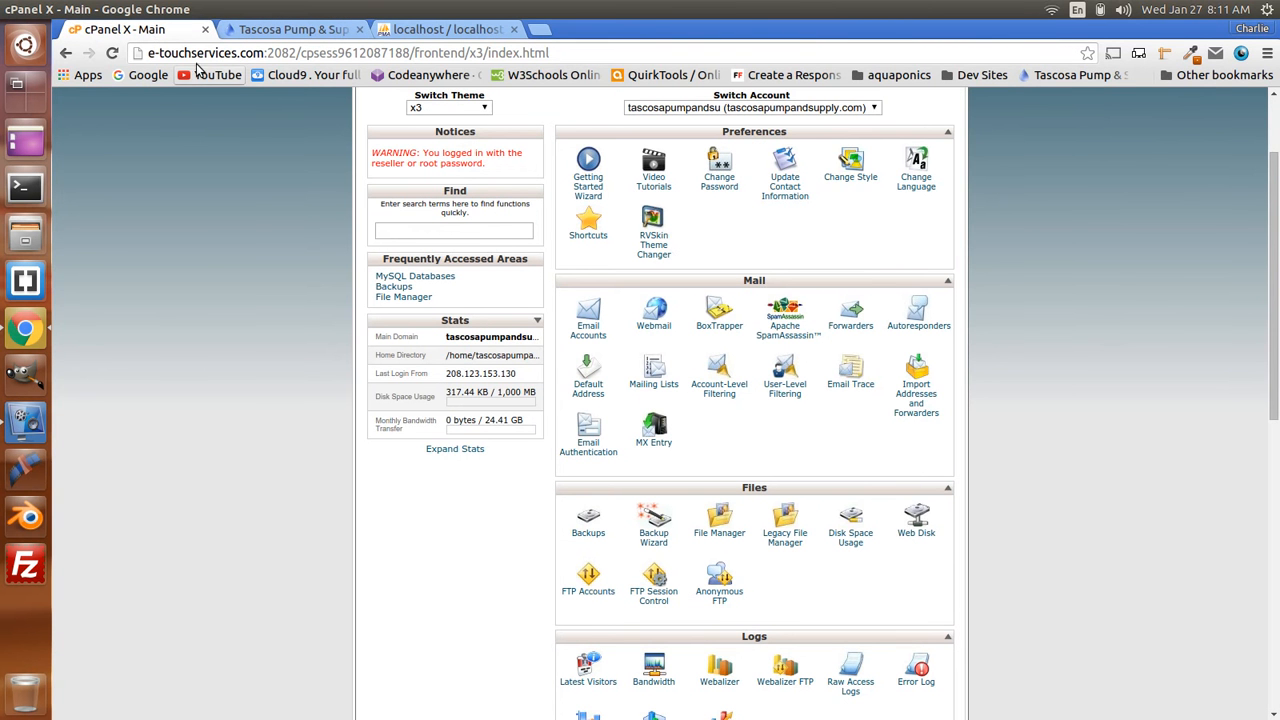
# - Find the Databases section on the cPanel home page and open MySQL Databases
pyautogui.scroll(-7, 1000, 370)
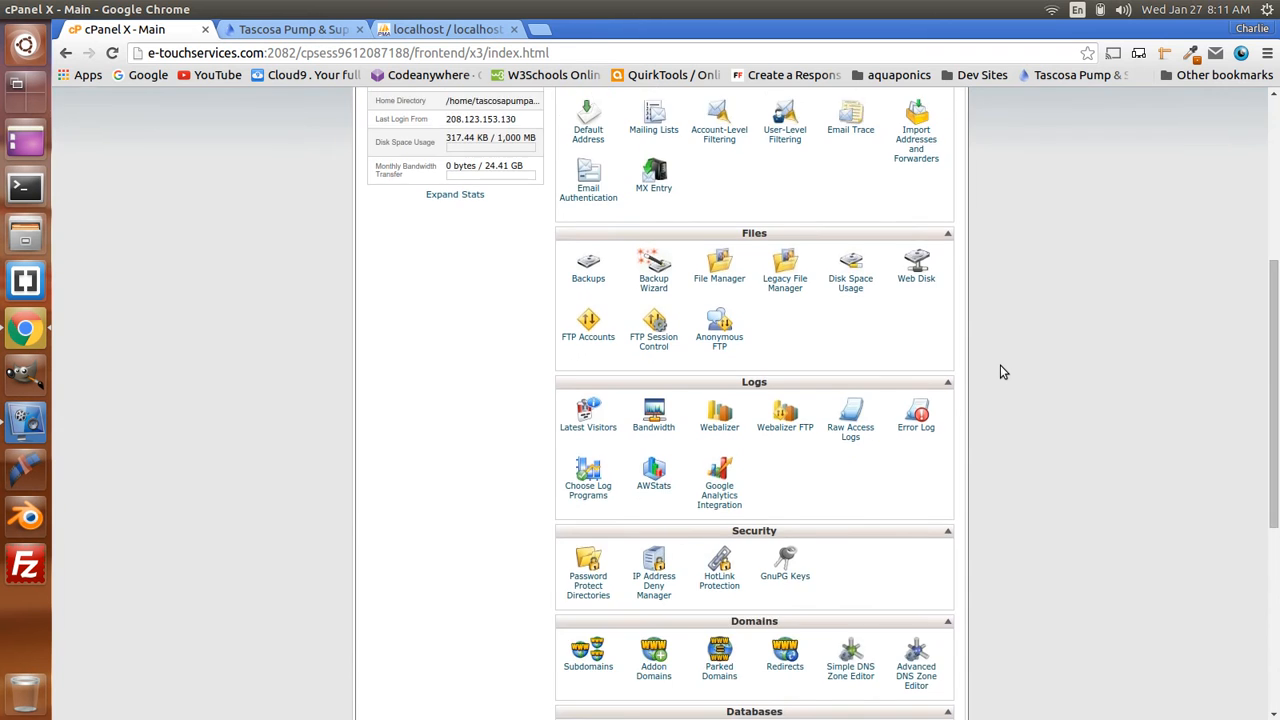
pyautogui.scroll(-2, 1003, 372)
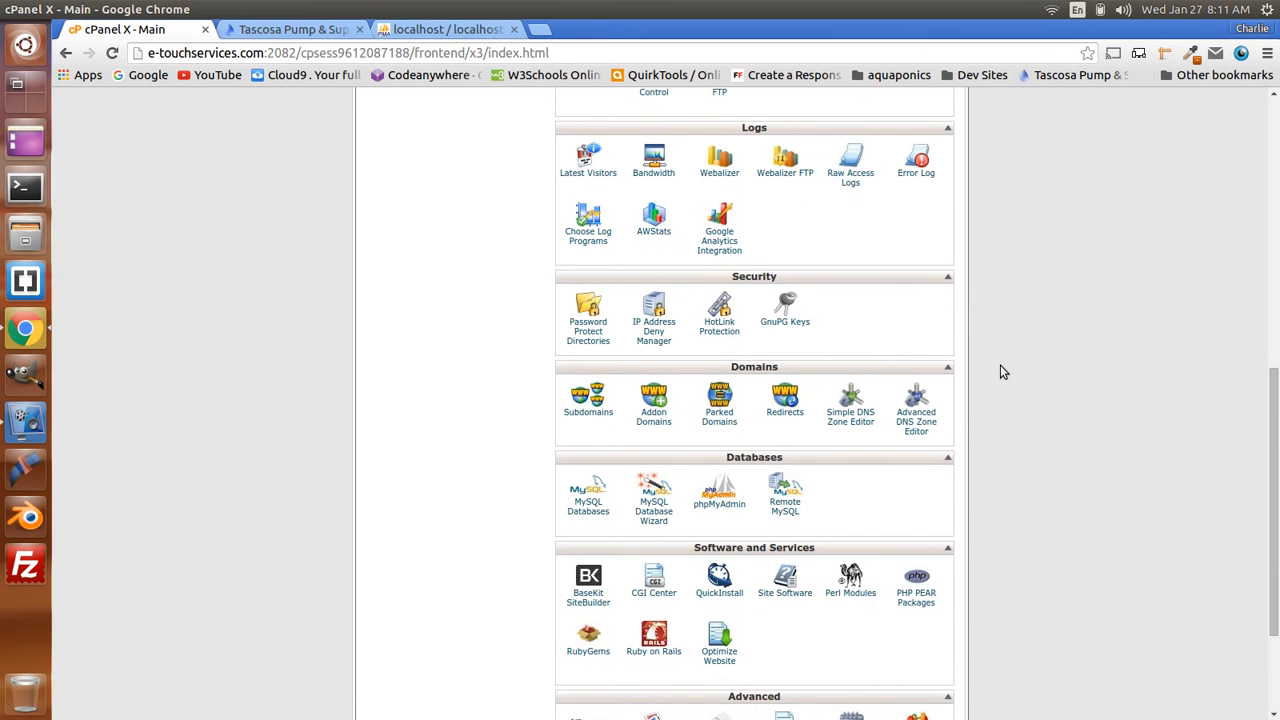
pyautogui.scroll(-3, 1000, 372)
pyautogui.scroll(2, 1000, 372)
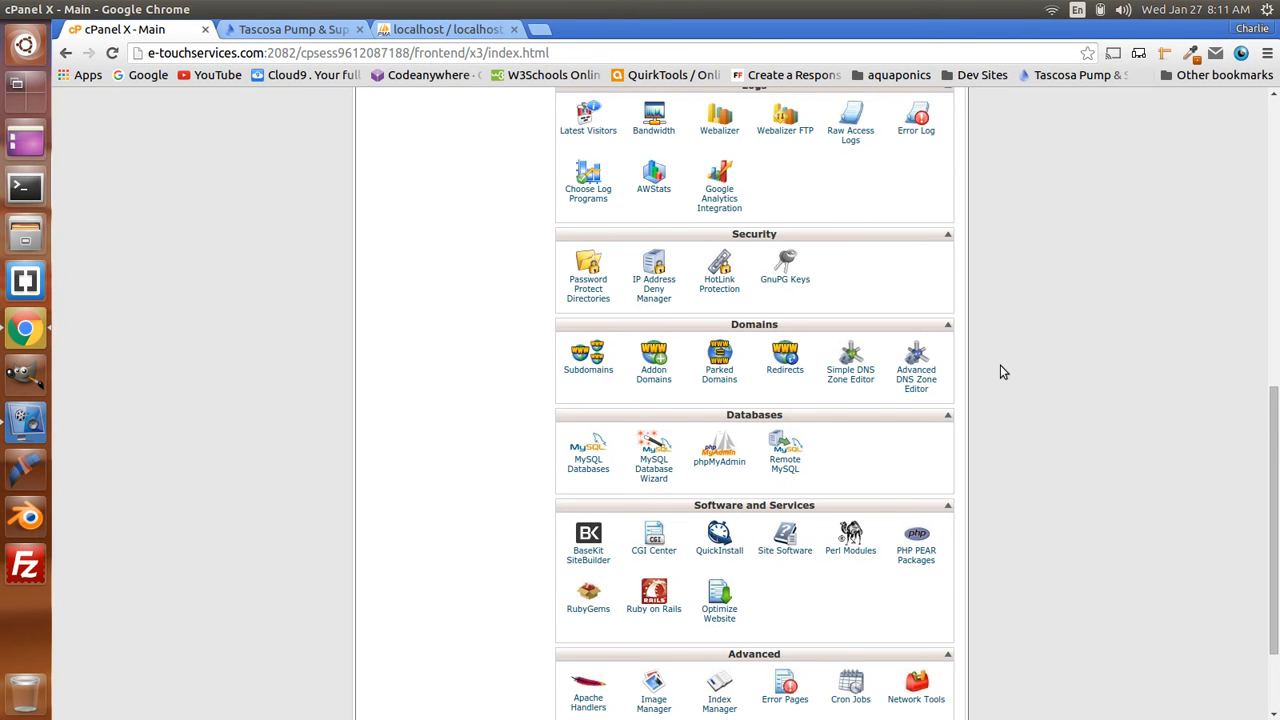
pyautogui.scroll(-2, 1003, 372)
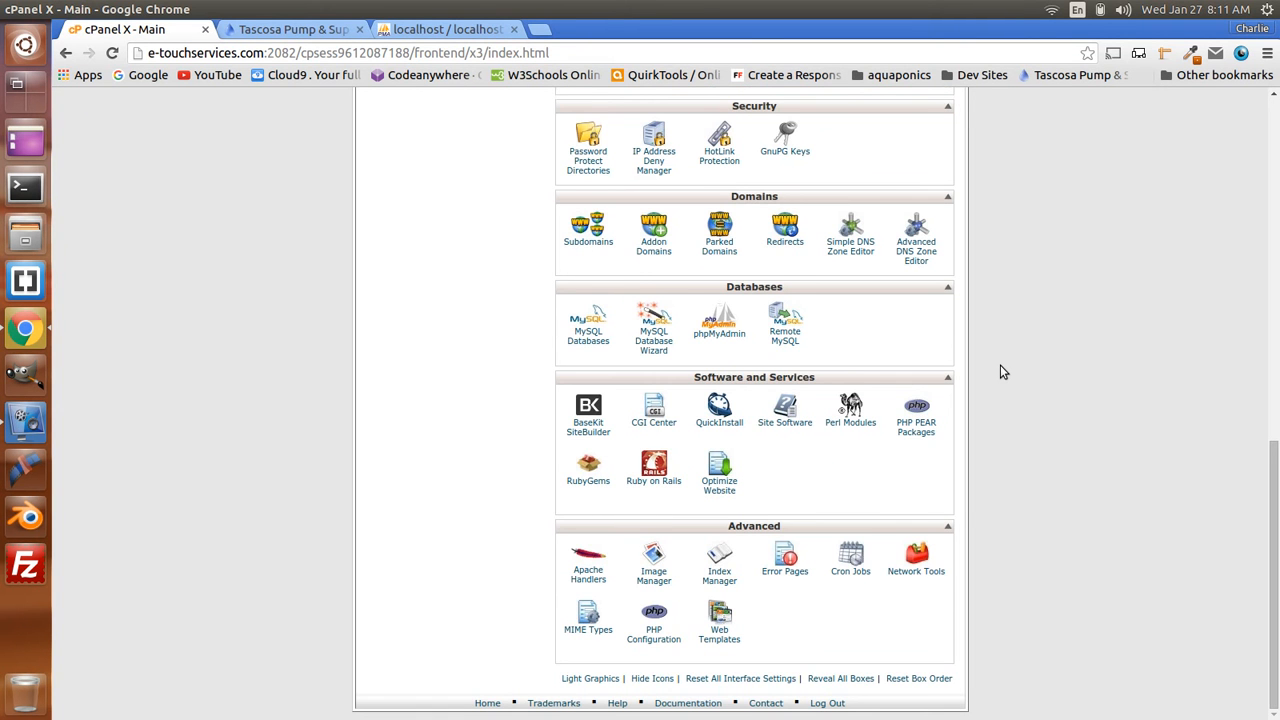
pyautogui.scroll(1, 1003, 372)
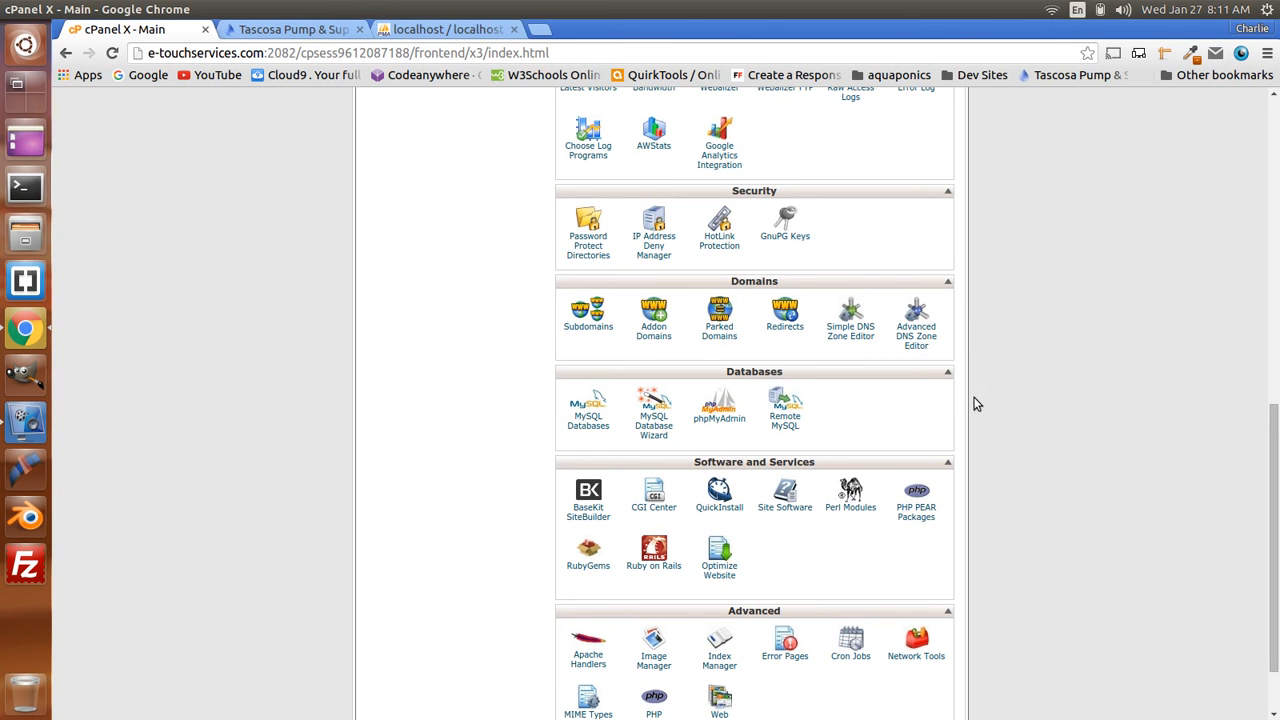
pyautogui.click(589, 430)
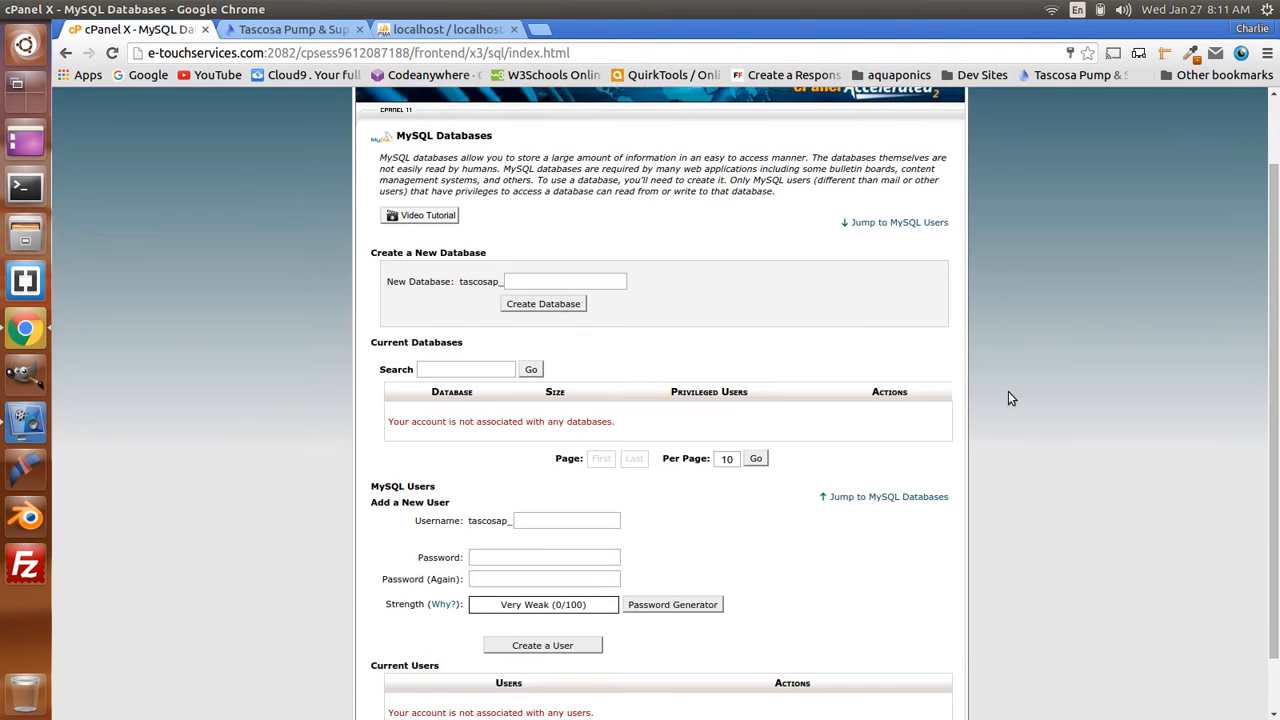
# - Select the tascosap_ prefix beside New Database, then switch back to local phpMyAdmin
pyautogui.scroll(-3, 646, 271)
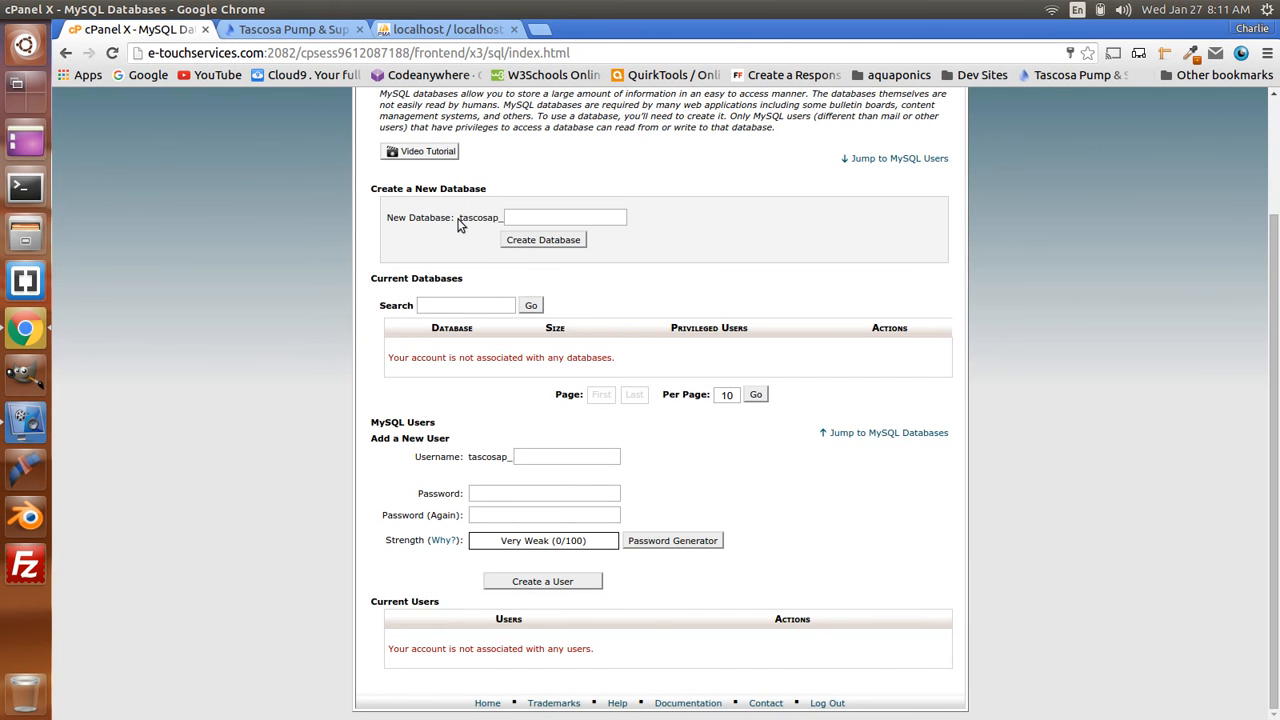
pyautogui.moveTo(460, 218); pyautogui.dragTo(504, 218)
pyautogui.moveTo(460, 217); pyautogui.dragTo(501, 217)
pyautogui.click(447, 29)
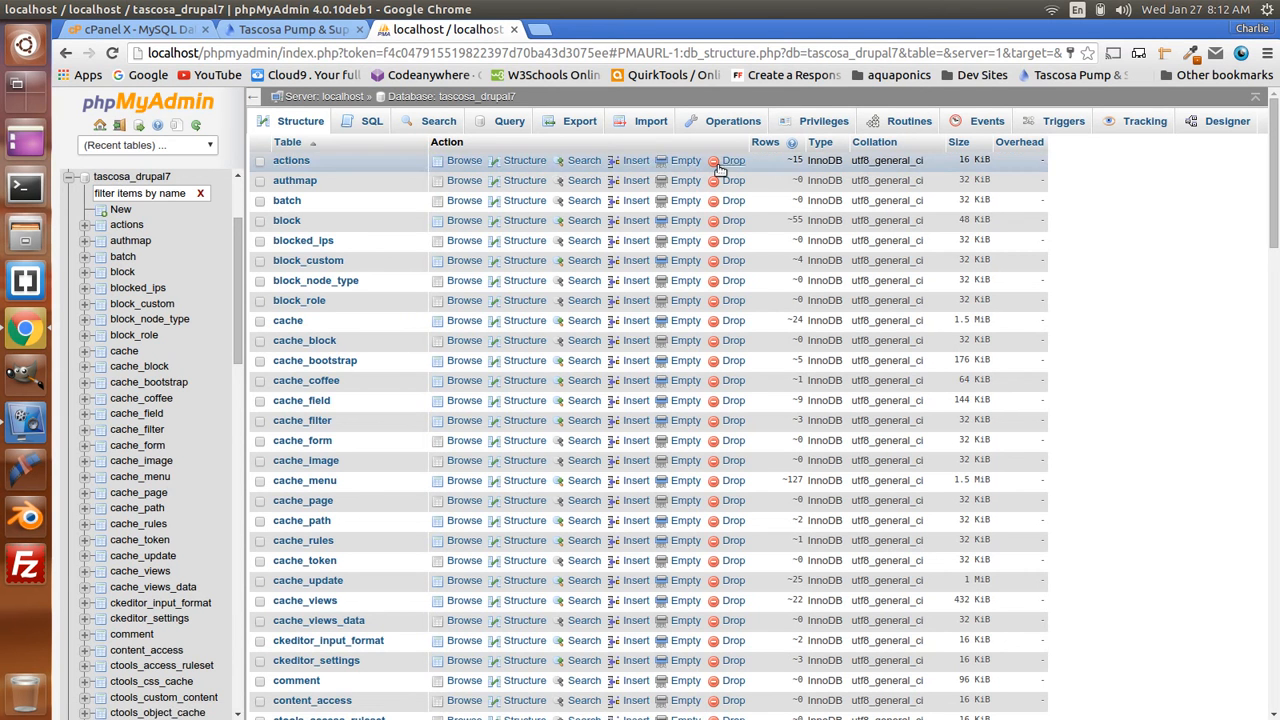
# - Clear all caches of the local Tascosa Drupal site via Configuration > Performance
pyautogui.click(284, 34)
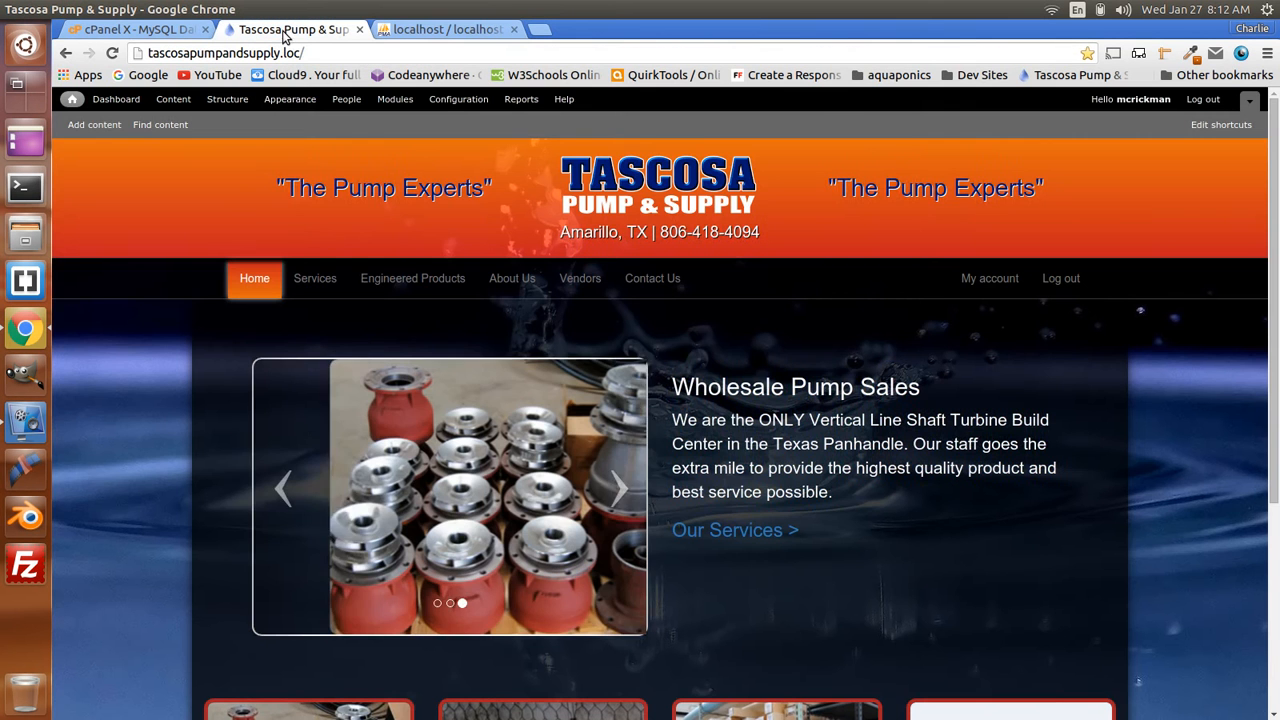
pyautogui.scroll(-4, 607, 429)
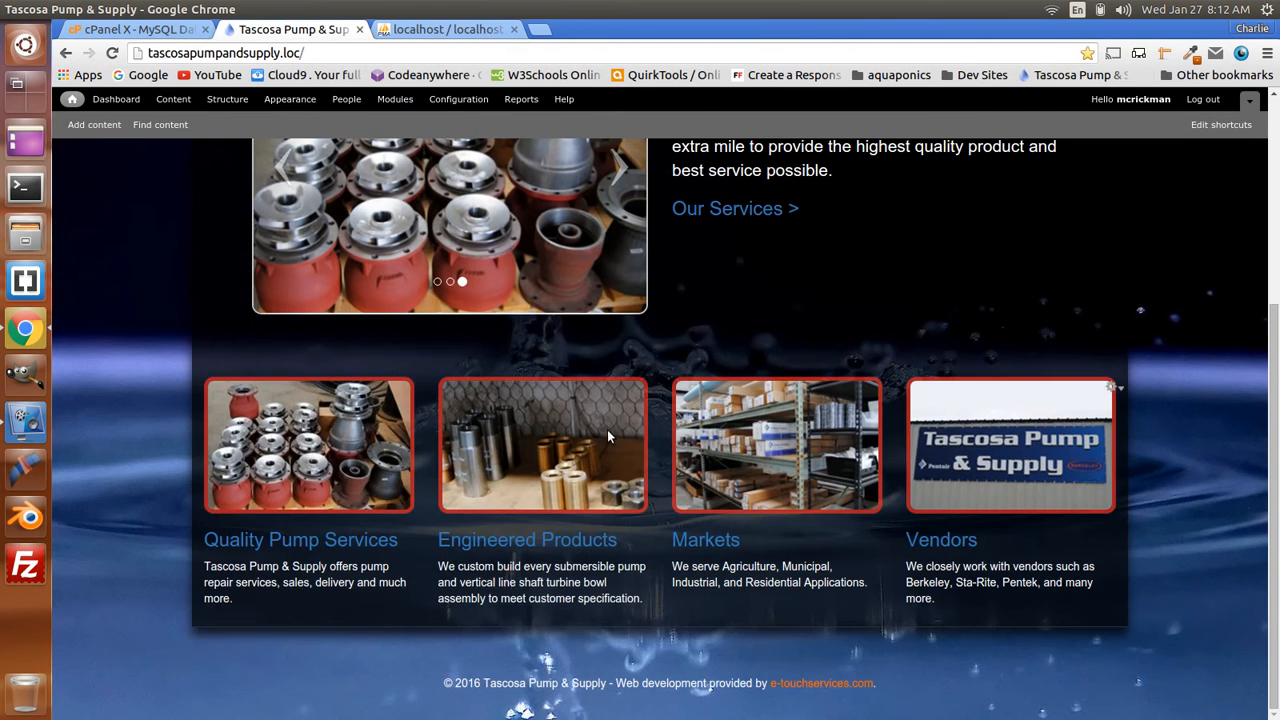
pyautogui.scroll(4, 607, 429)
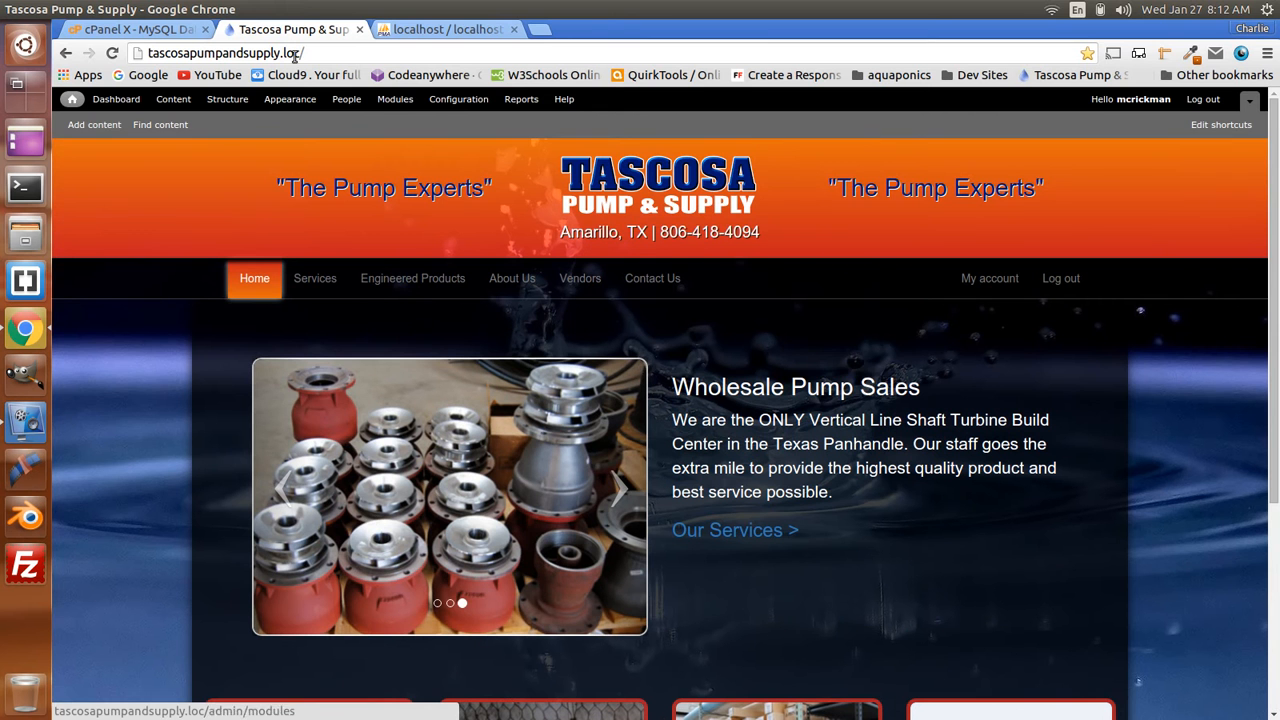
pyautogui.click(458, 99)
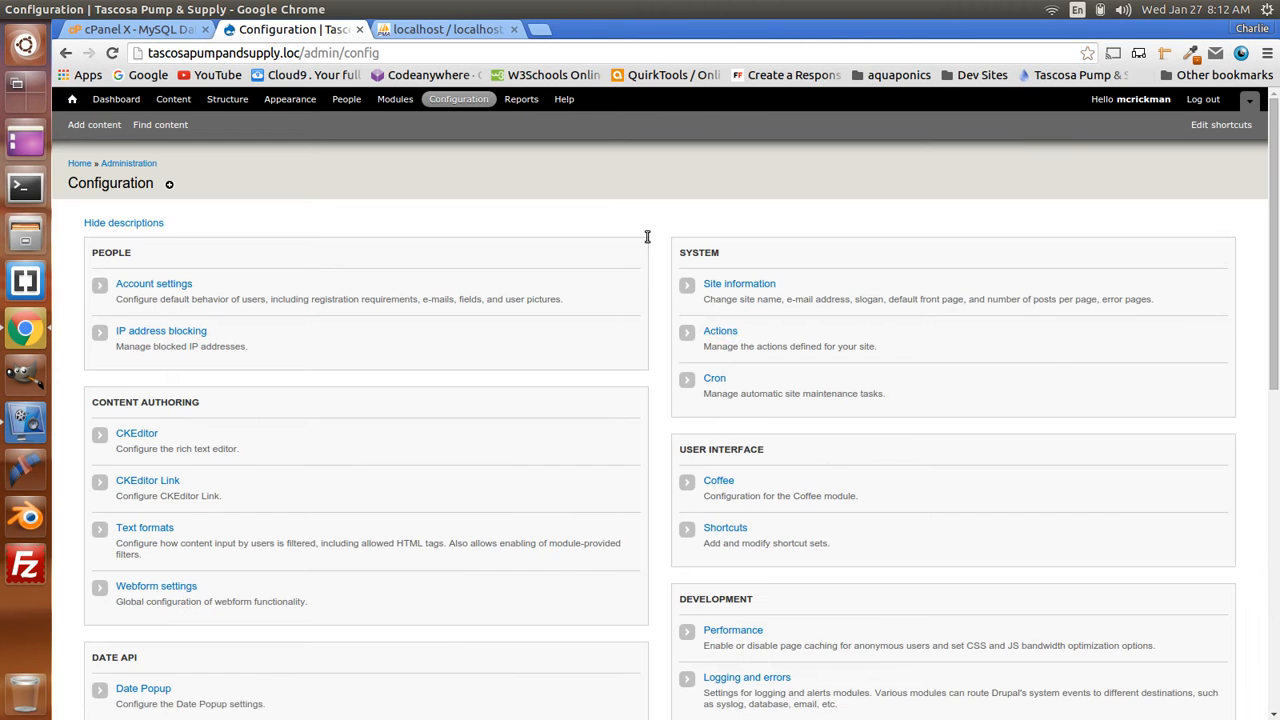
pyautogui.scroll(-4, 700, 320)
pyautogui.click(750, 421)
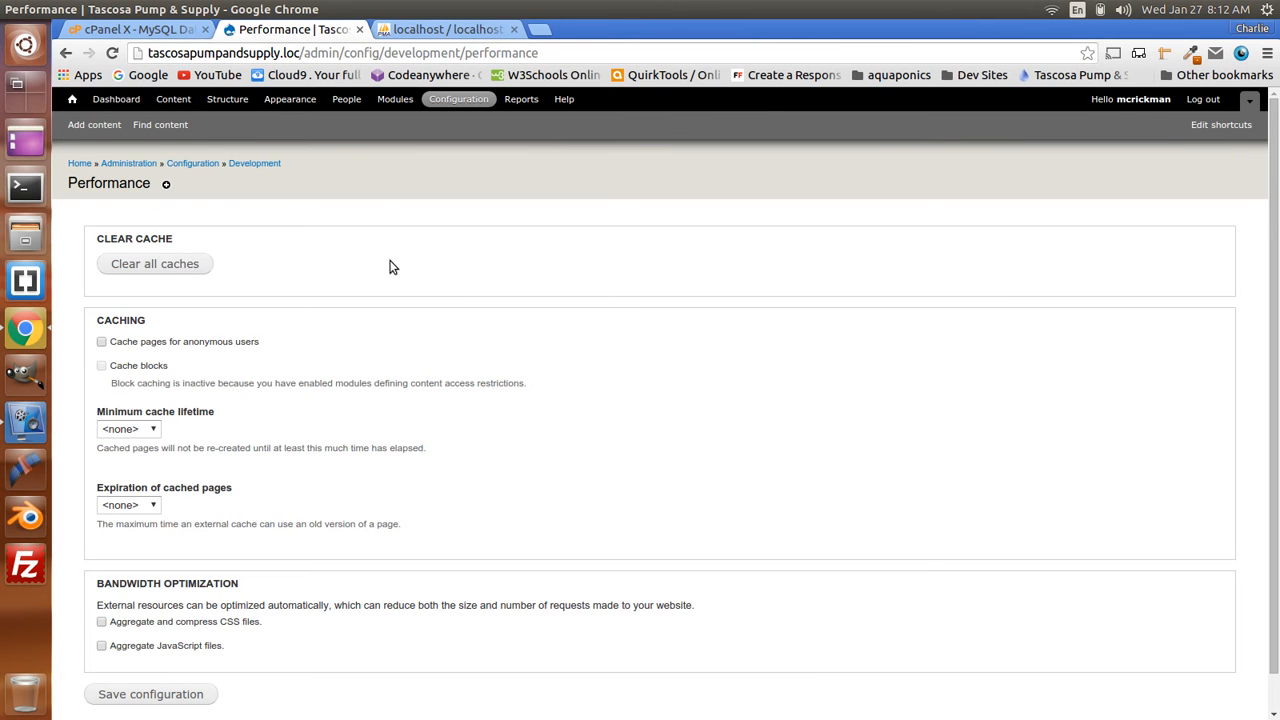
pyautogui.click(166, 264)
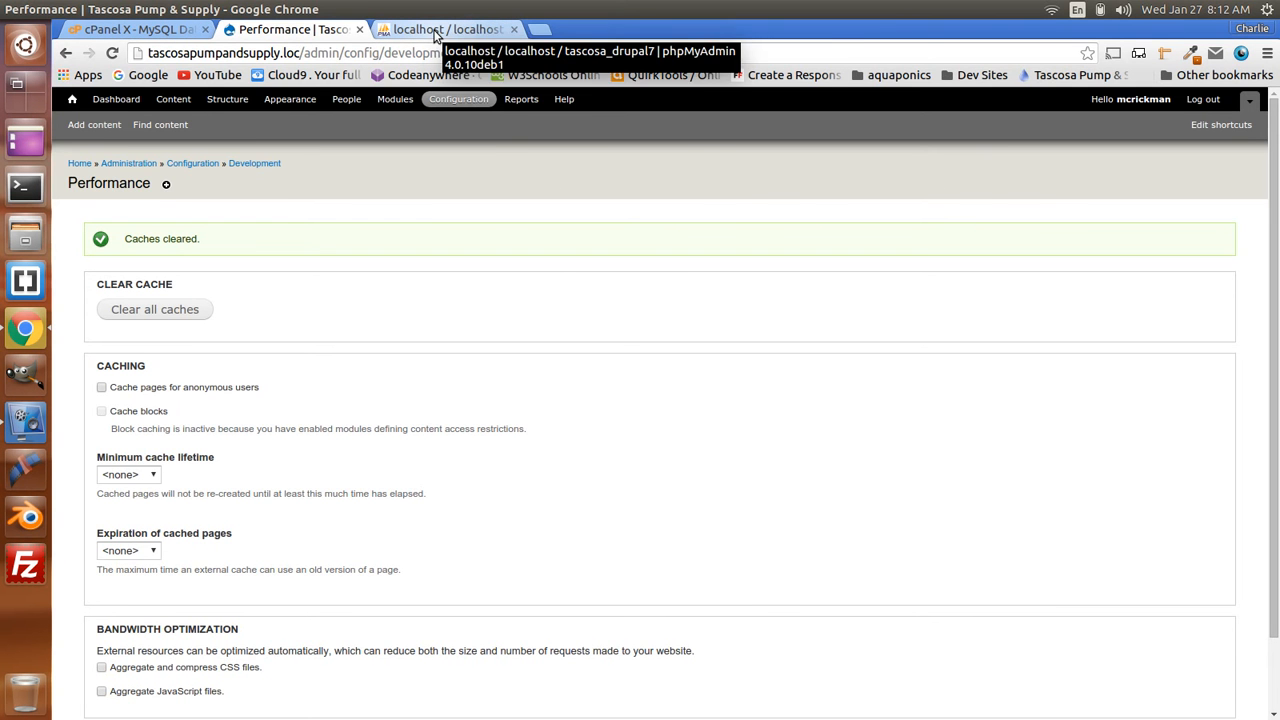
pyautogui.click(435, 30)
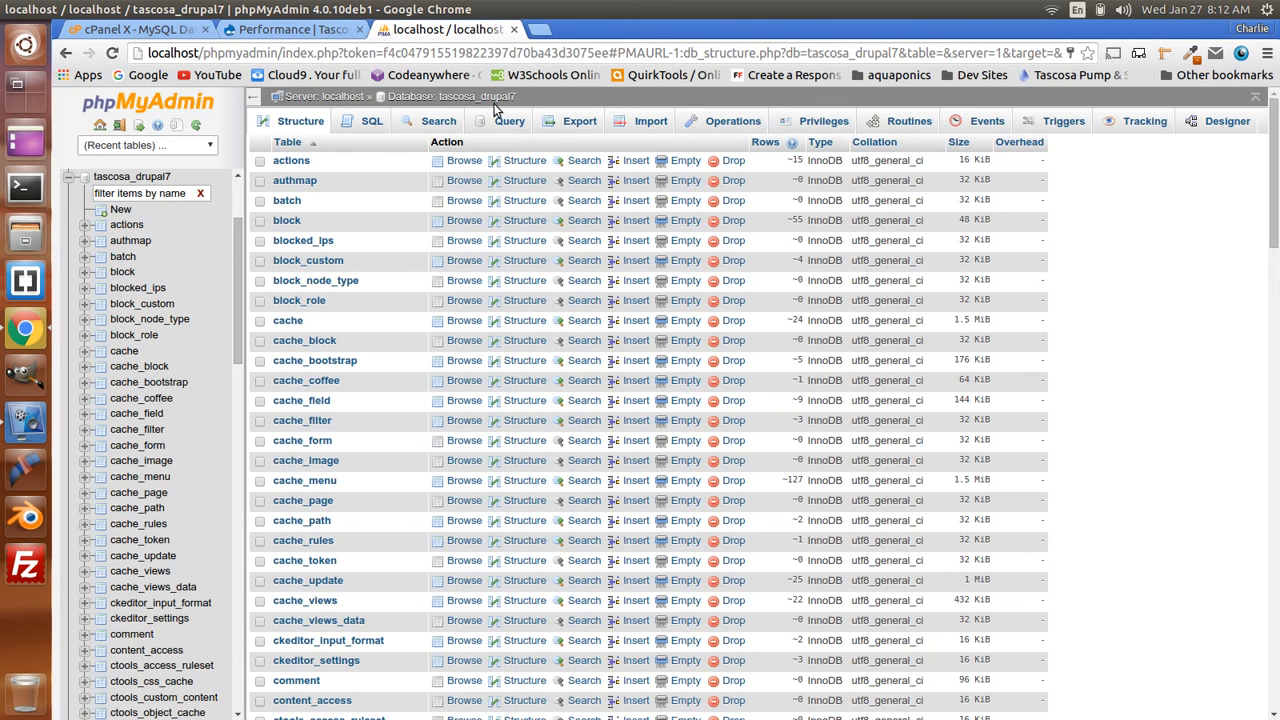
# - Quick-export tascosa_drupal7 as SQL, replacing tascosa_drupal7.sql in IDOCS, and show it in its folder
pyautogui.click(752, 128)
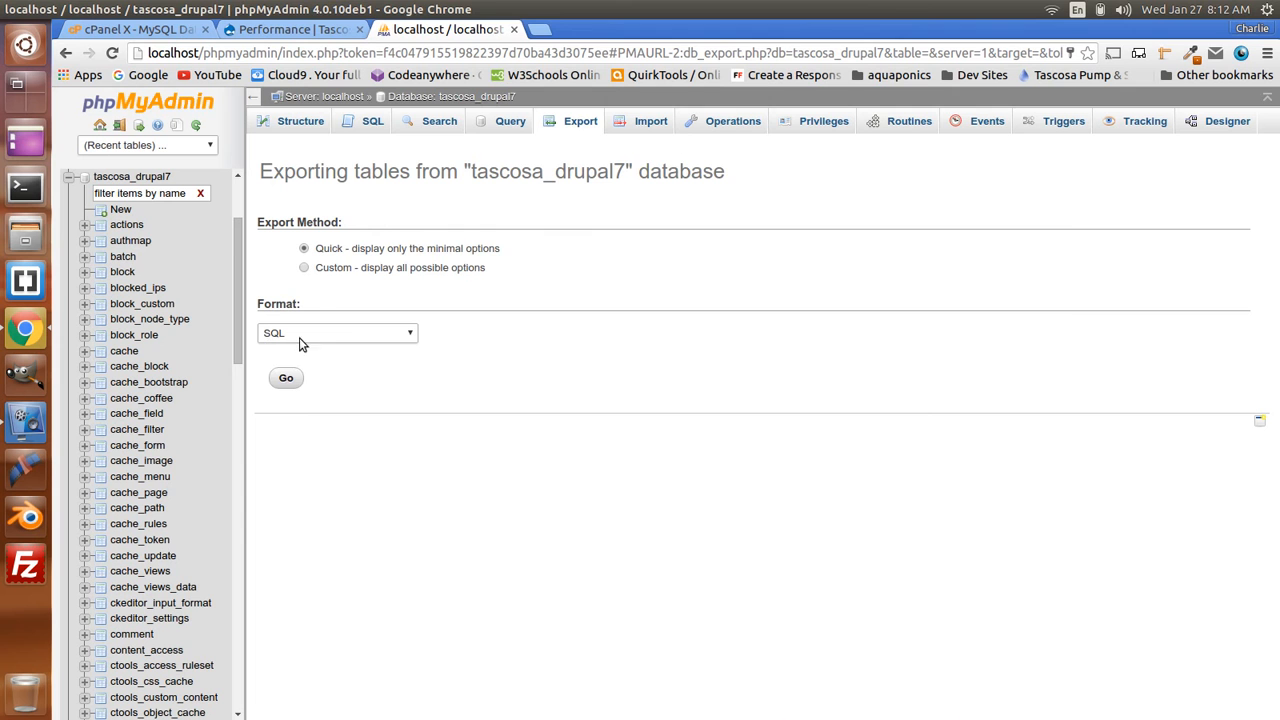
pyautogui.click(286, 379)
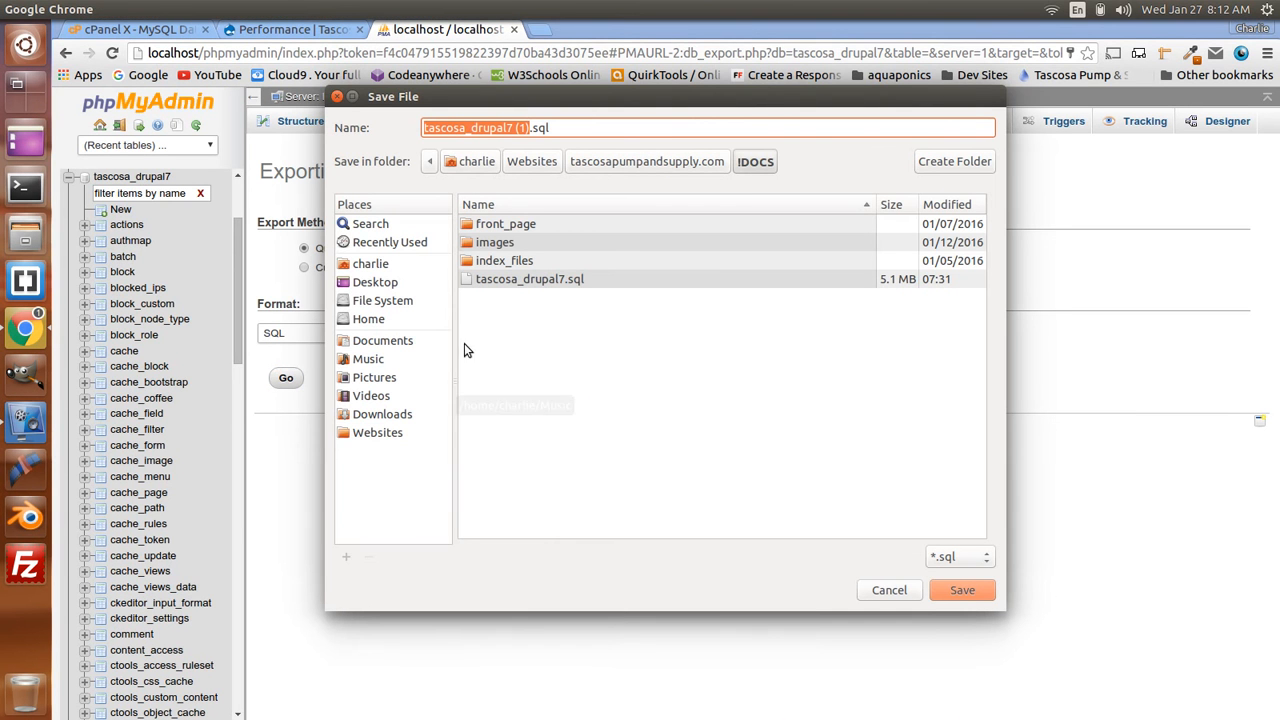
pyautogui.click(527, 284)
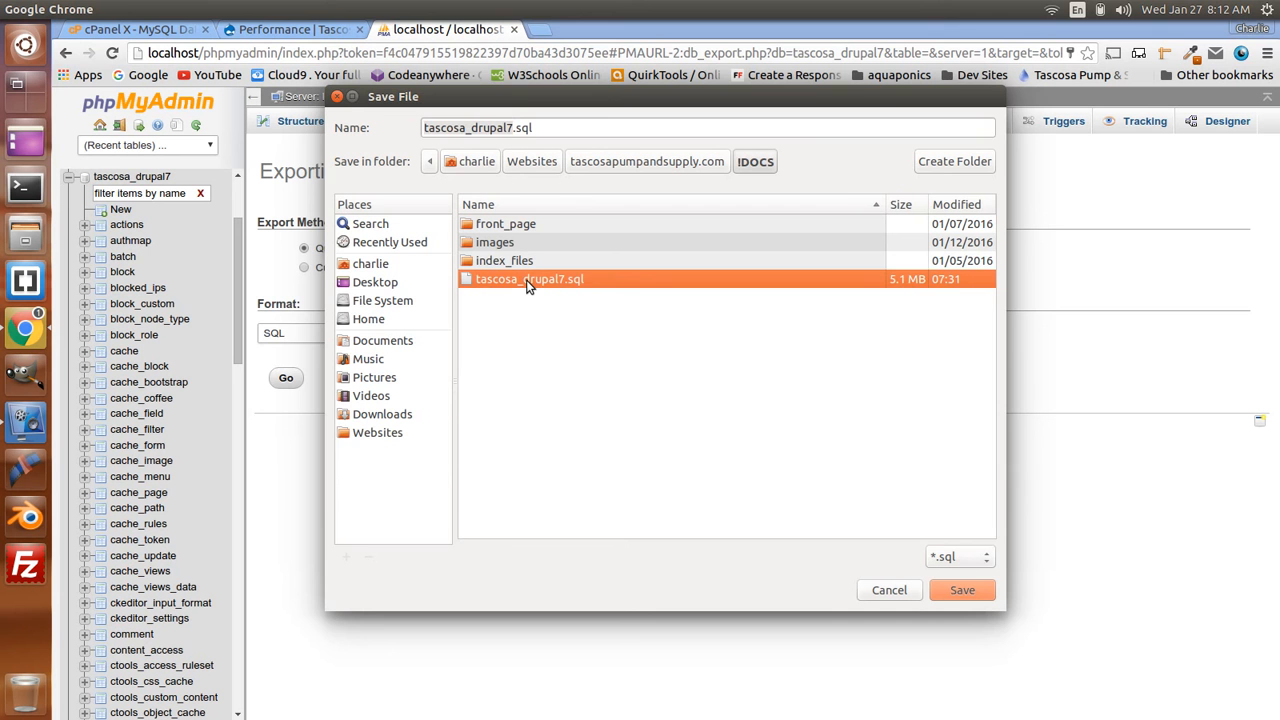
pyautogui.click(966, 592)
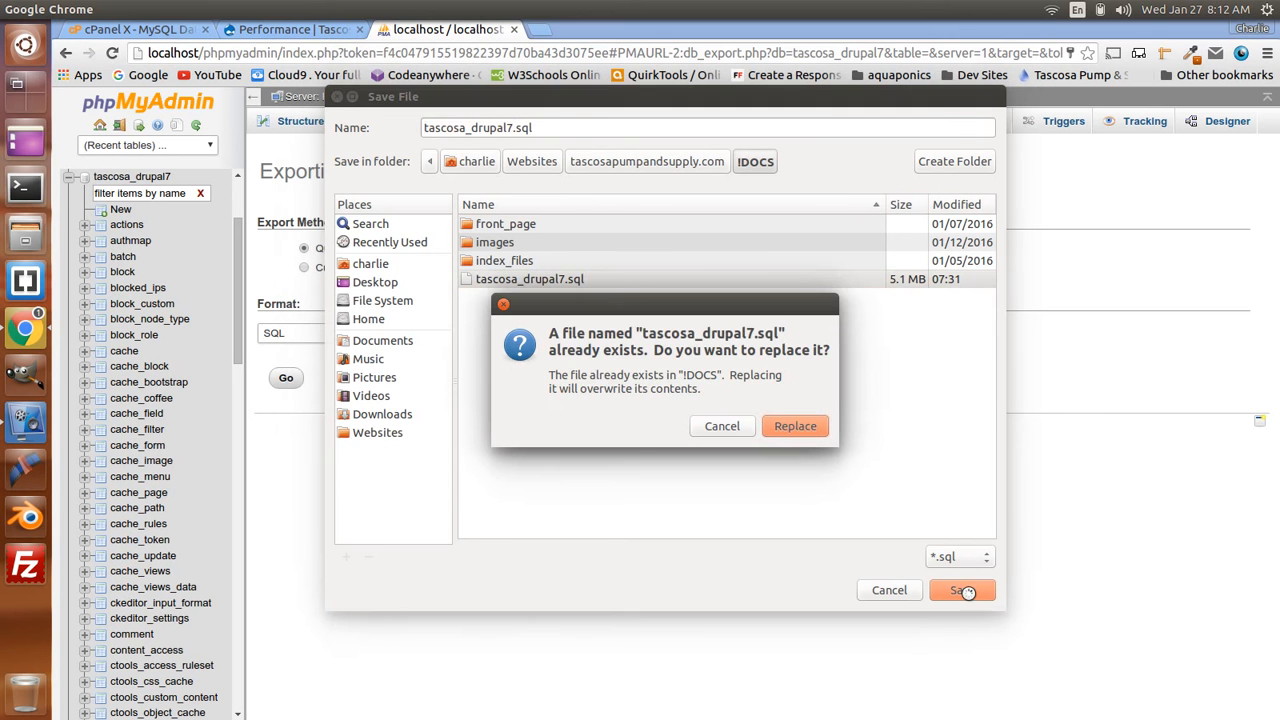
pyautogui.click(803, 431)
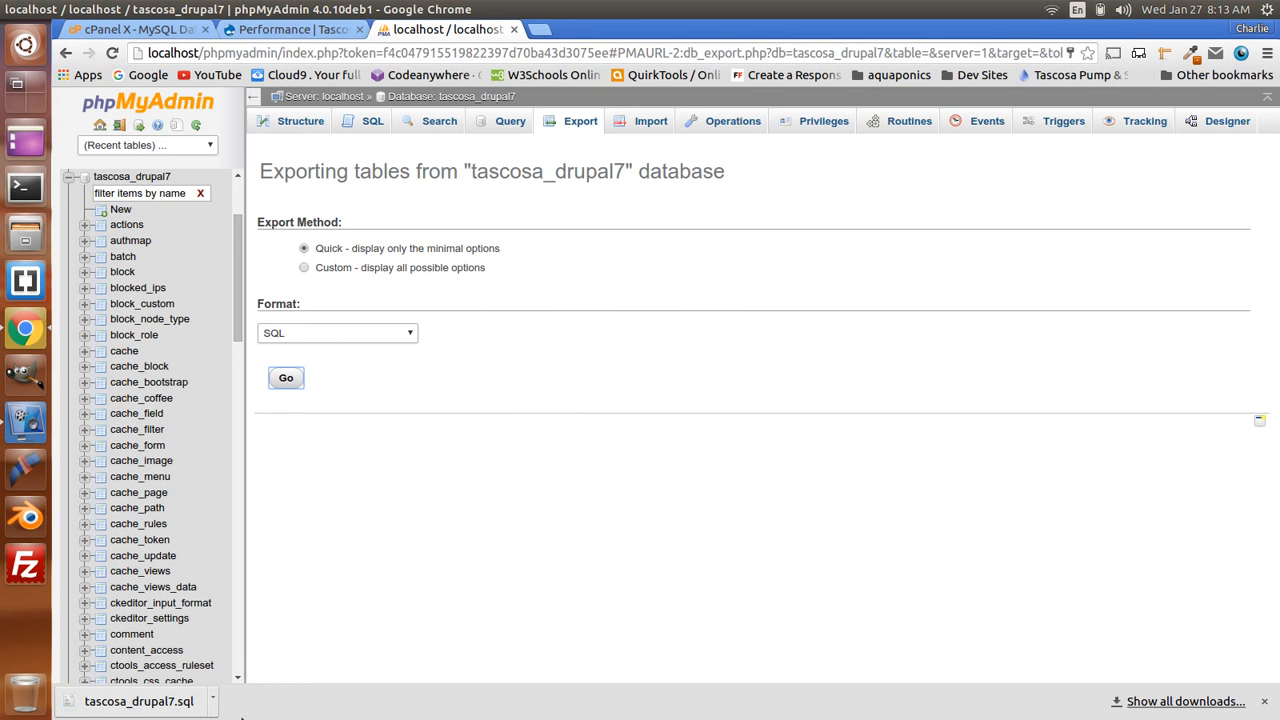
pyautogui.click(212, 705)
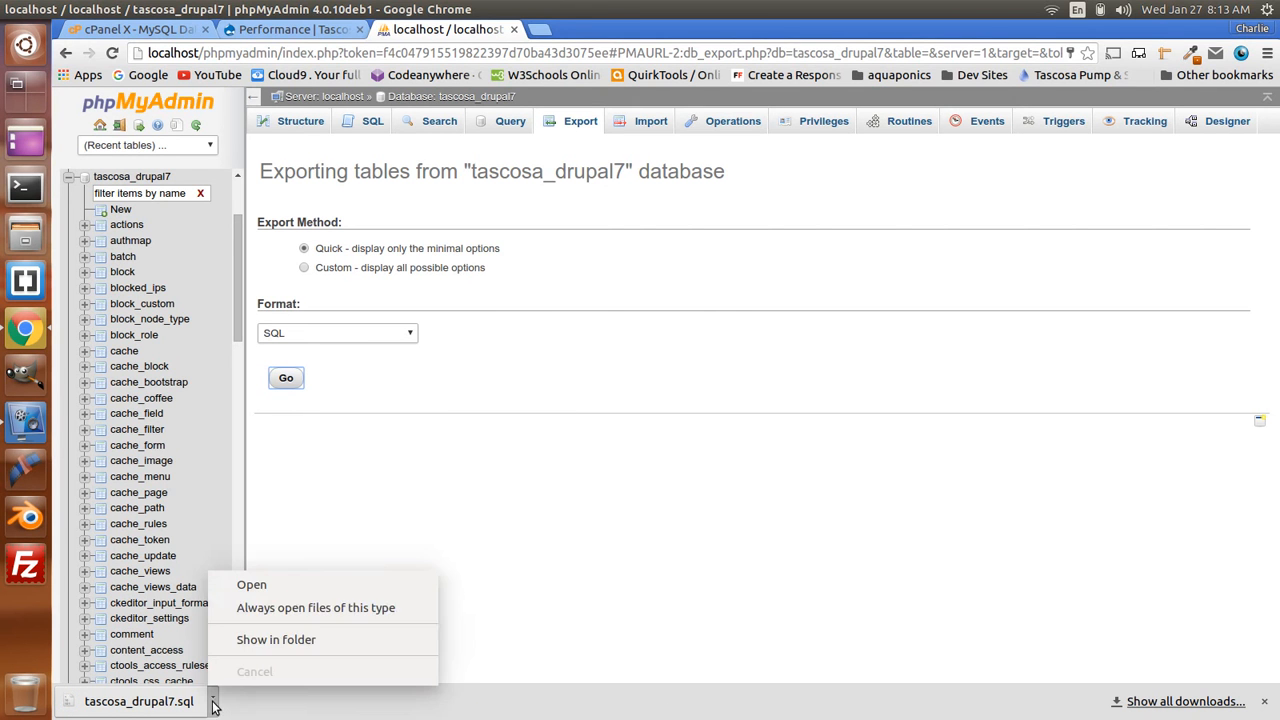
pyautogui.click(283, 640)
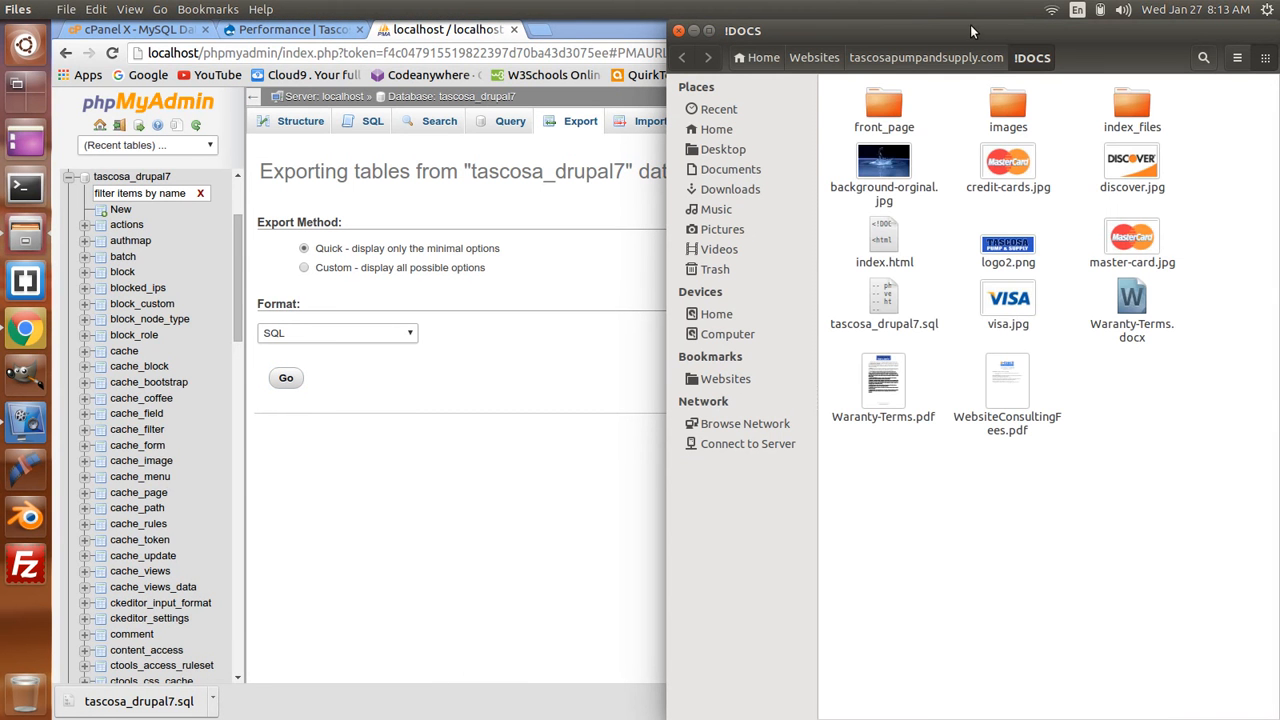
# - Open tascosa_drupal7.sql from the IDOCS folder with Sublime Text 2
pyautogui.moveTo(946, 24); pyautogui.dragTo(847, 49)
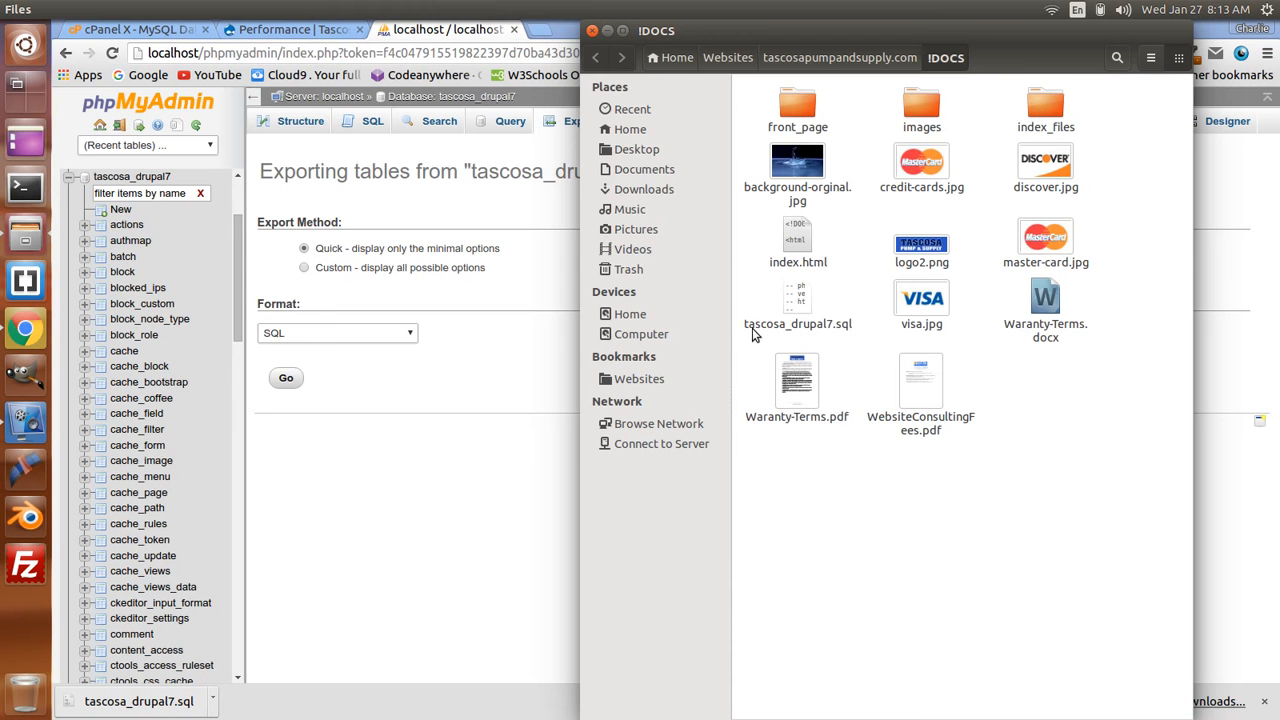
pyautogui.rightClick(800, 301)
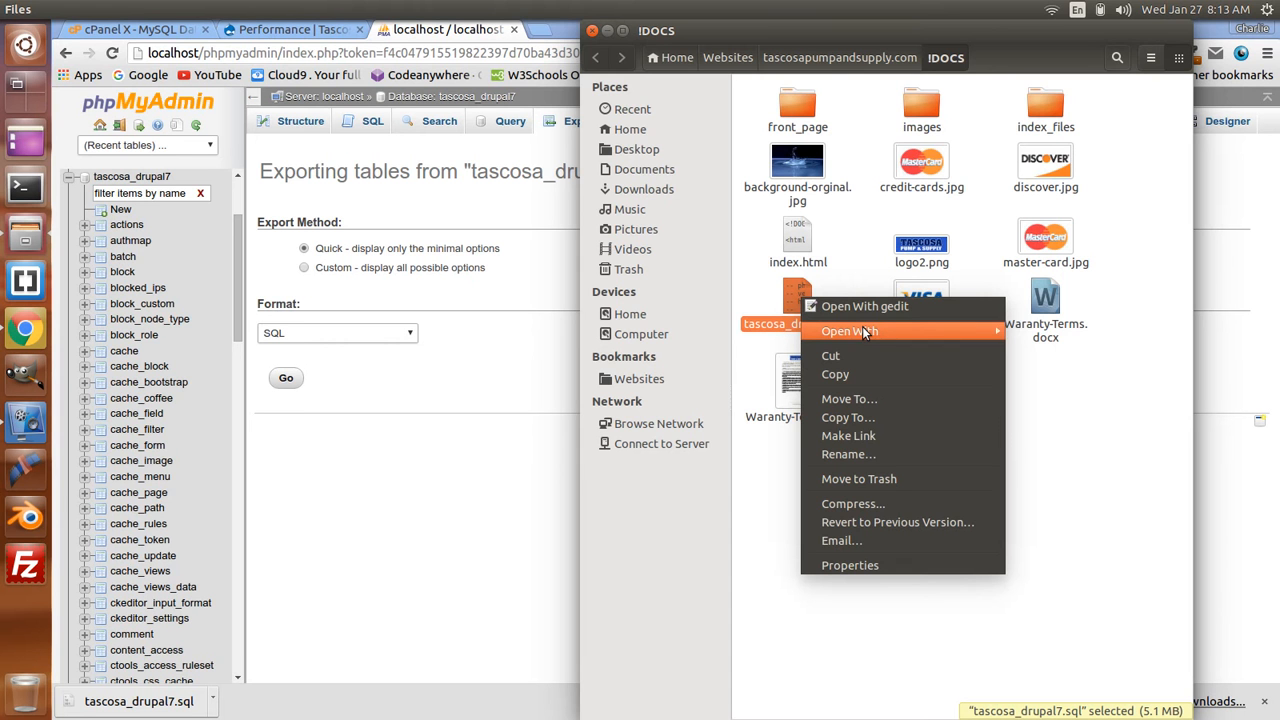
pyautogui.moveTo(871, 331)
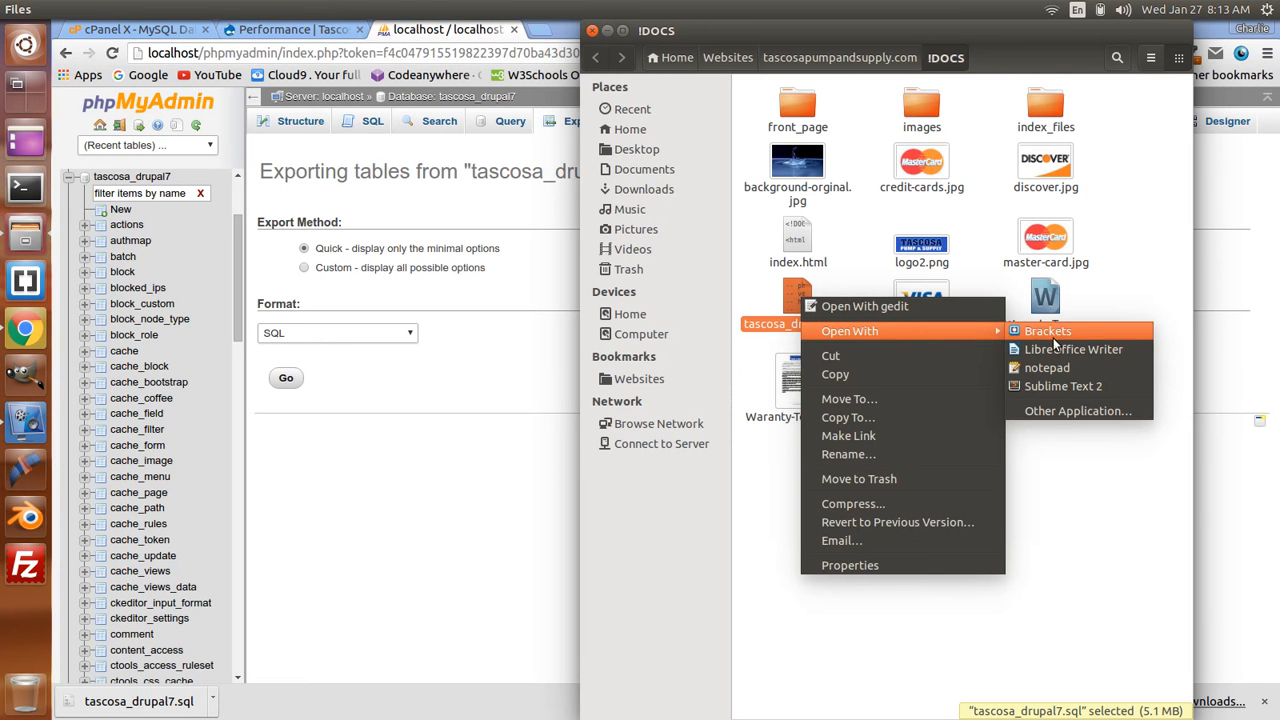
pyautogui.click(1068, 386)
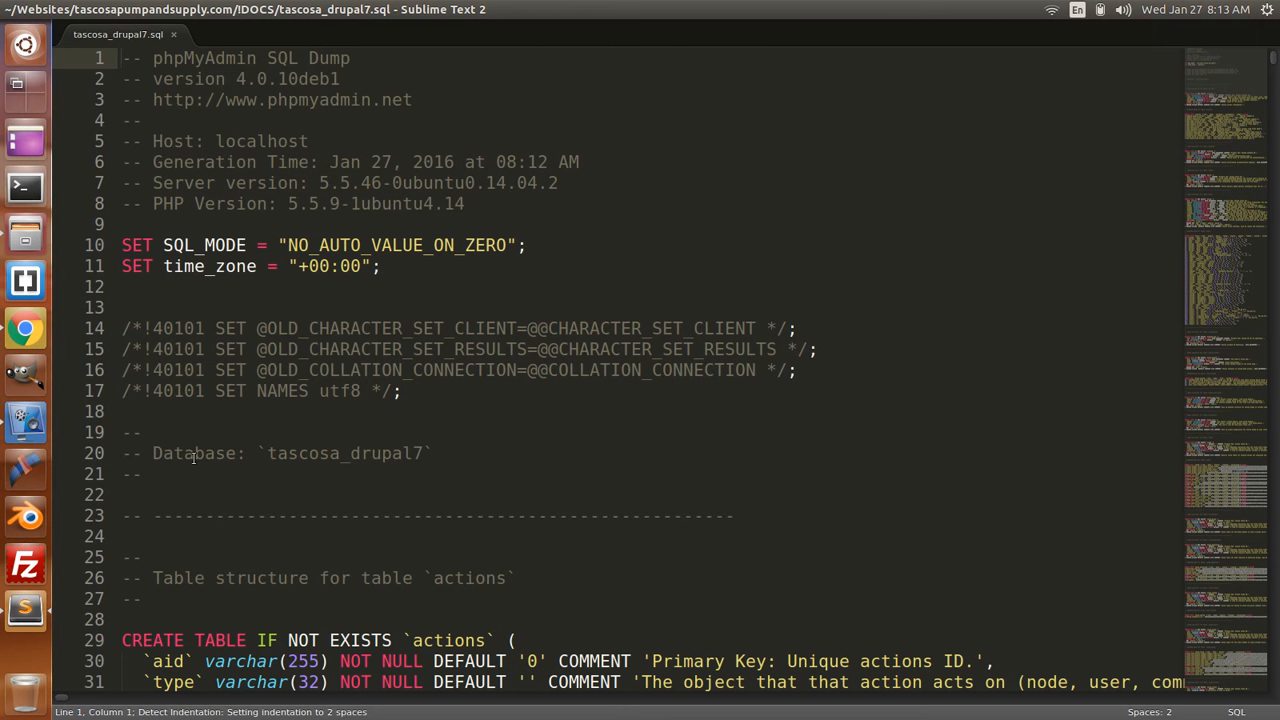
# - Change the database name on line 20 of the dump to tascosap_drupal7
pyautogui.click(341, 455)
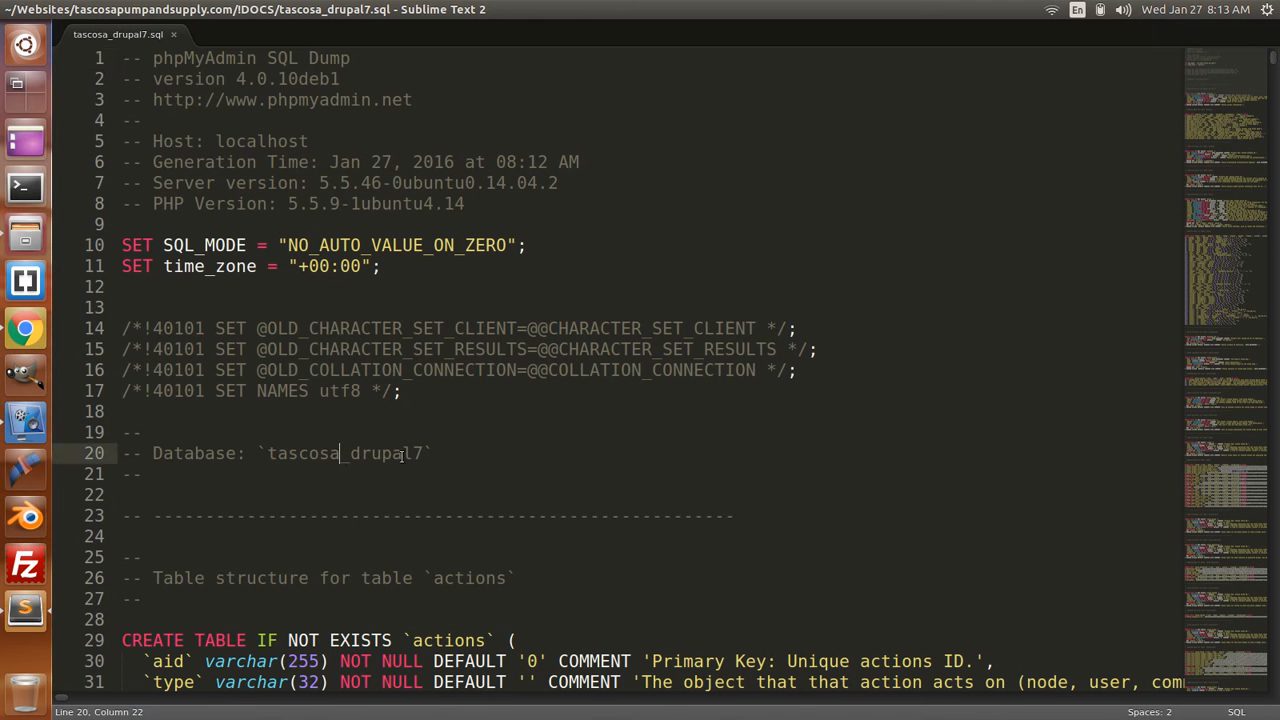
pyautogui.write('p')
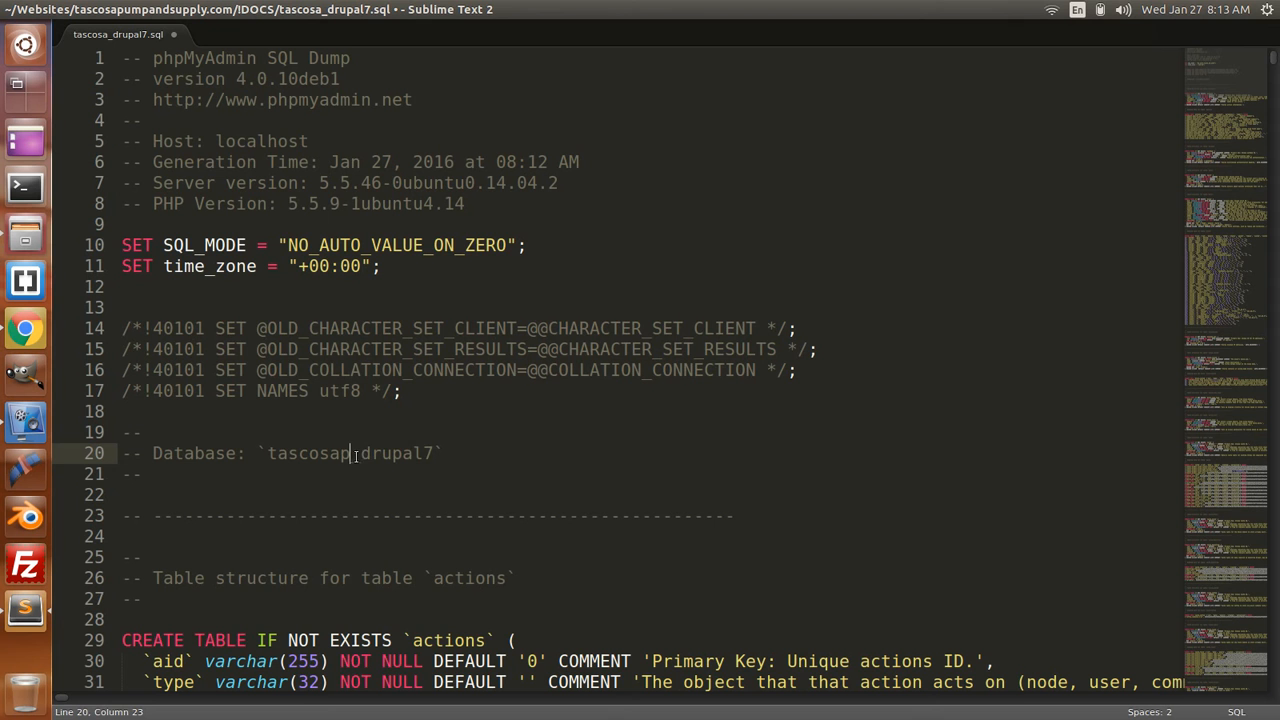
pyautogui.moveTo(360, 455); pyautogui.dragTo(435, 455)
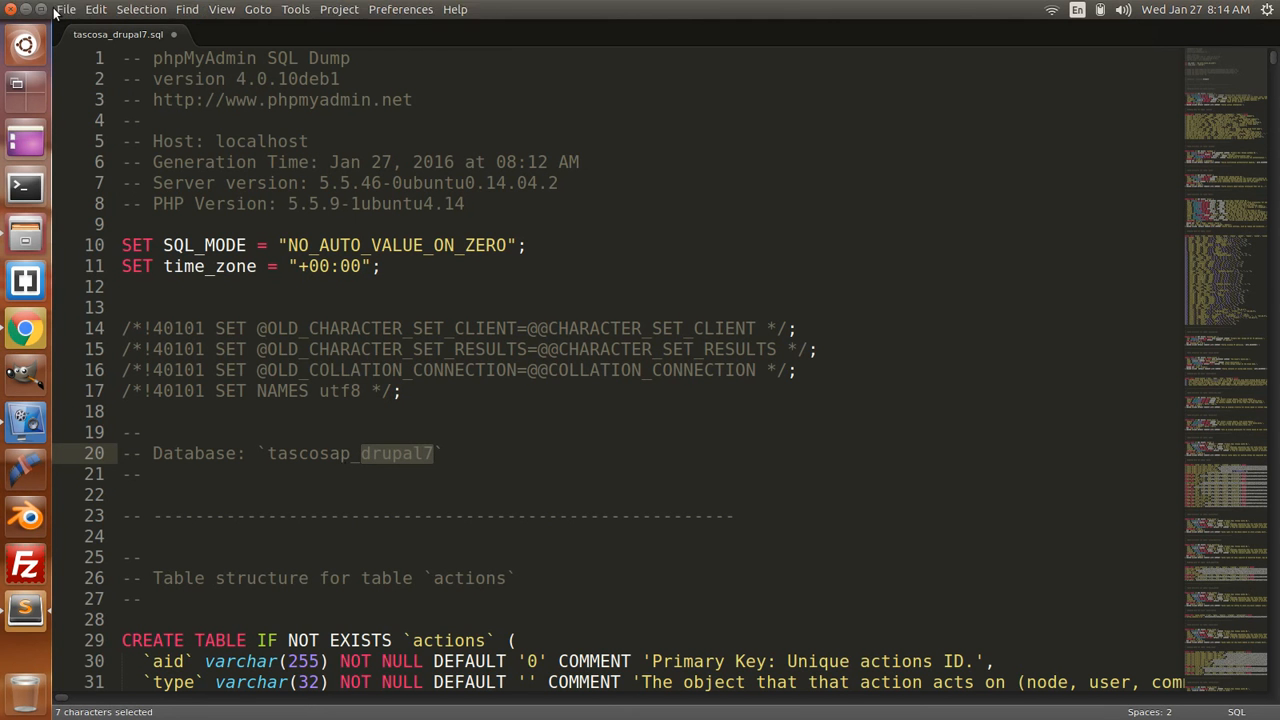
# - Save tascosa_drupal7.sql and close Sublime Text 2
pyautogui.click(65, 10)
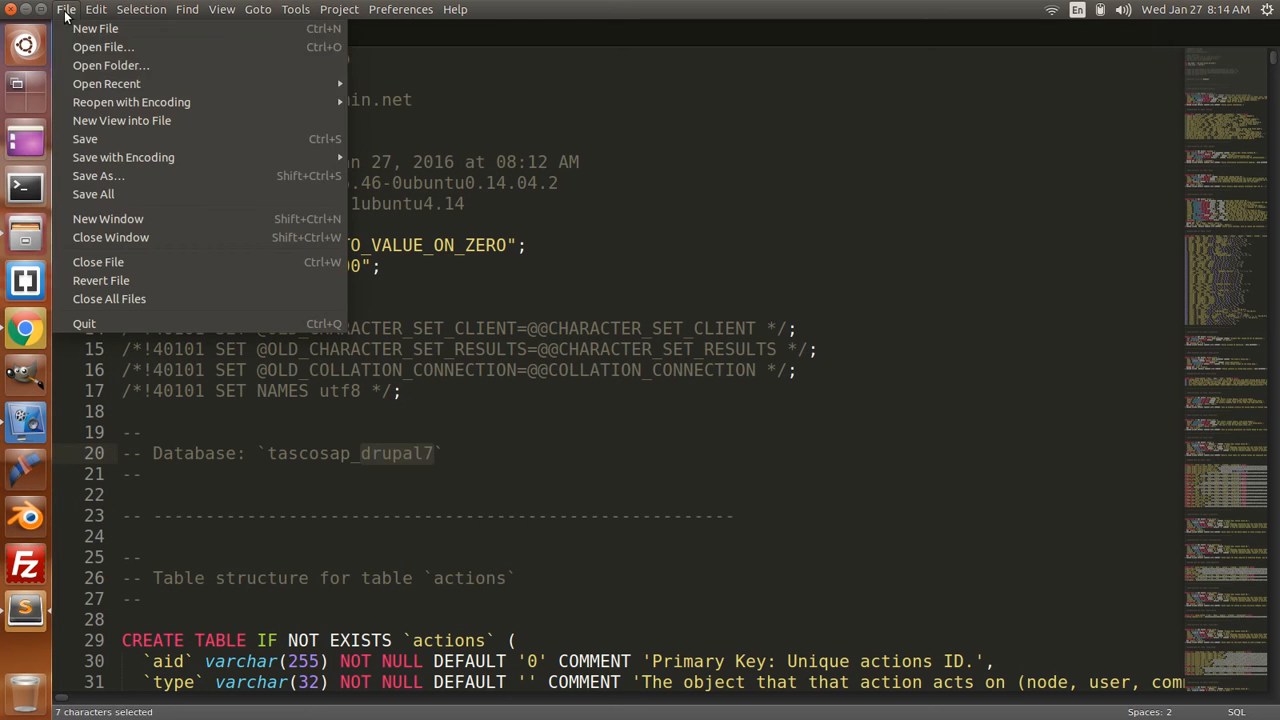
pyautogui.click(108, 146)
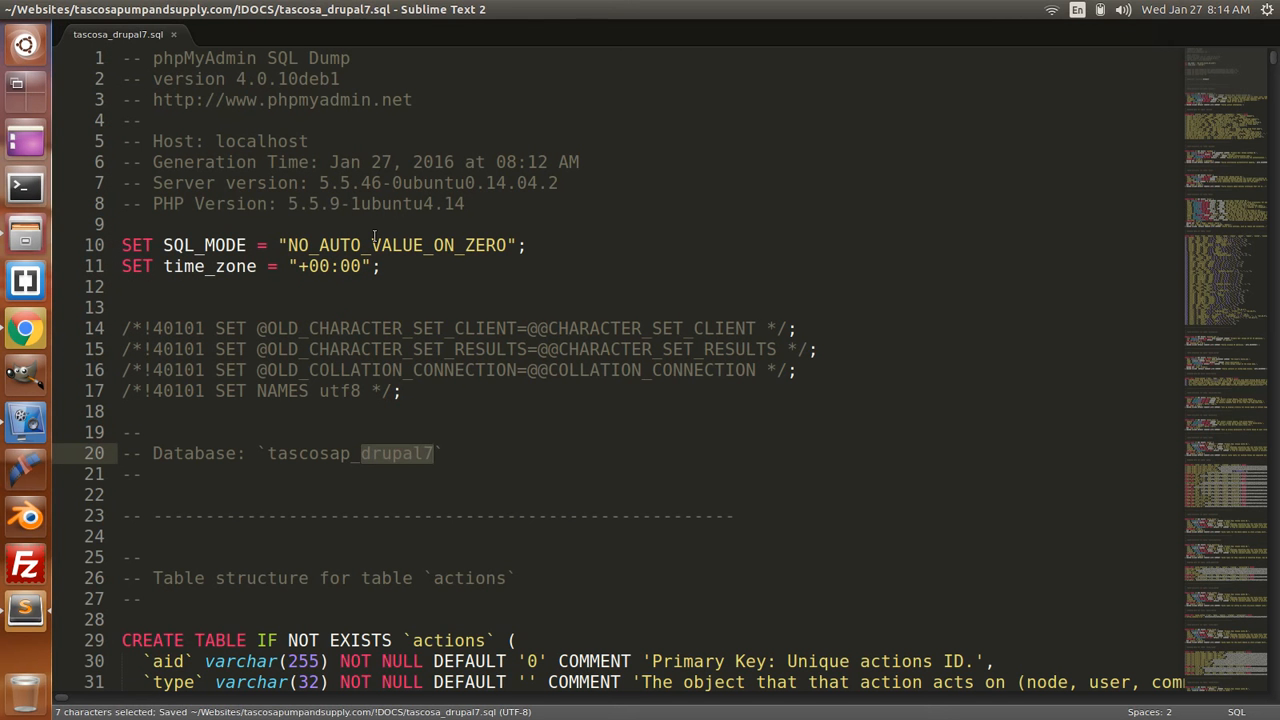
pyautogui.click(173, 35)
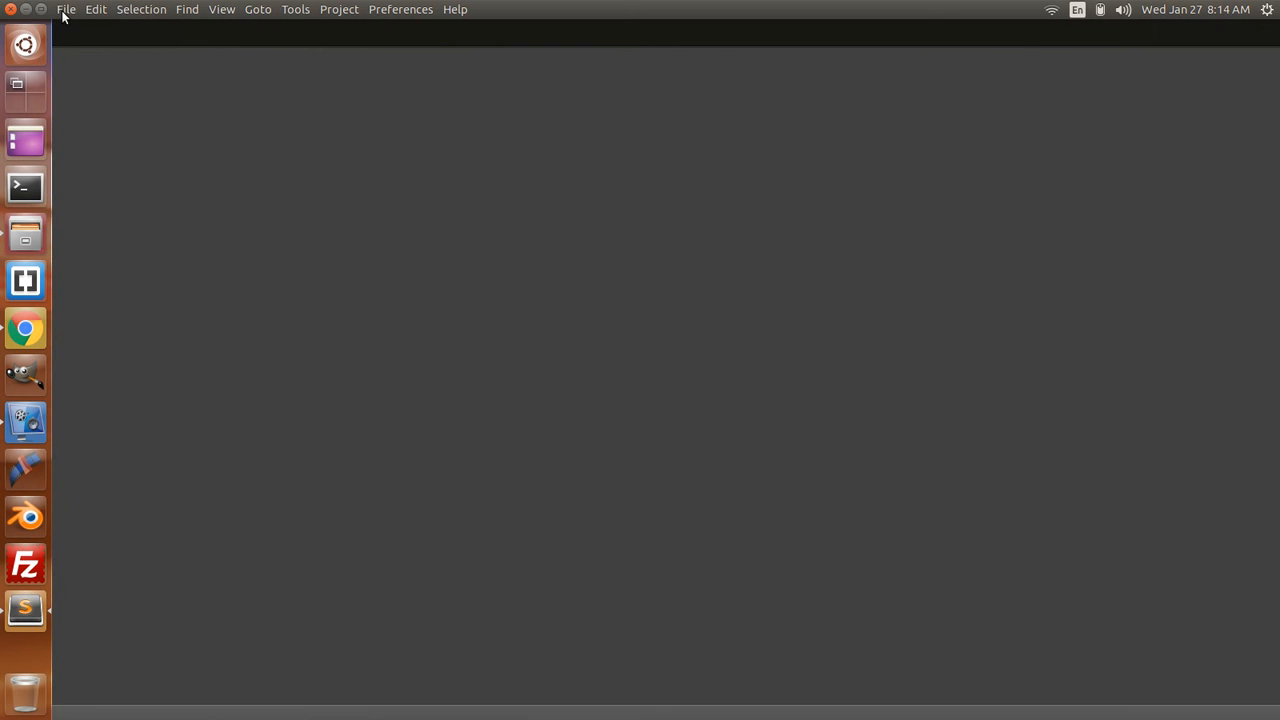
pyautogui.click(10, 9)
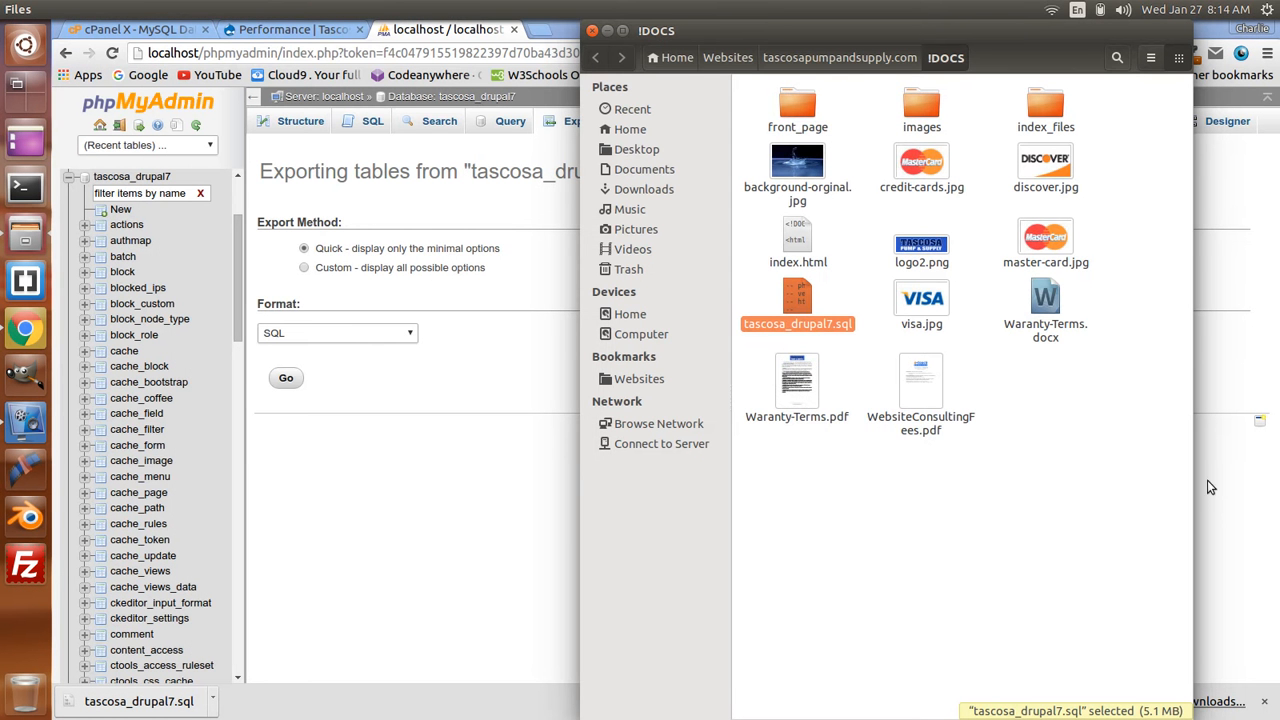
# - Return to the cPanel home page and open Files > Backups
pyautogui.click(142, 30)
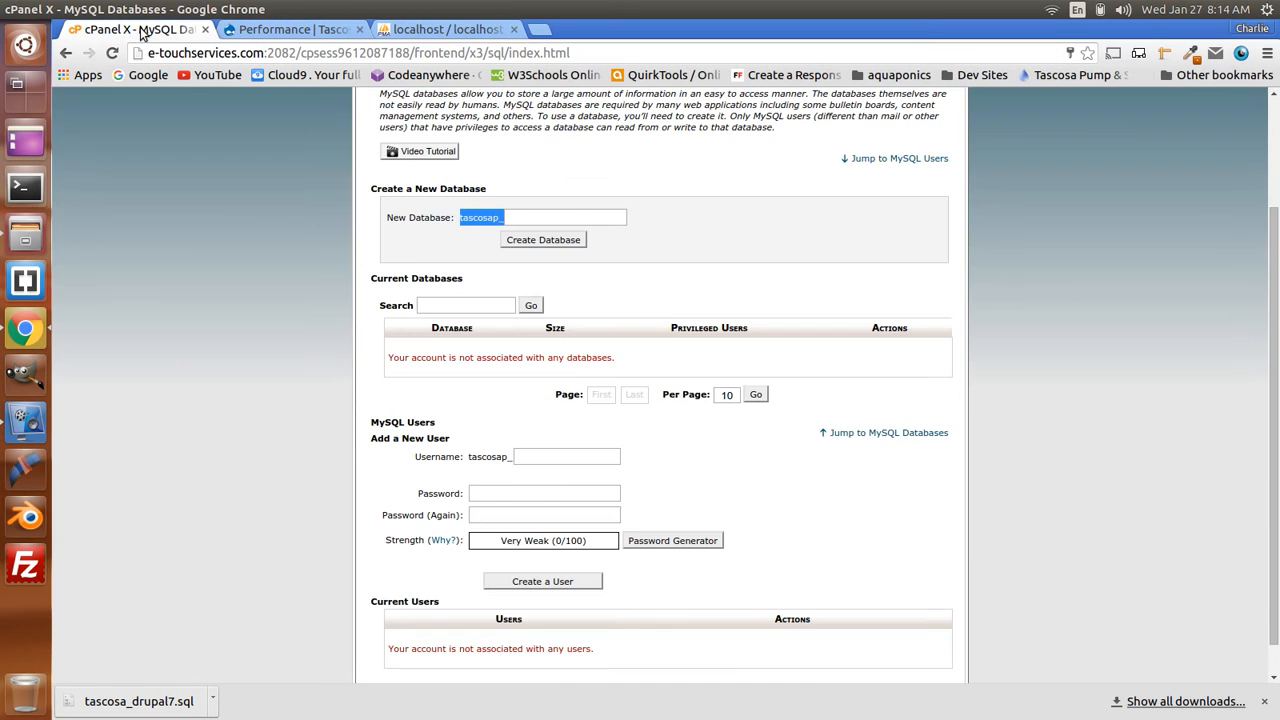
pyautogui.scroll(3, 631, 408)
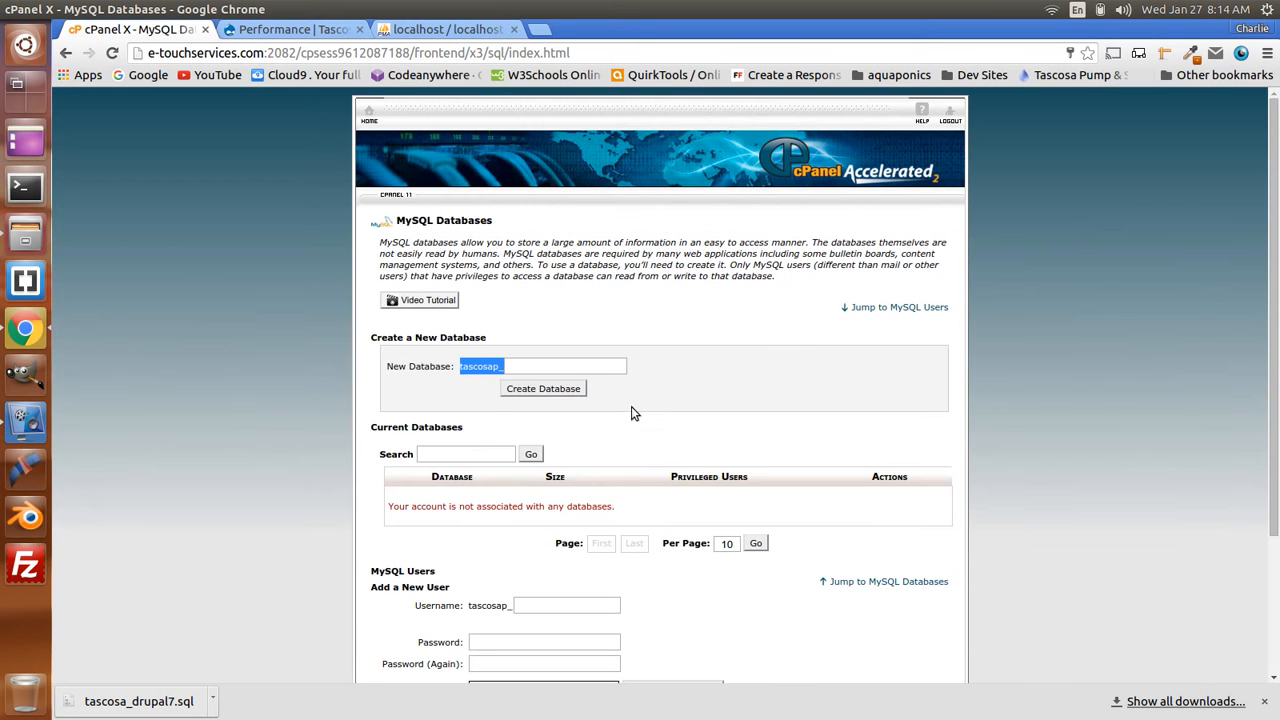
pyautogui.click(369, 116)
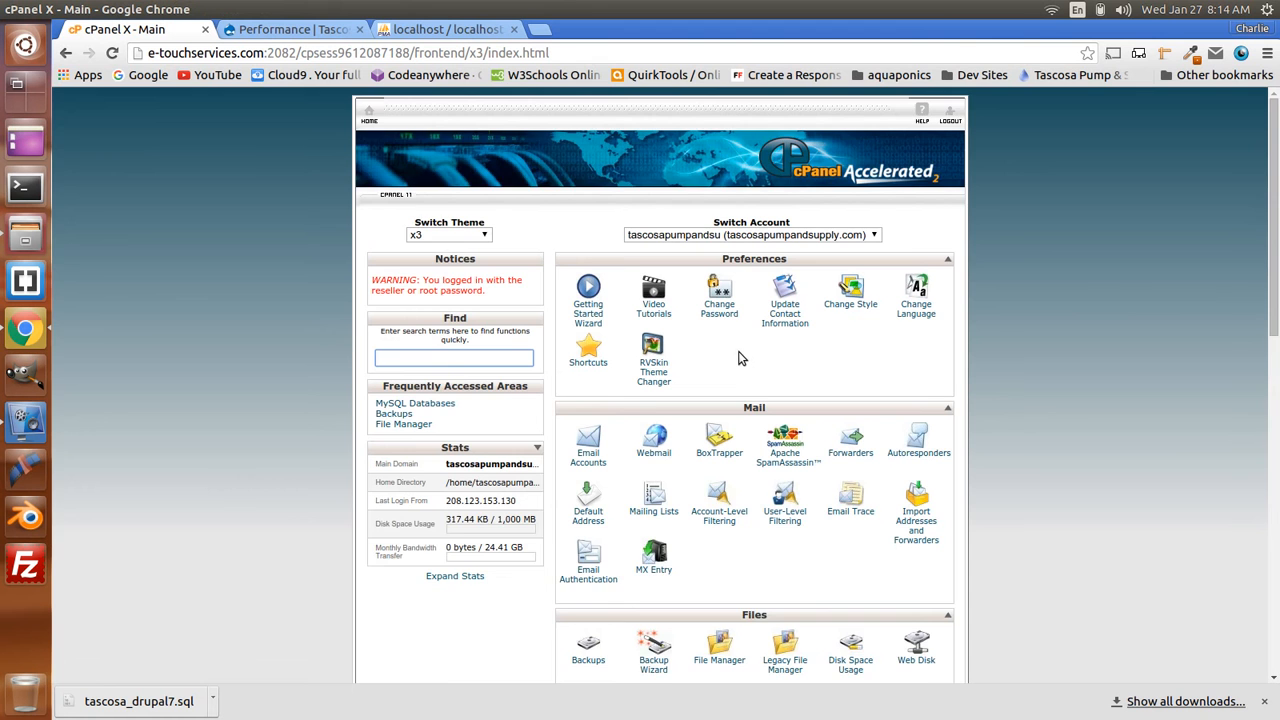
pyautogui.scroll(-4, 740, 358)
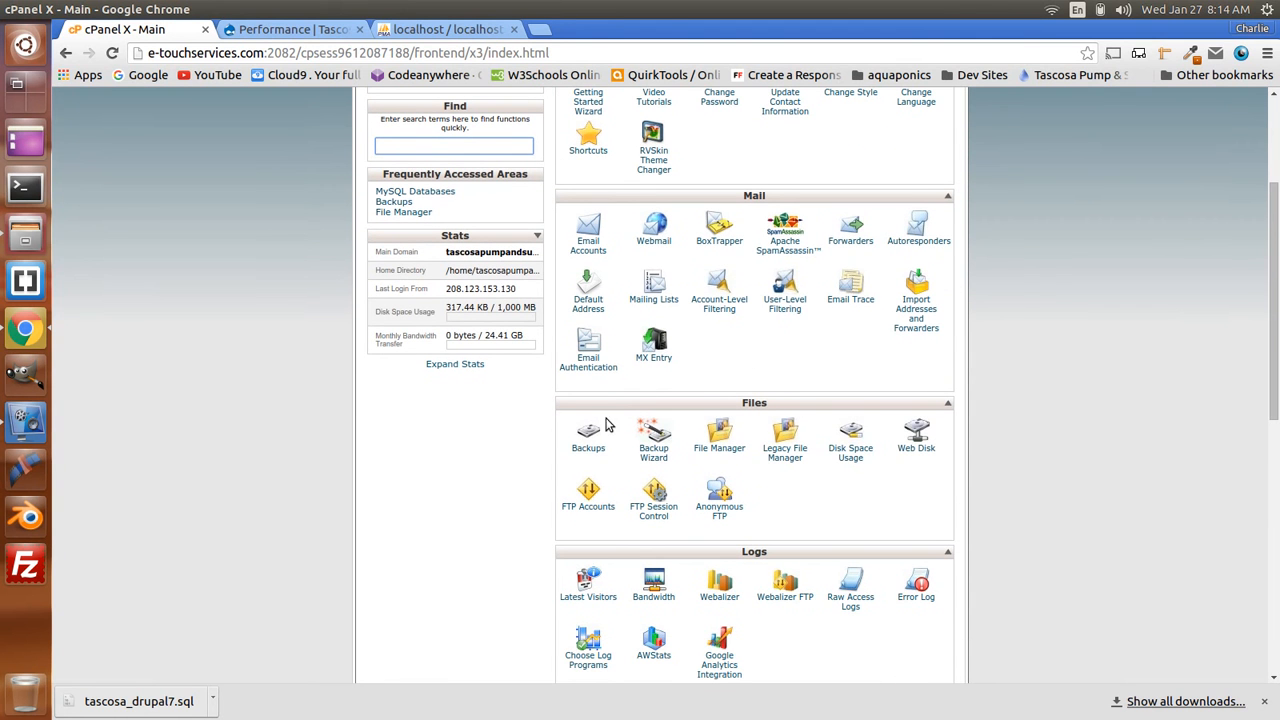
pyautogui.click(592, 454)
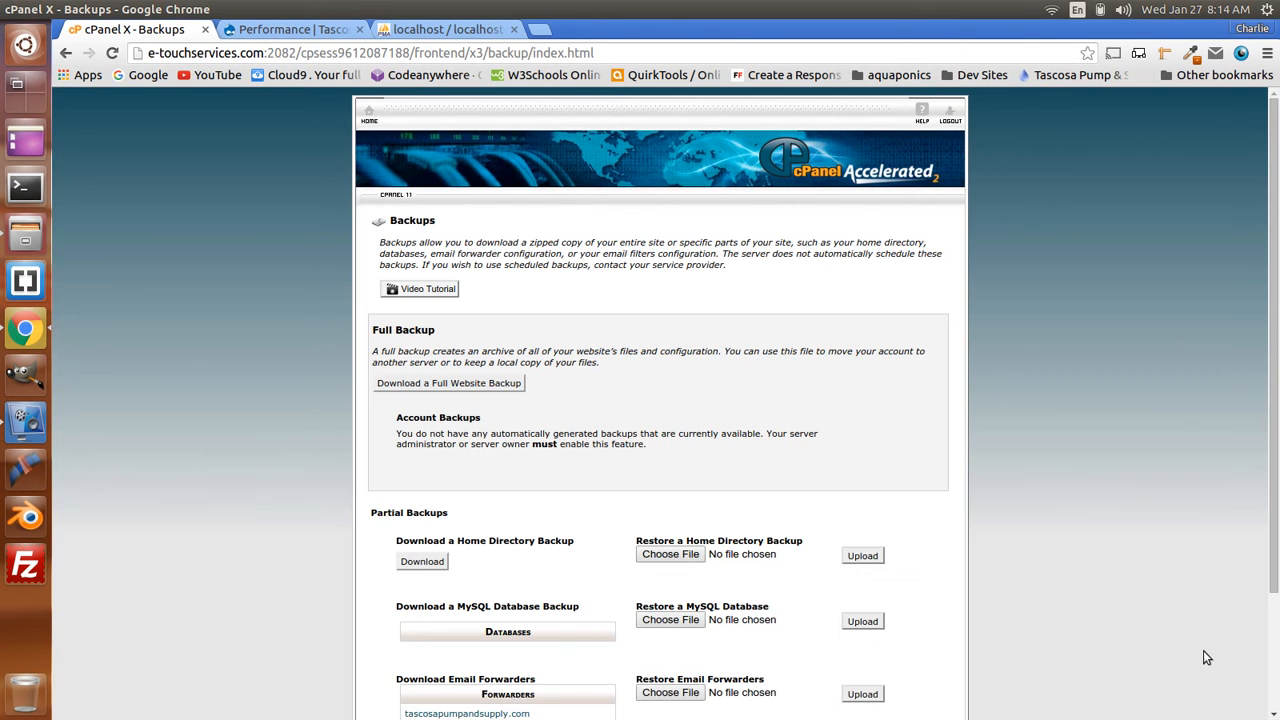
# - Upload tascosa_drupal7.sql under Restore a MySQL Database, then close the restore log tab
pyautogui.scroll(-1, 885, 380)
pyautogui.scroll(-2, 885, 380)
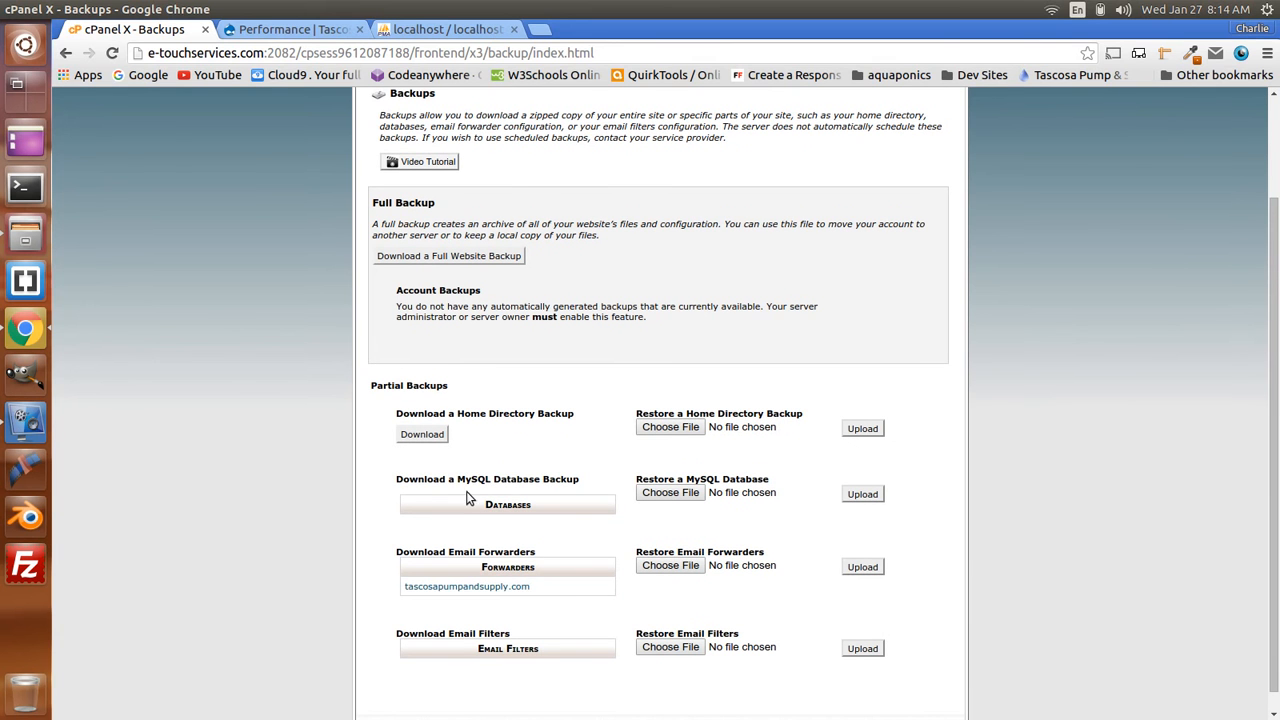
pyautogui.click(675, 497)
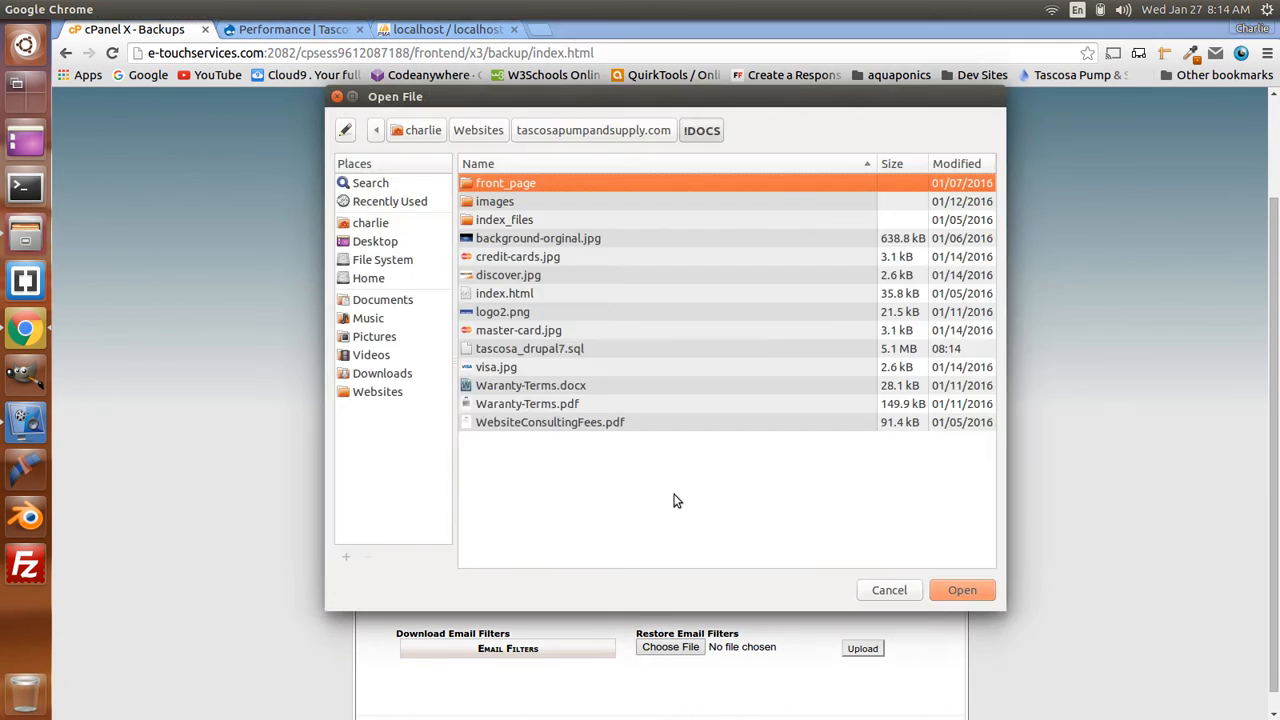
pyautogui.click(500, 354)
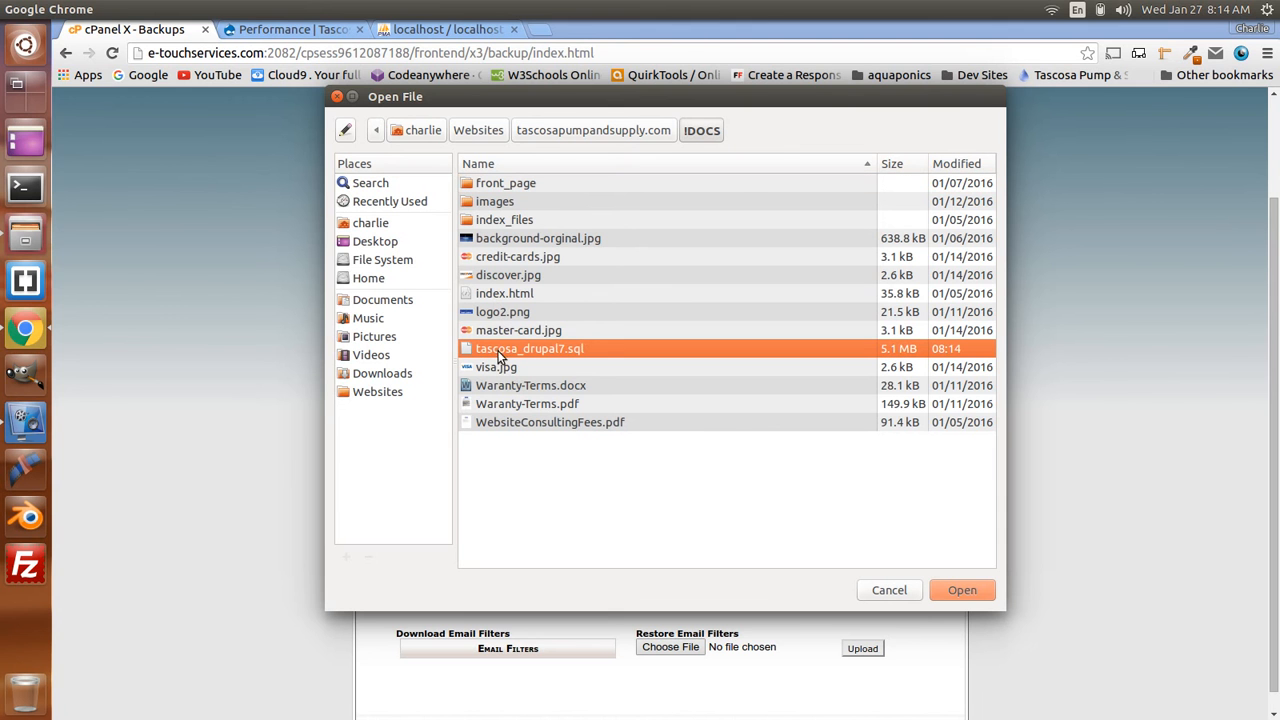
pyautogui.click(964, 590)
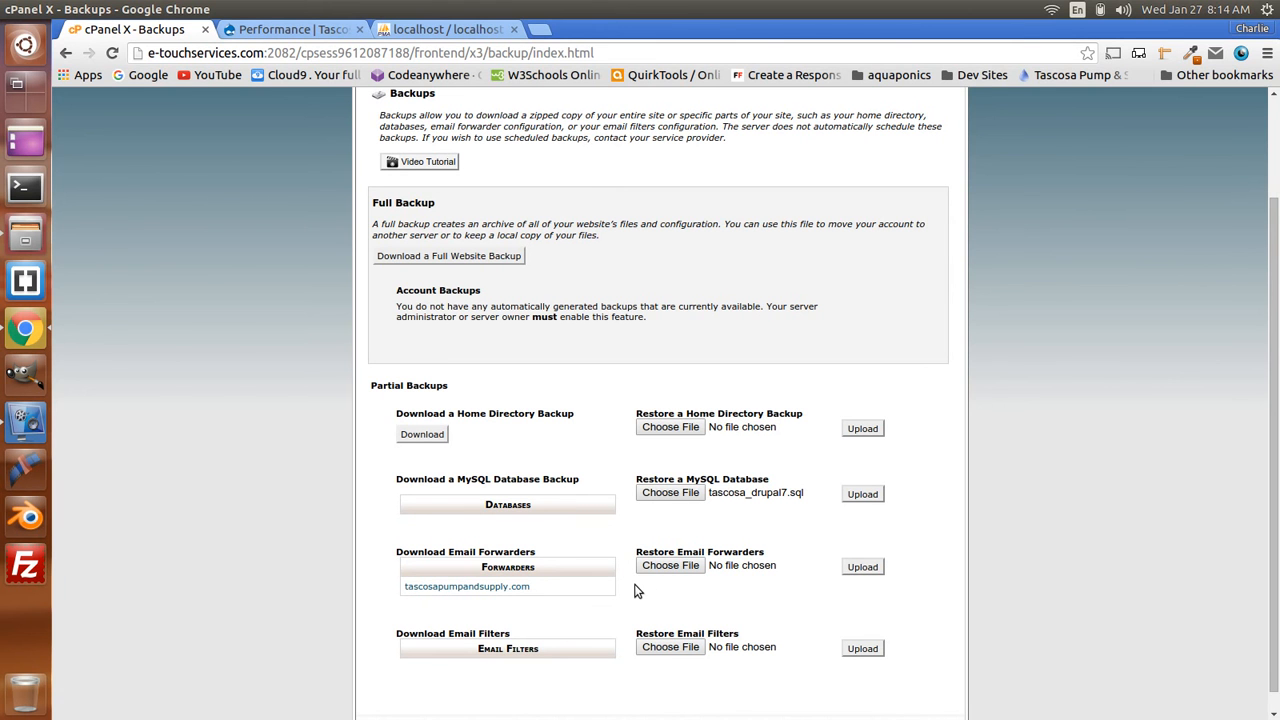
pyautogui.click(863, 495)
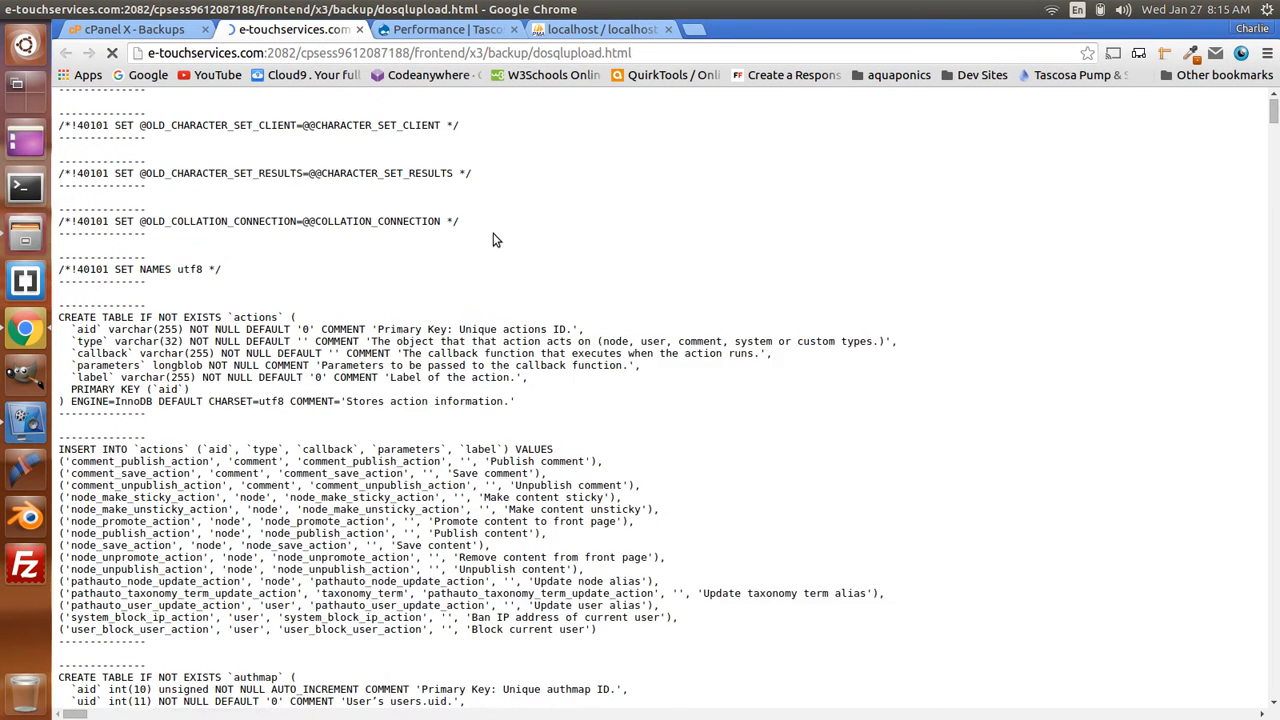
pyautogui.click(359, 30)
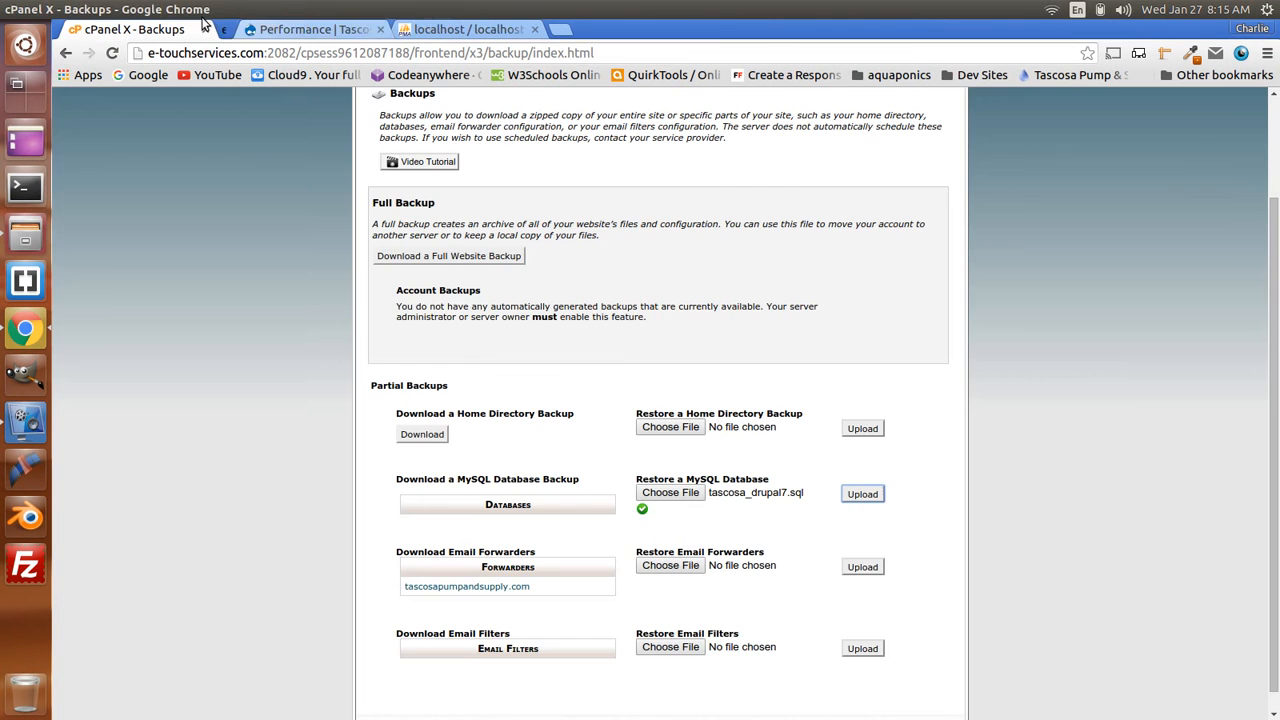
# - Go back to the cPanel home page and open MySQL Databases
pyautogui.scroll(1, 476, 222)
pyautogui.click(370, 113)
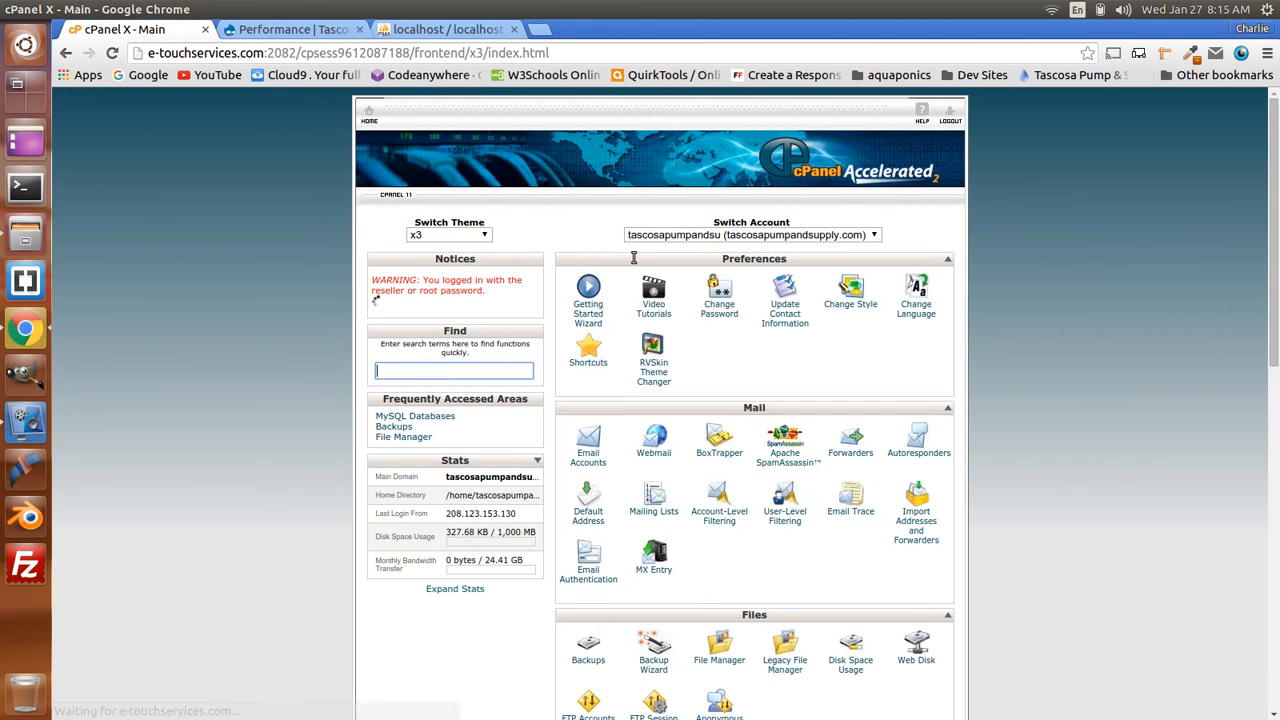
pyautogui.scroll(-3, 646, 347)
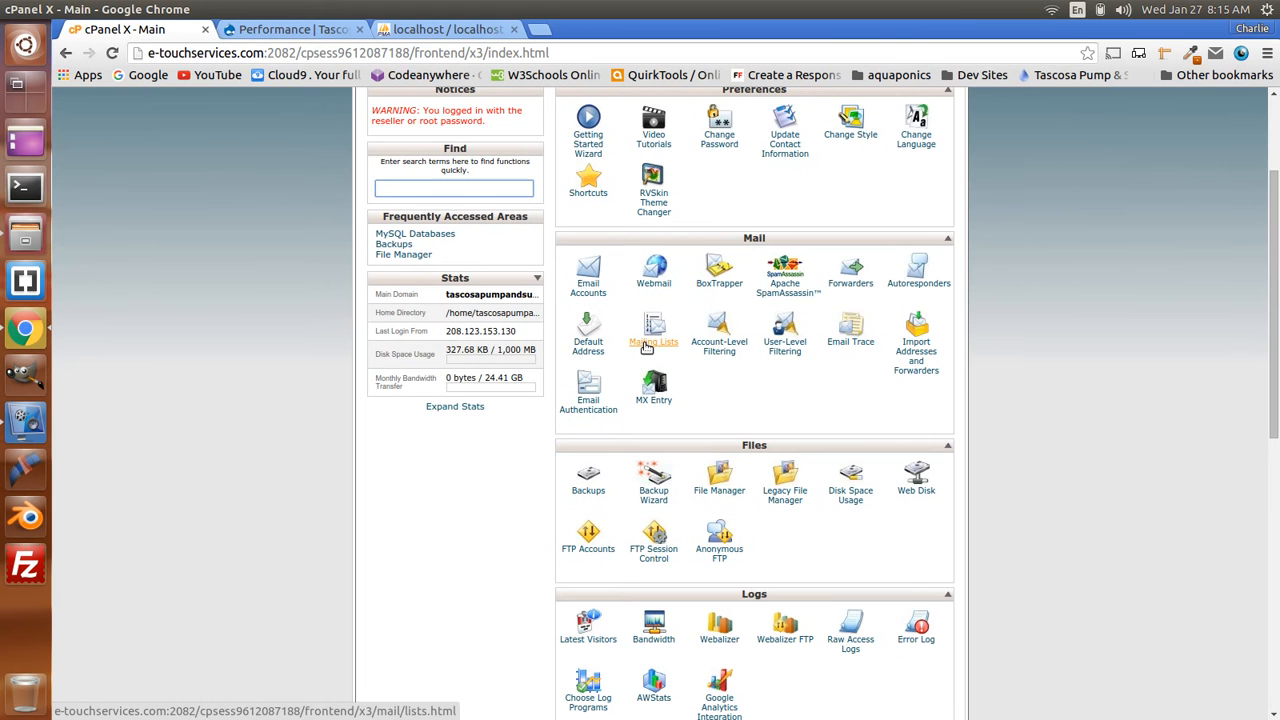
pyautogui.scroll(-5, 646, 347)
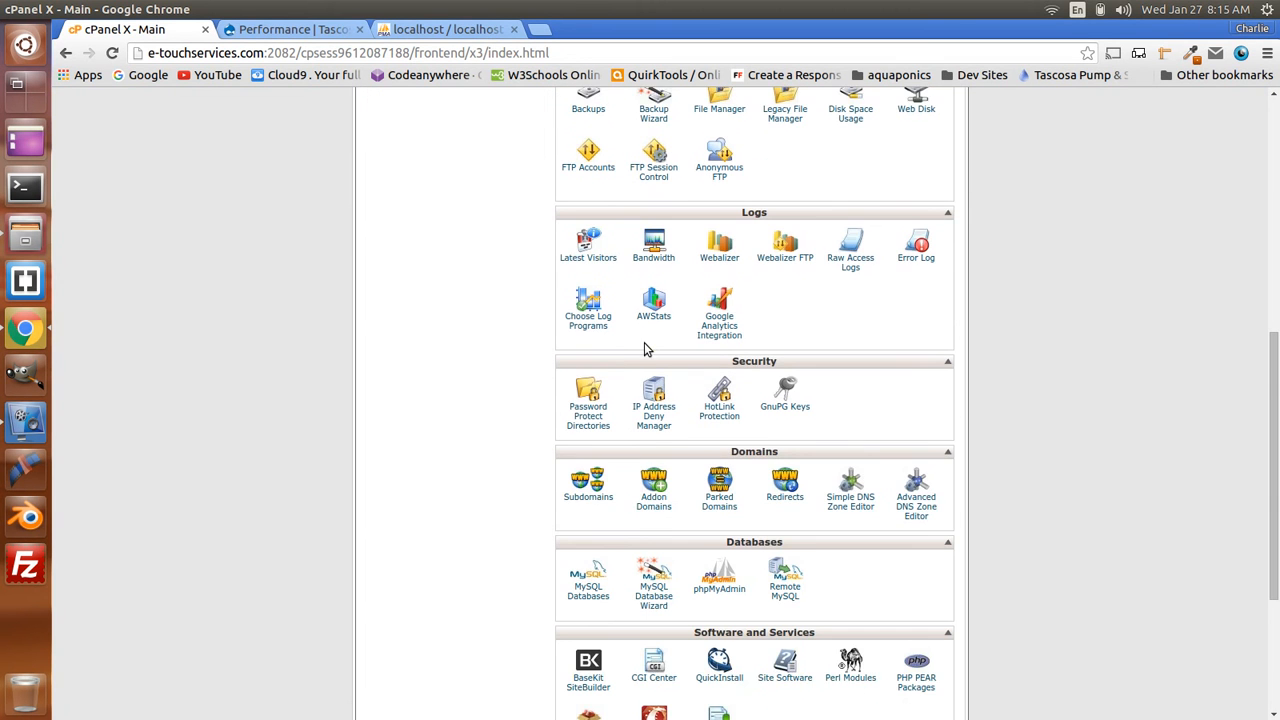
pyautogui.scroll(-1, 580, 530)
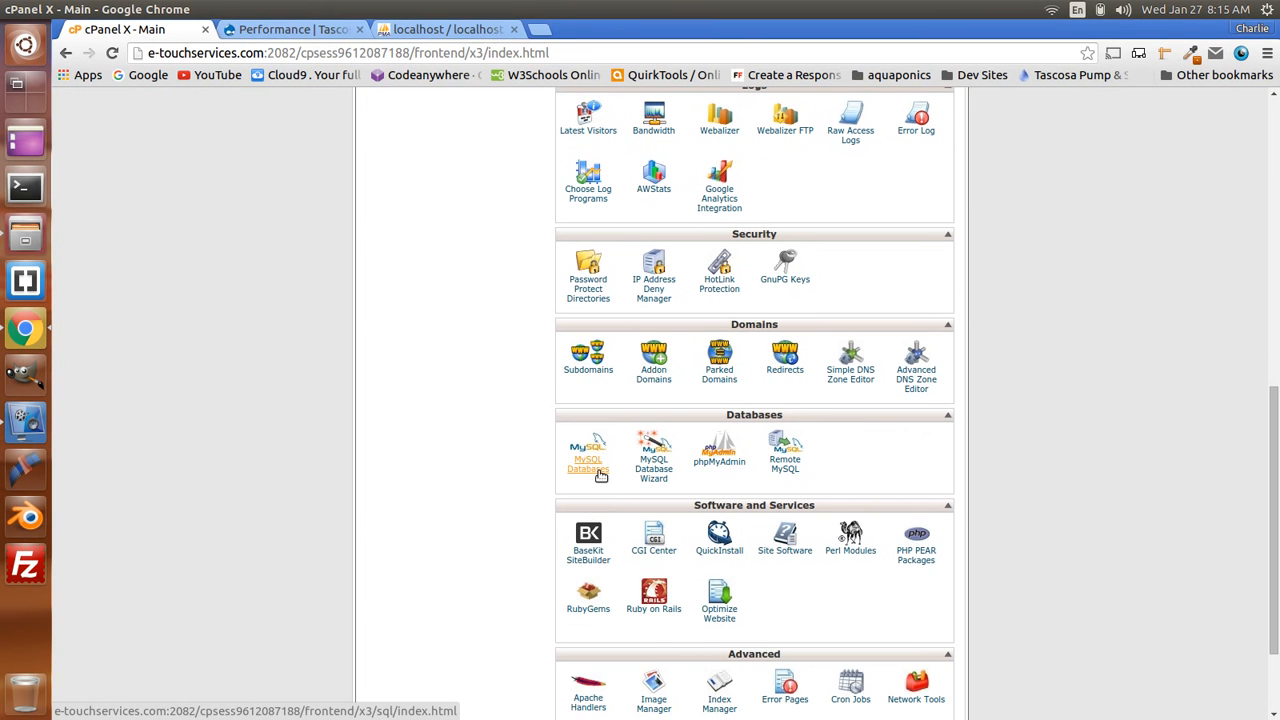
pyautogui.click(750, 463)
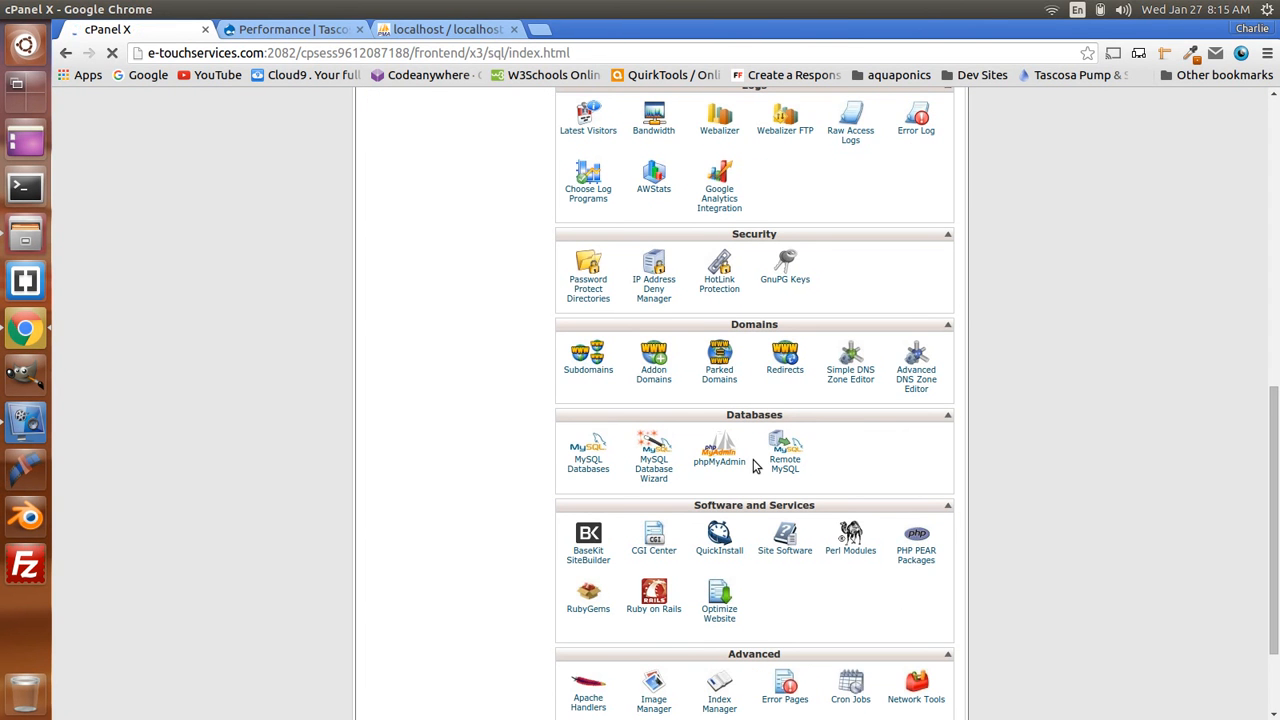
pyautogui.scroll(-2, 753, 459)
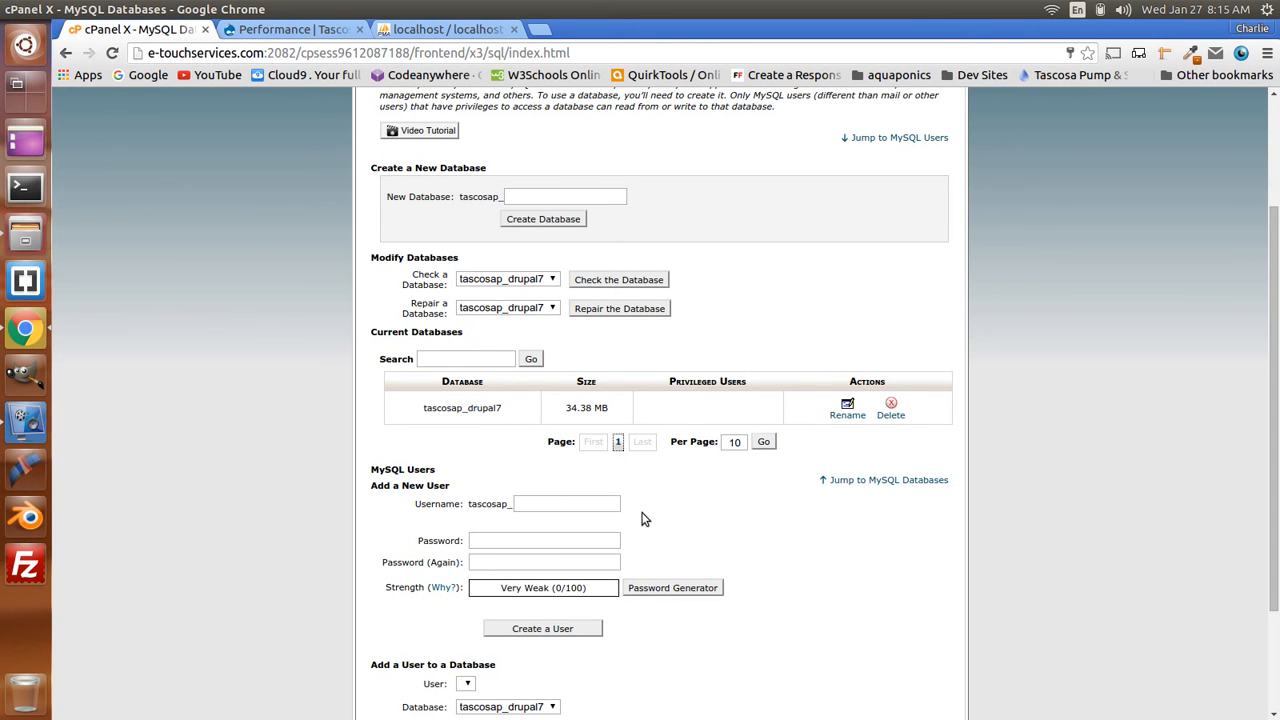
# - Create MySQL user 'drupal' (tascosap_drupal) with a password
pyautogui.click(530, 507)
pyautogui.write('drupal')
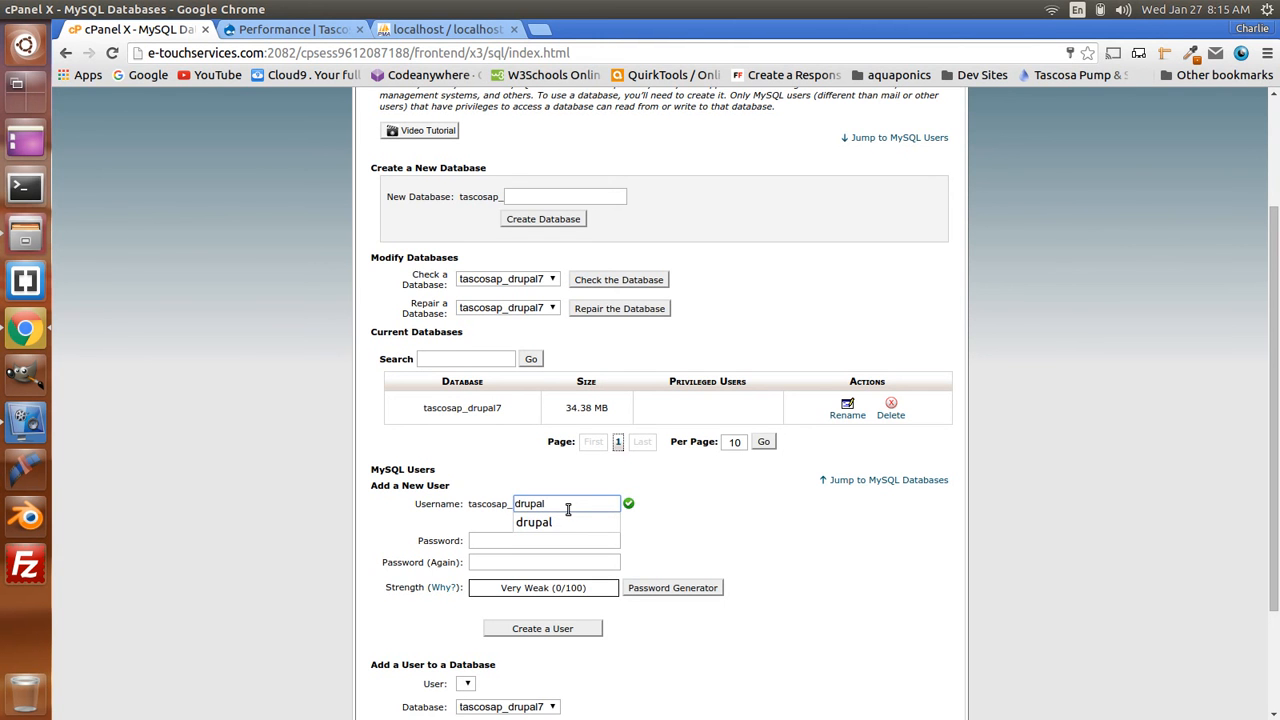
pyautogui.click(748, 506)
pyautogui.click(488, 541)
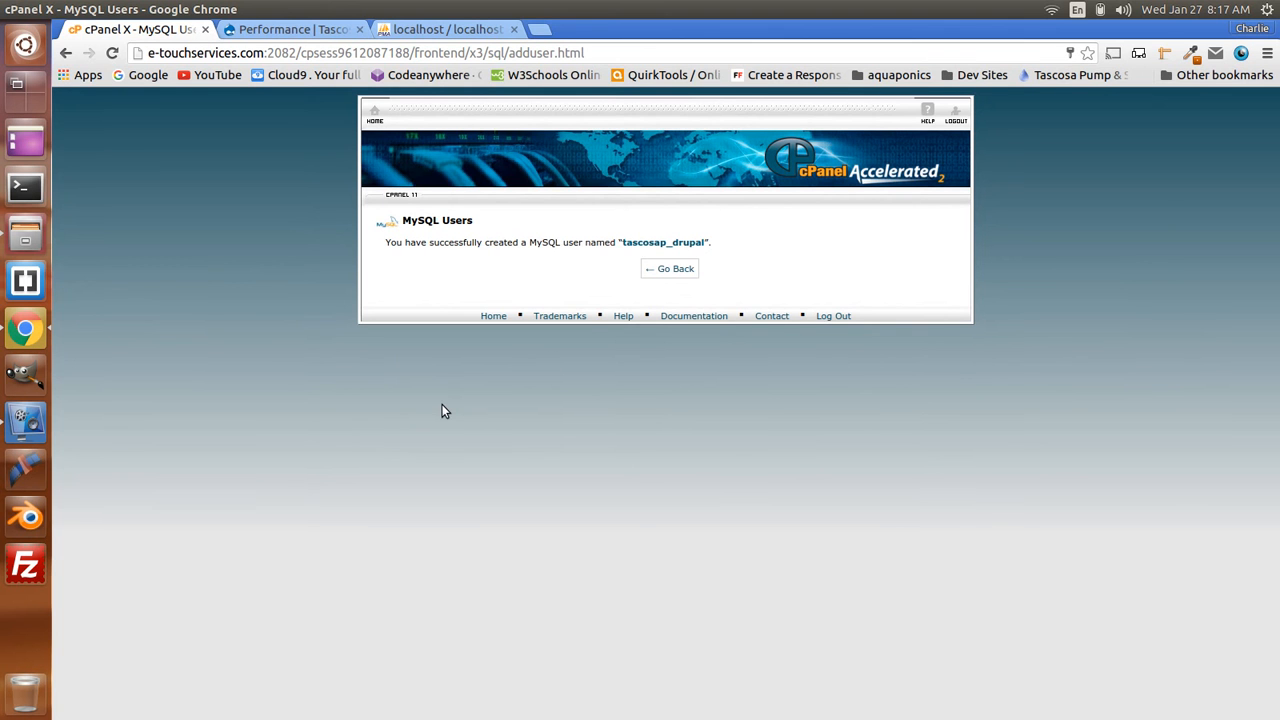
# - Add user tascosap_drupal to the tascosap_drupal7 database
pyautogui.click(689, 276)
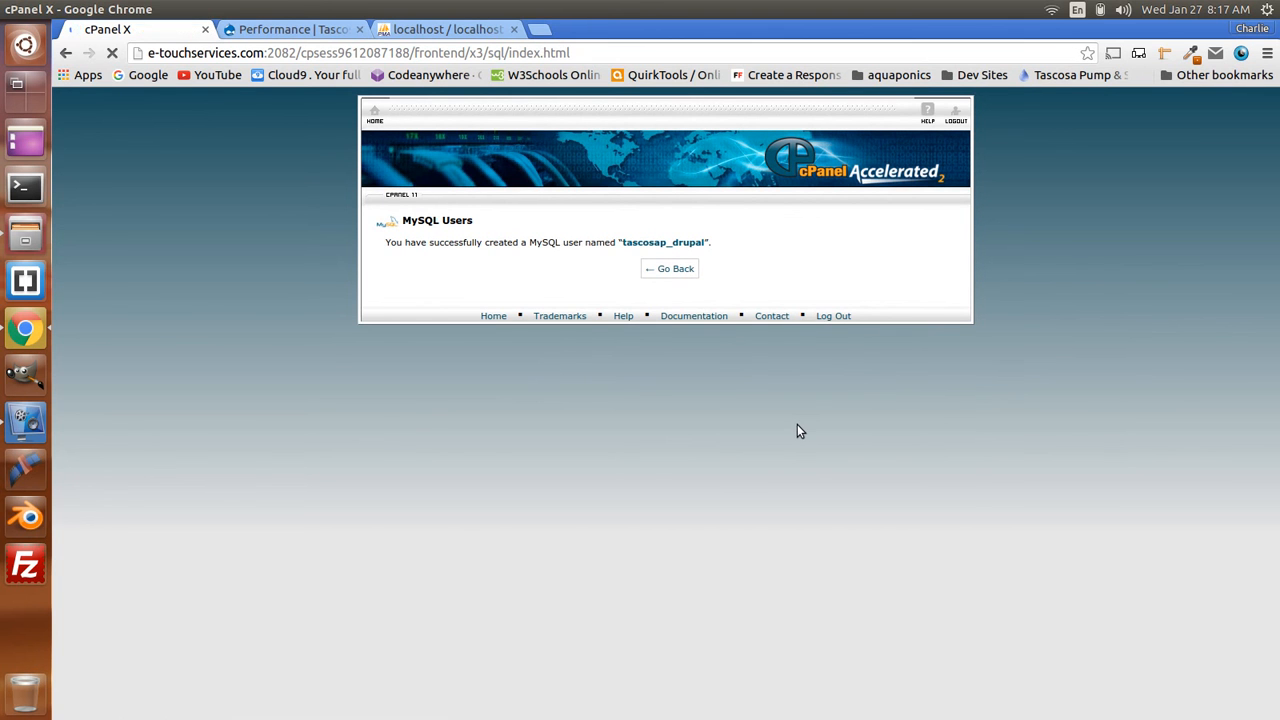
pyautogui.scroll(-6, 797, 424)
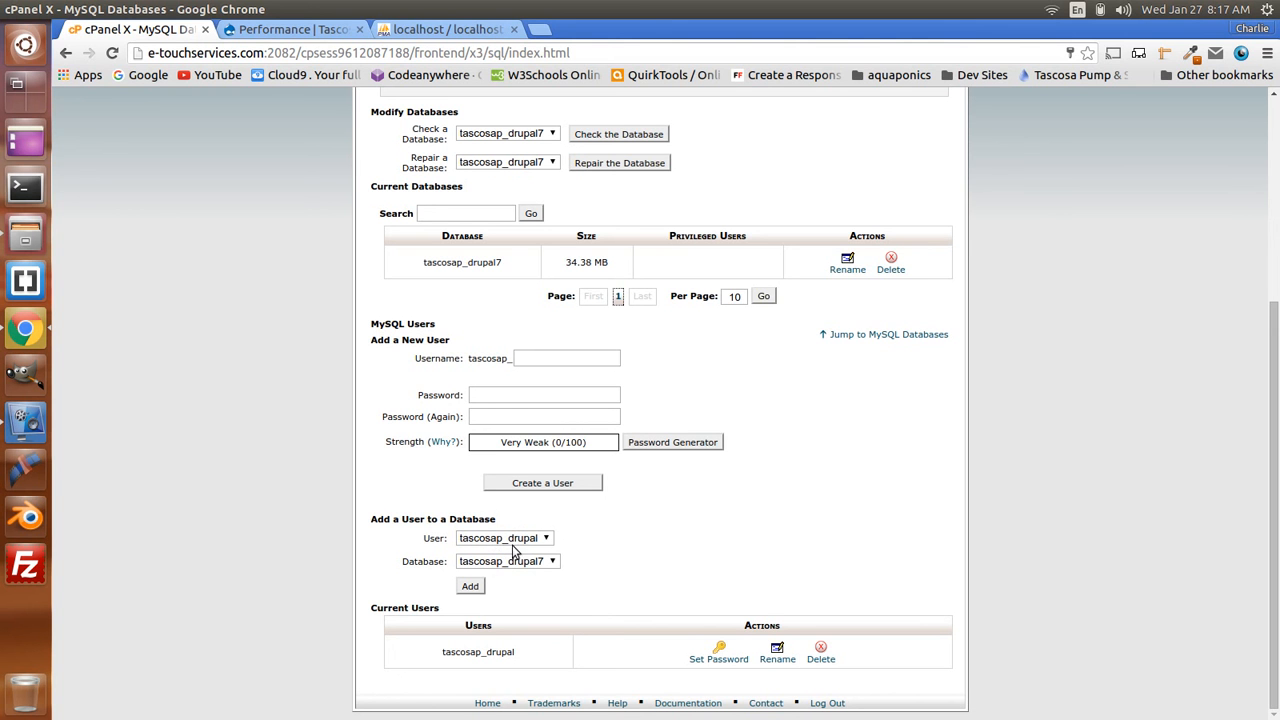
pyautogui.click(478, 587)
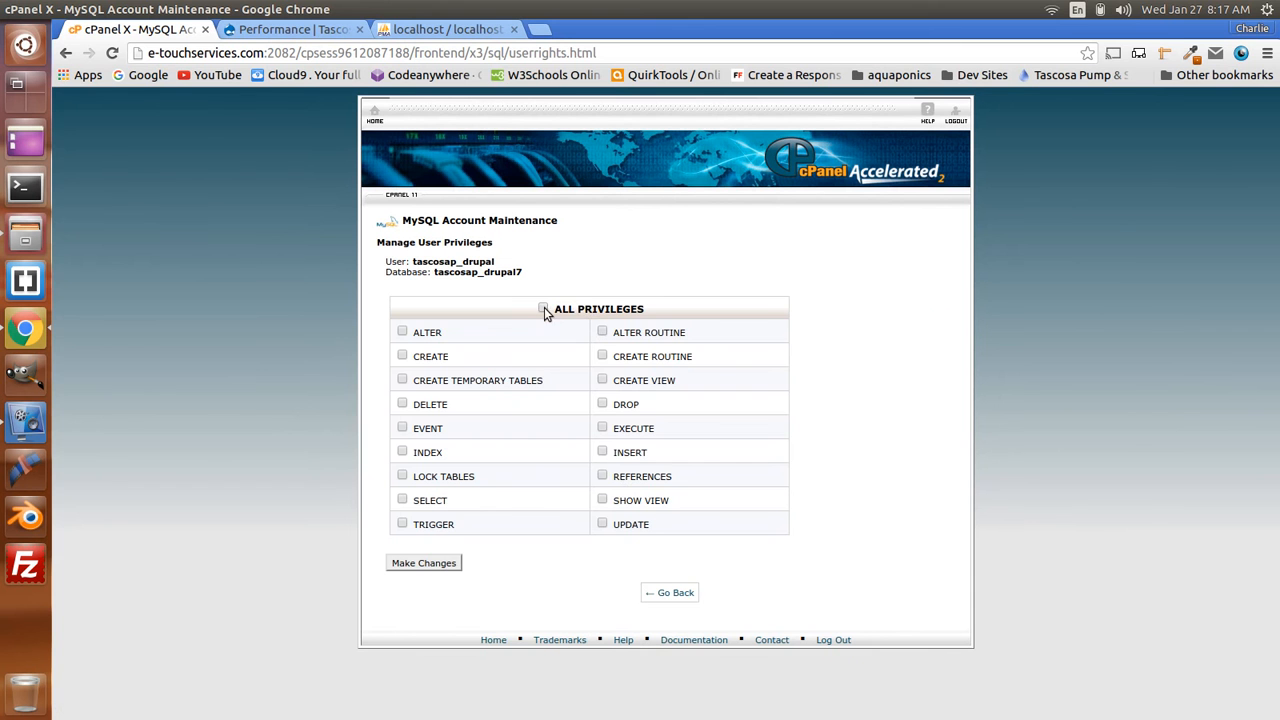
# - Grant tascosap_drupal ALL PRIVILEGES on tascosap_drupal7, save the change, and dismiss the success message
pyautogui.click(543, 309)
pyautogui.click(428, 563)
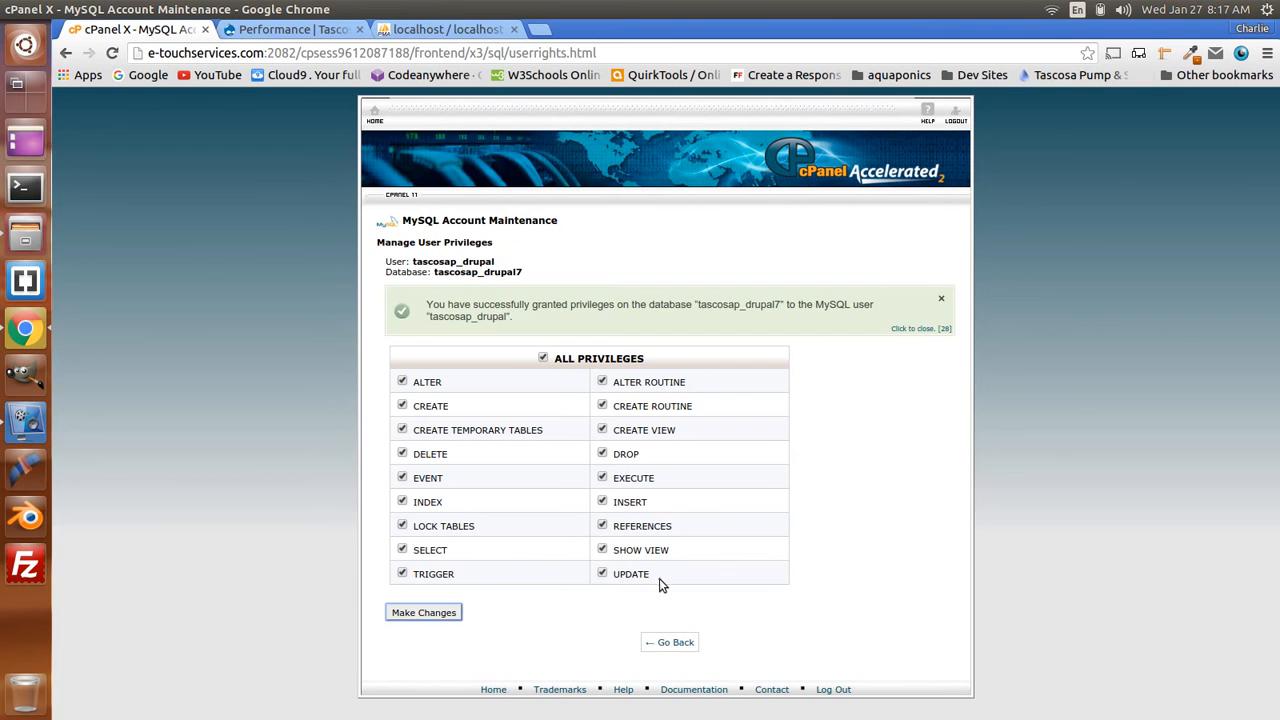
pyautogui.click(942, 302)
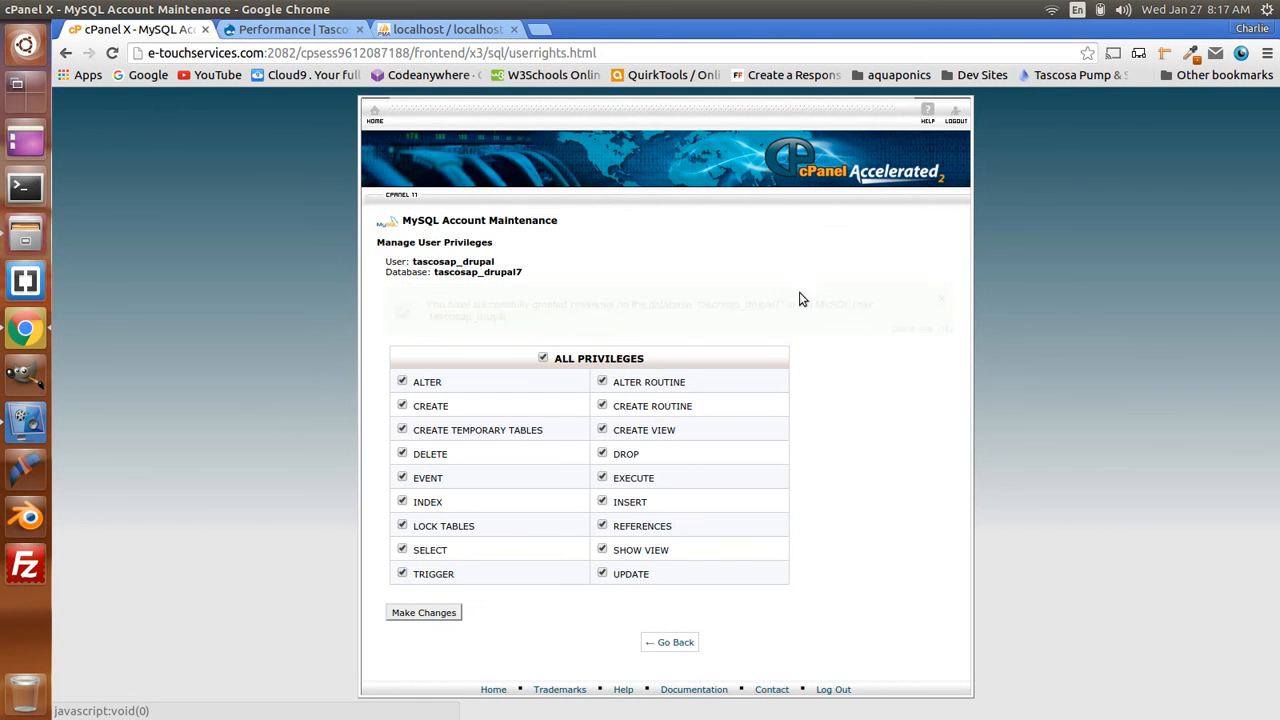
# - In Files, go up to the tascosapumpandsupply.com folder and delete the old tascosapumpandsupply.com.tar.gz
pyautogui.click(27, 230)
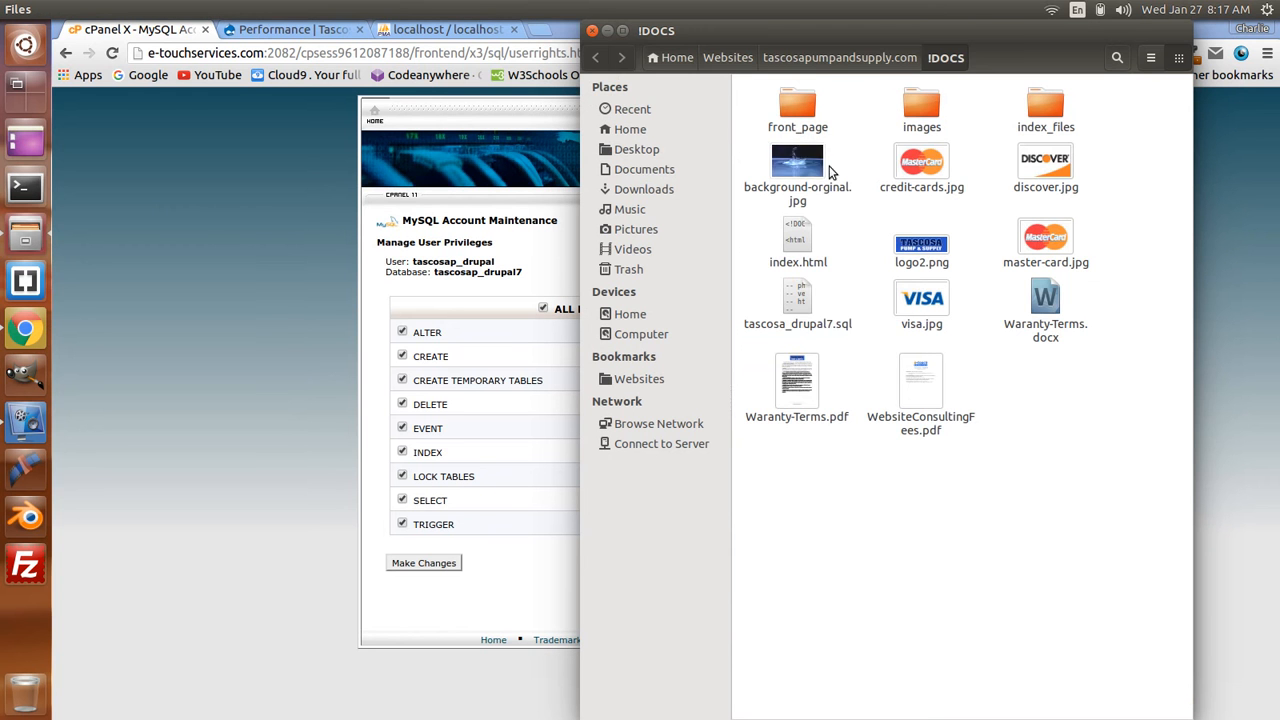
pyautogui.click(830, 62)
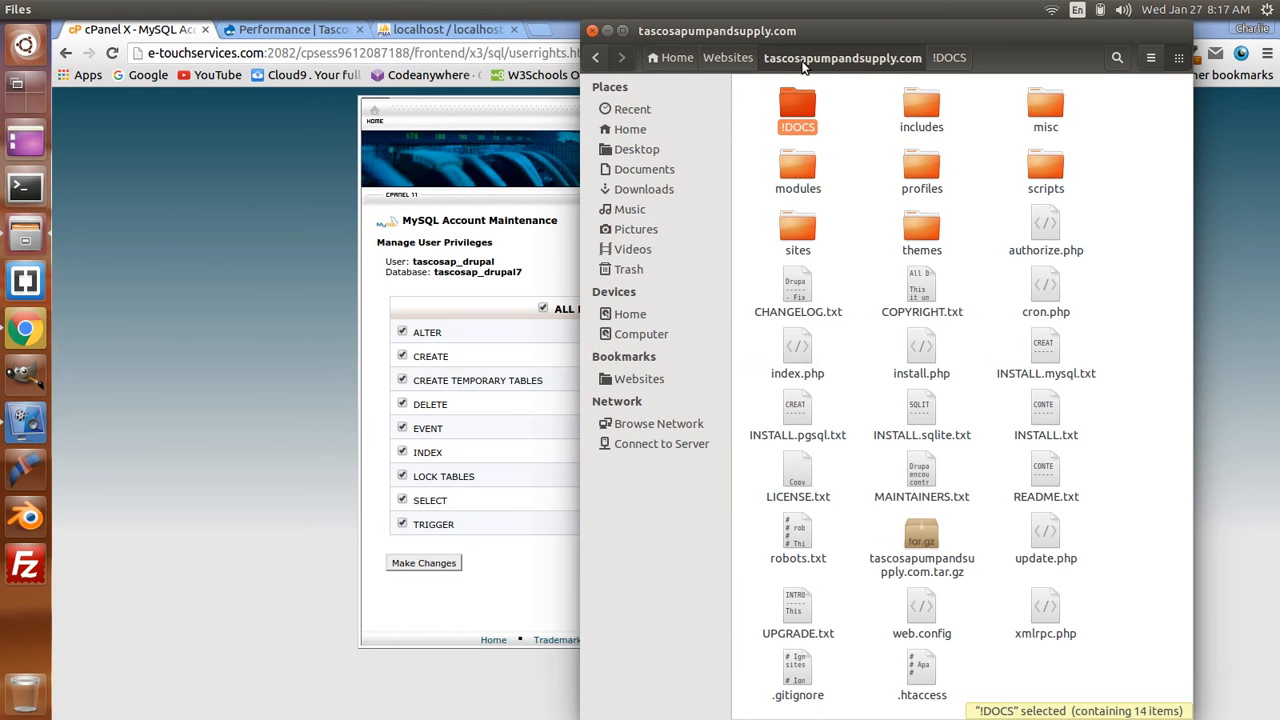
pyautogui.click(1160, 233)
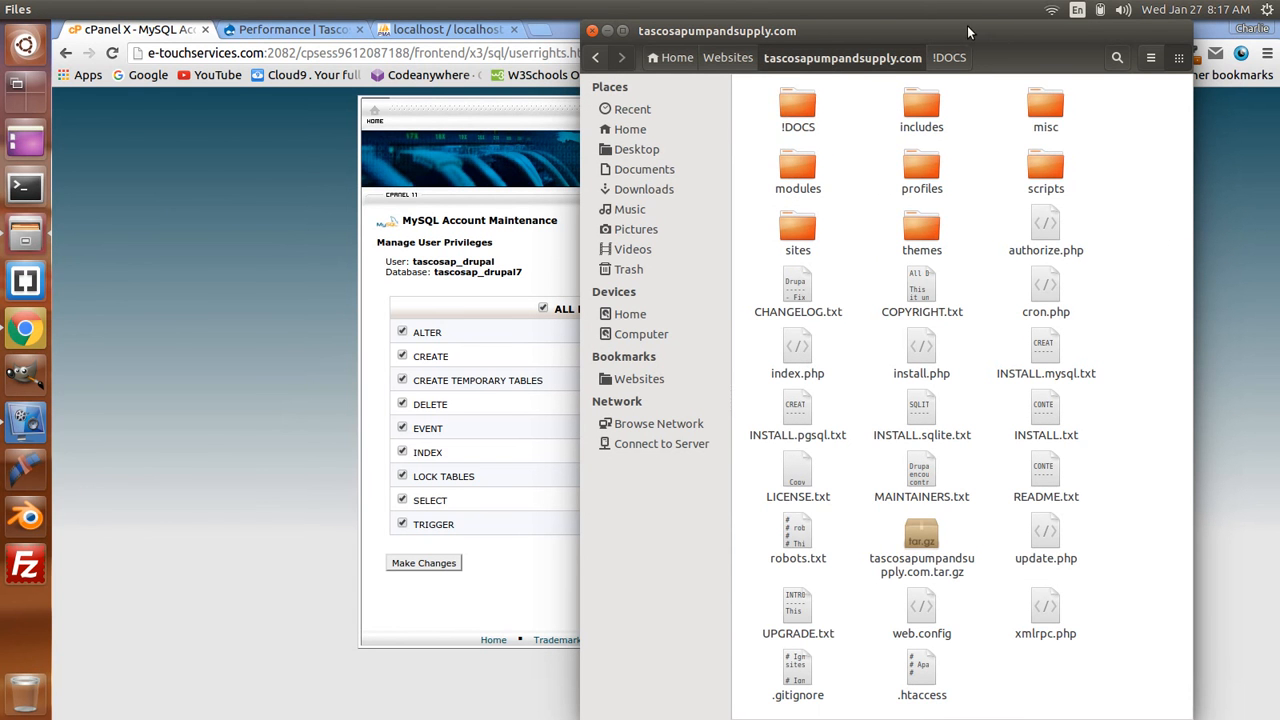
pyautogui.moveTo(964, 31); pyautogui.dragTo(809, 32)
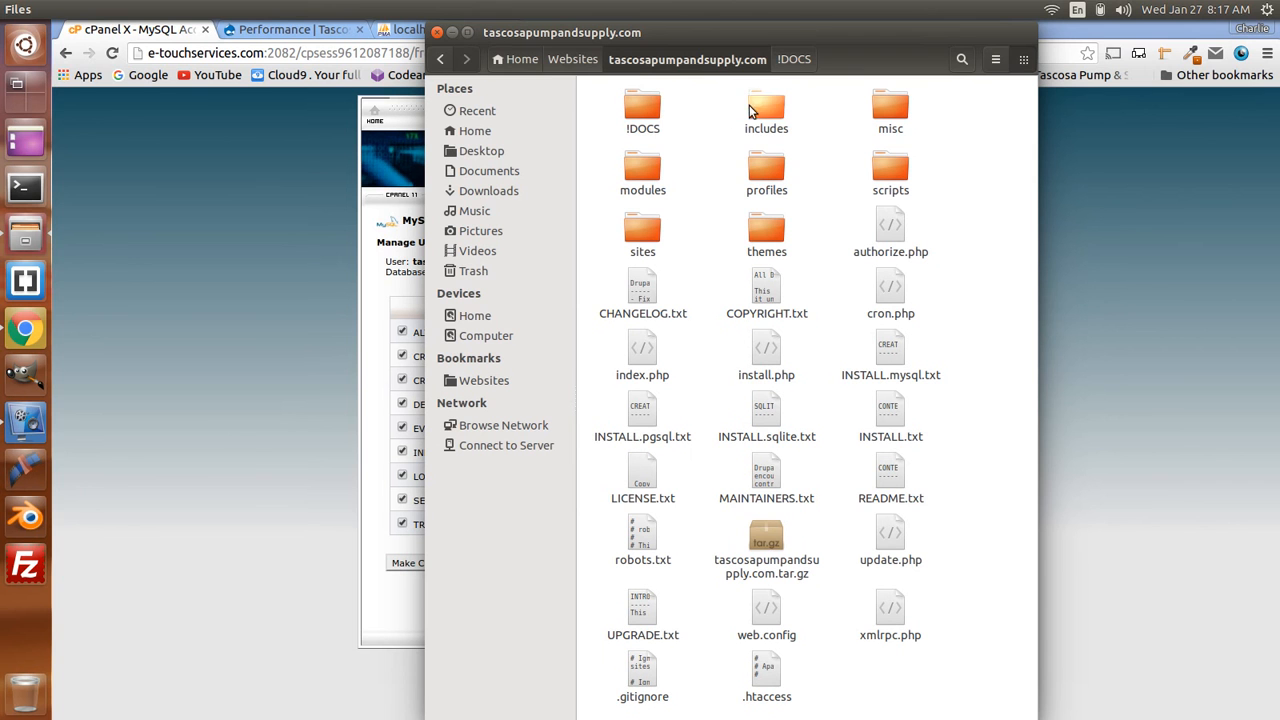
pyautogui.click(759, 113)
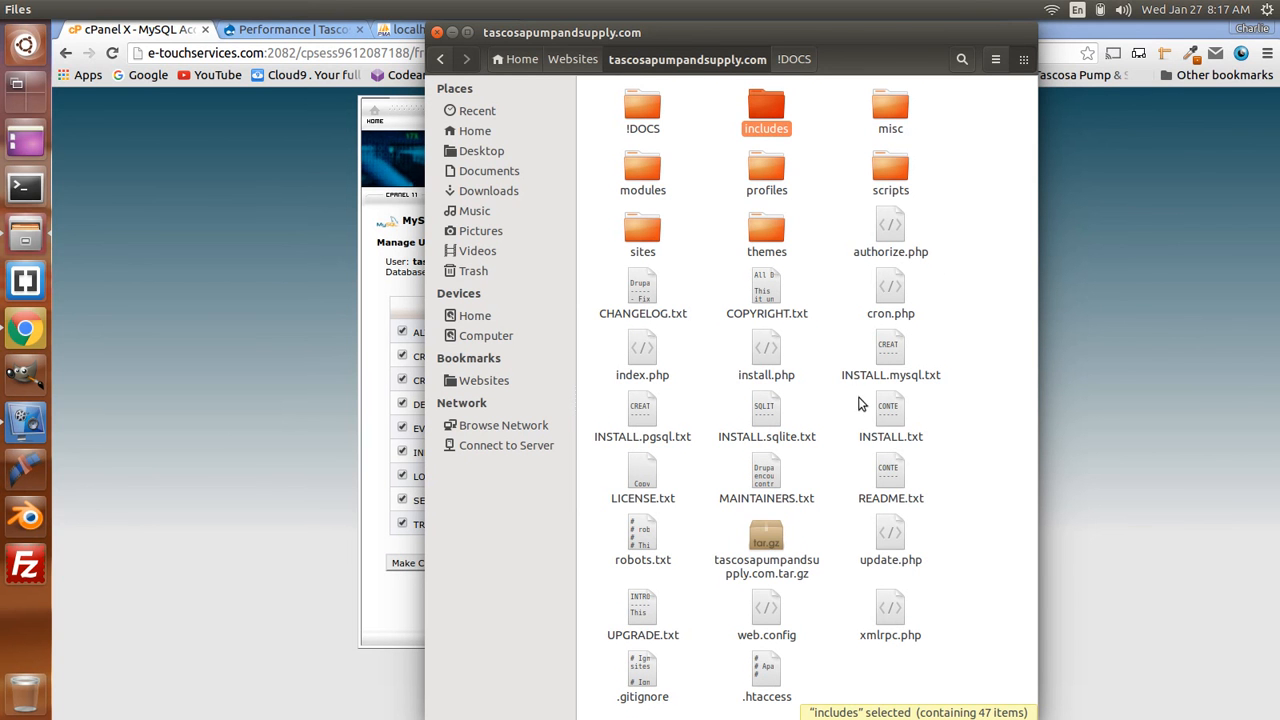
pyautogui.click(993, 388)
pyautogui.click(768, 549)
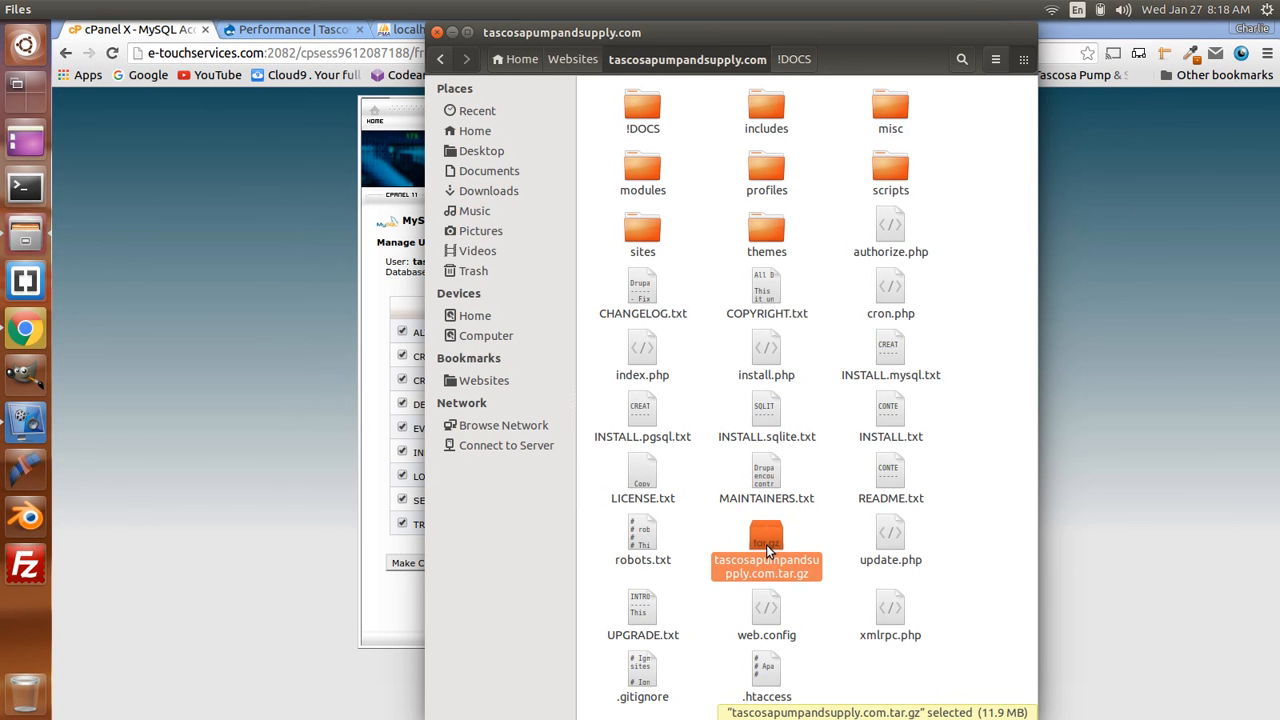
pyautogui.press('Delete')
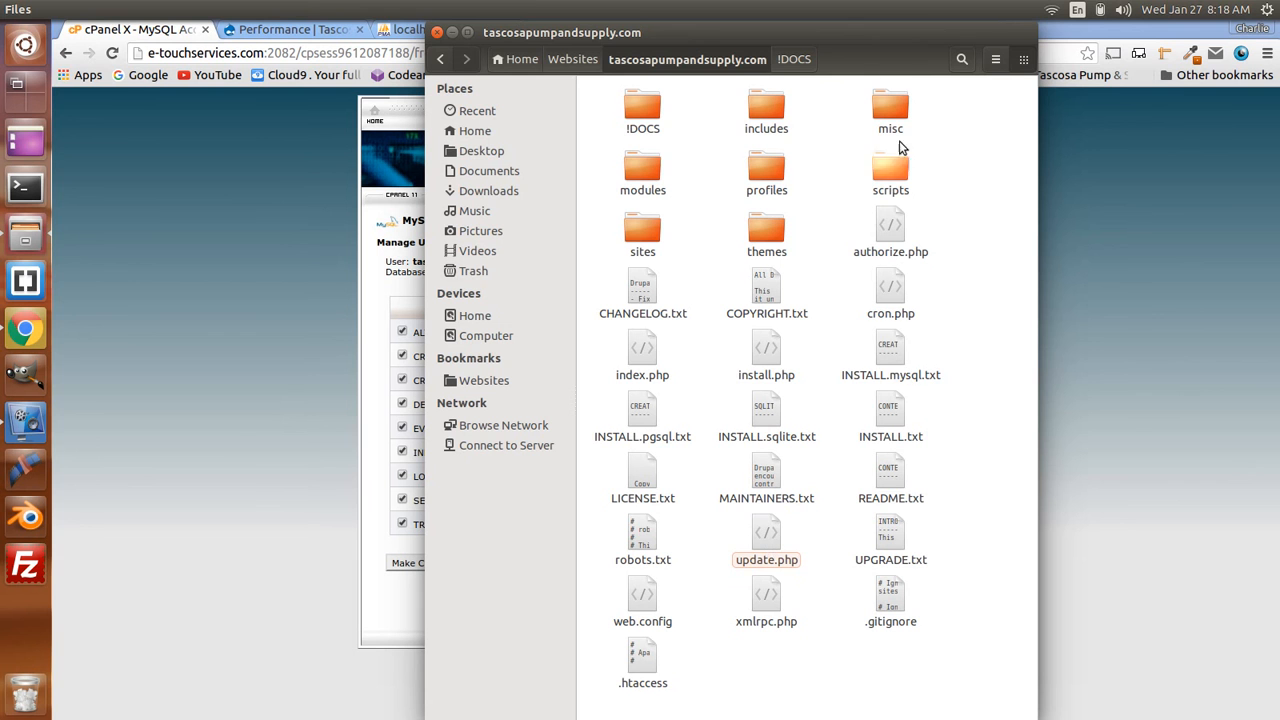
# - Compress every item except !DOCS into a new tascosapumpandsupply.com.tar.gz archive
pyautogui.click(763, 106)
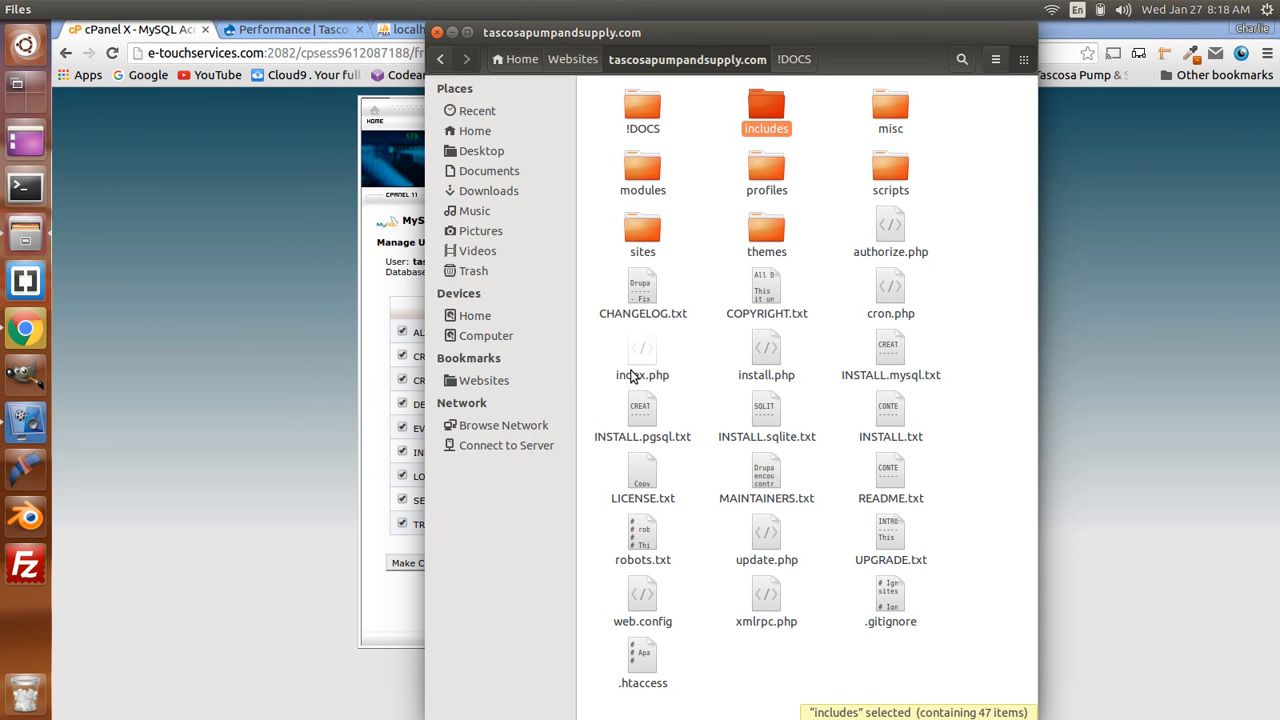
pyautogui.keyDown('shift'); pyautogui.click(640, 652); pyautogui.keyUp('shift')
pyautogui.rightClick(779, 101)
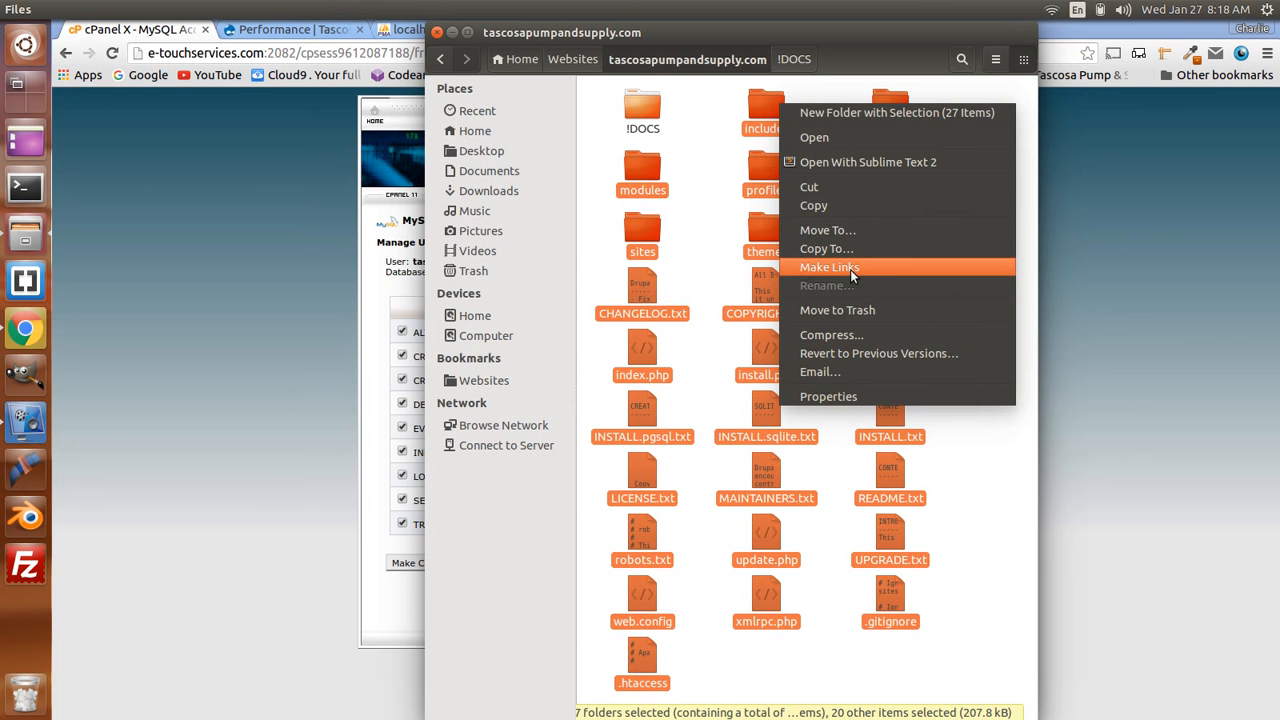
pyautogui.click(842, 332)
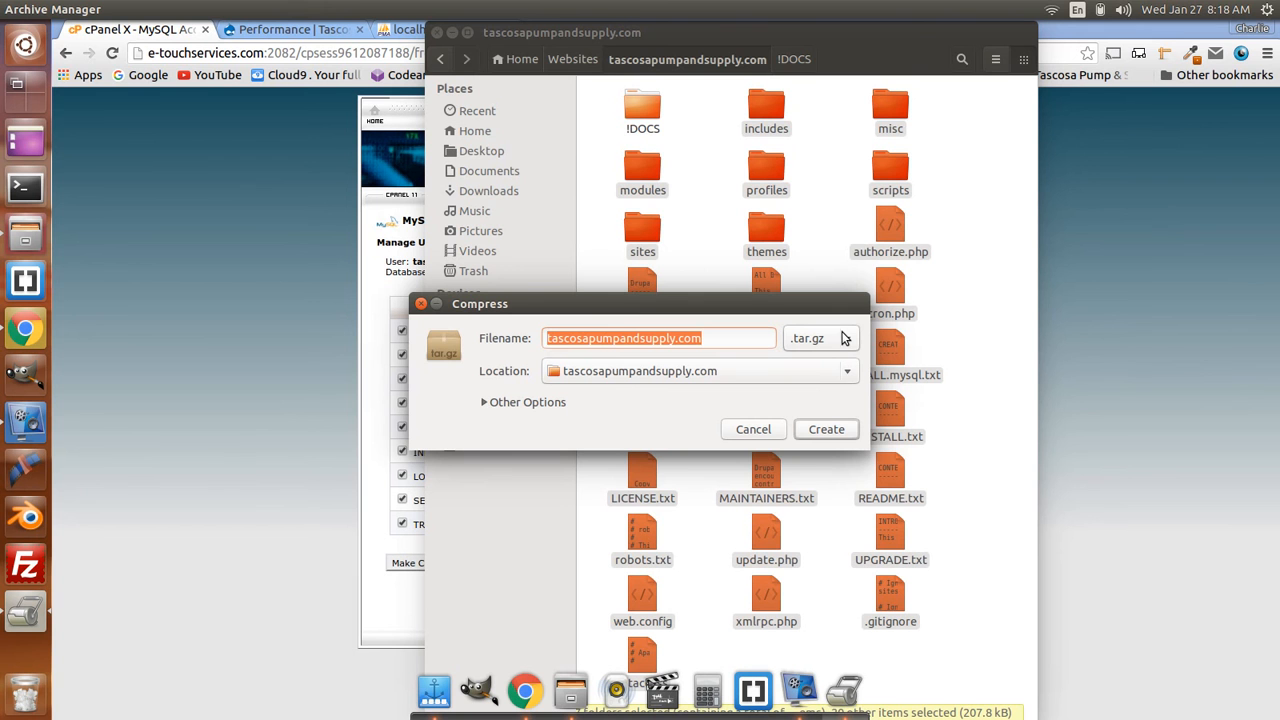
pyautogui.click(828, 432)
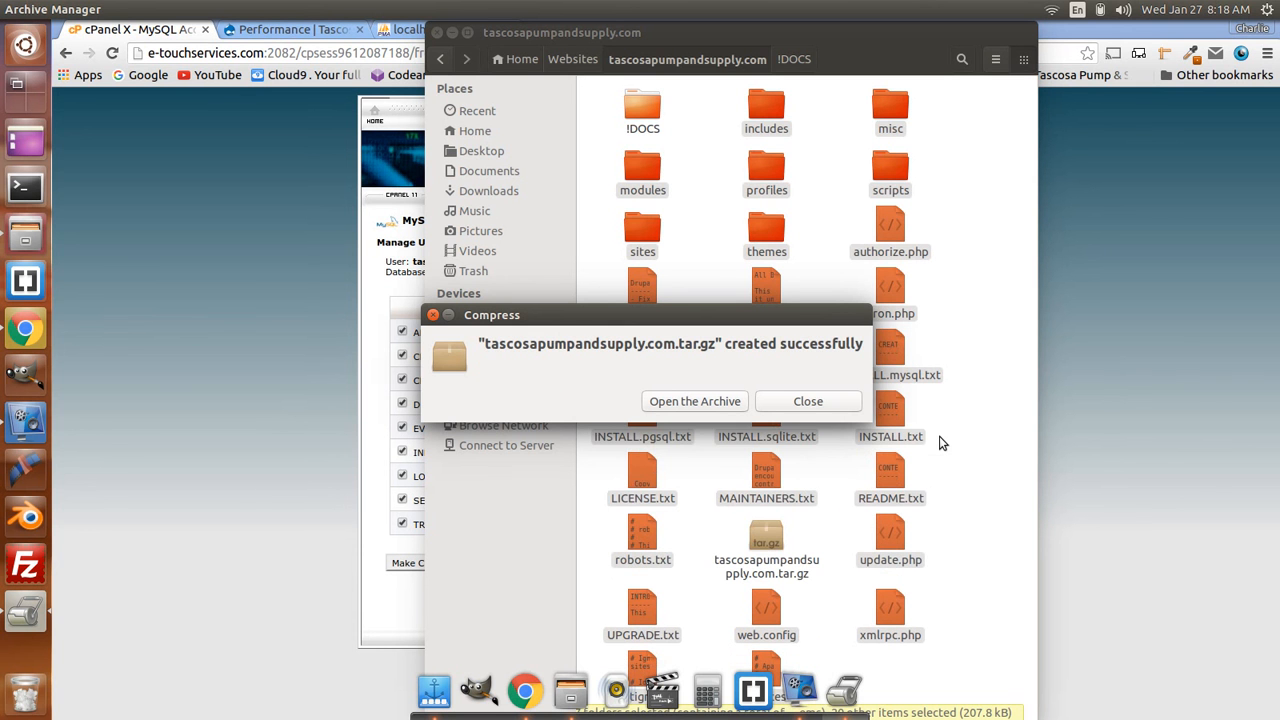
pyautogui.click(808, 401)
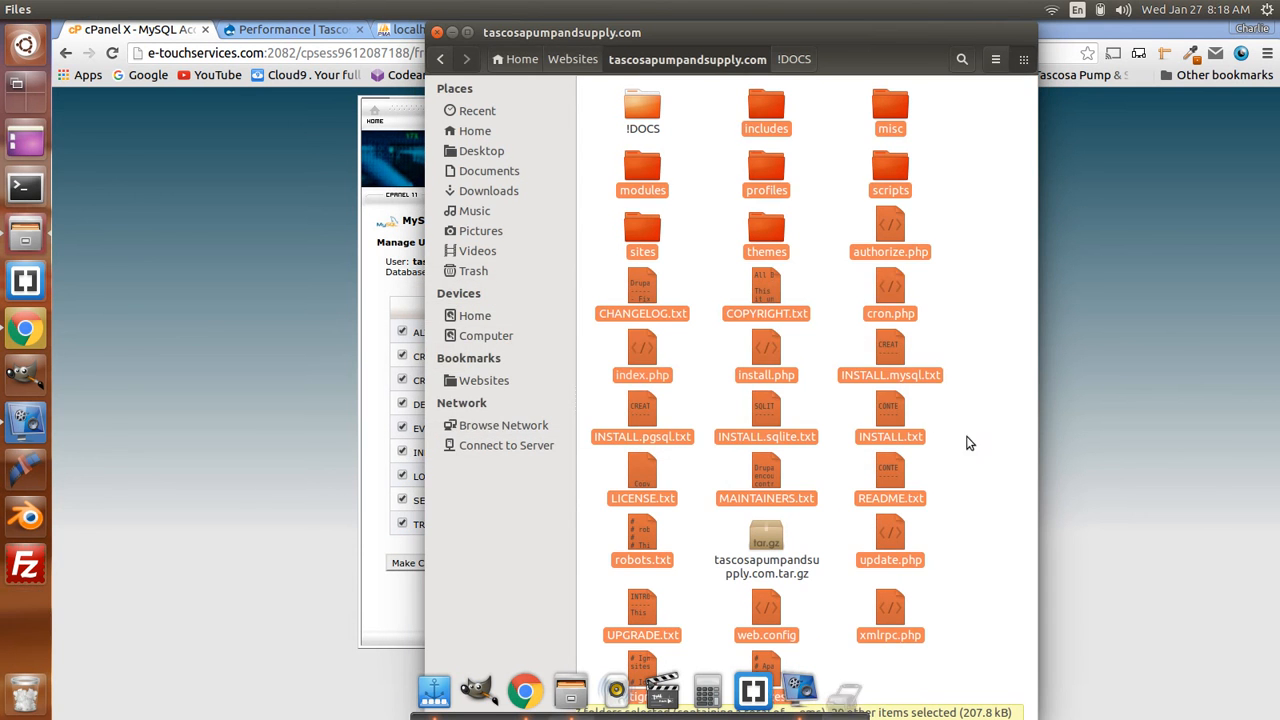
pyautogui.click(979, 504)
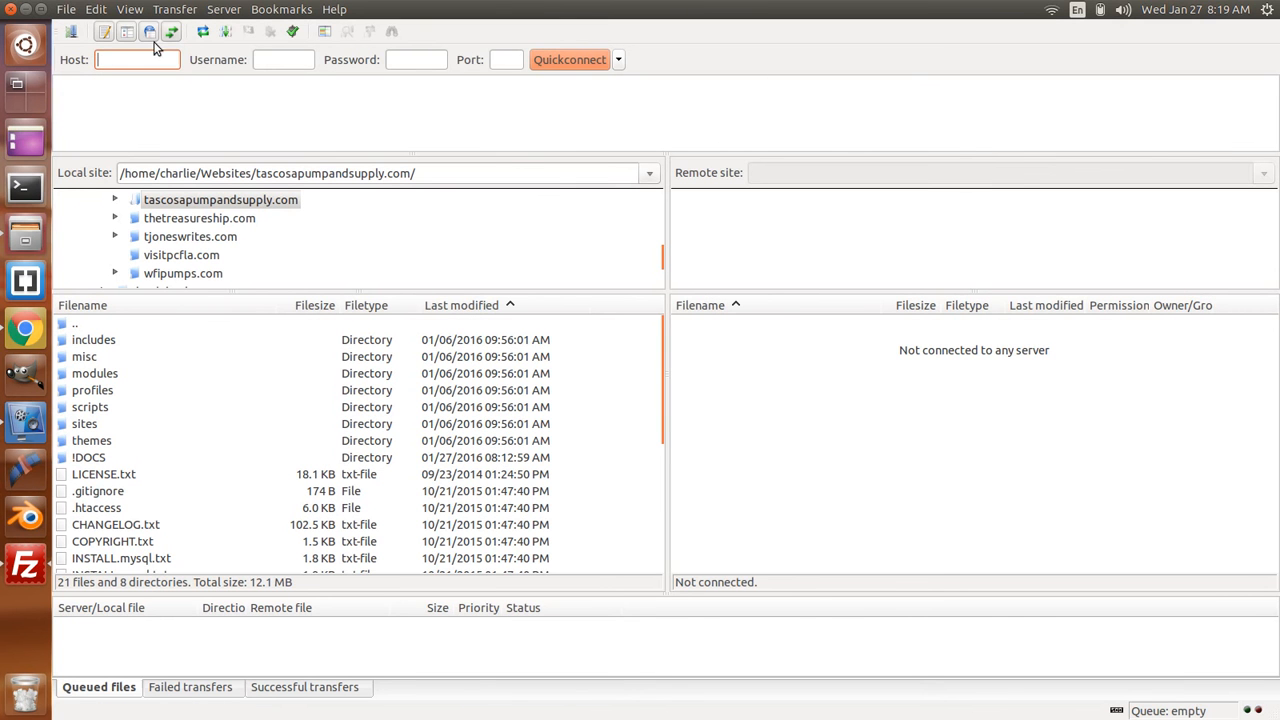
# - Connect FileZilla to the saved tascosapumpandsupply hosting site from the Site Manager
pyautogui.click(72, 32)
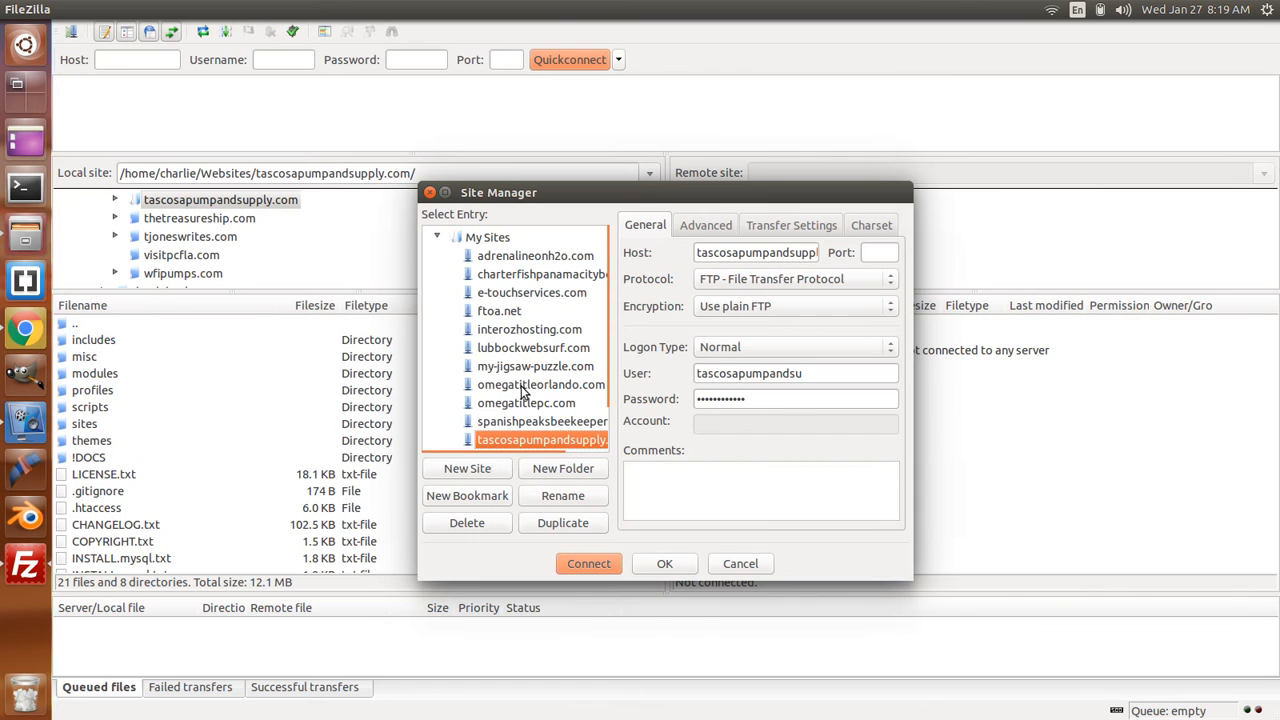
pyautogui.scroll(-2, 527, 387)
pyautogui.click(532, 412)
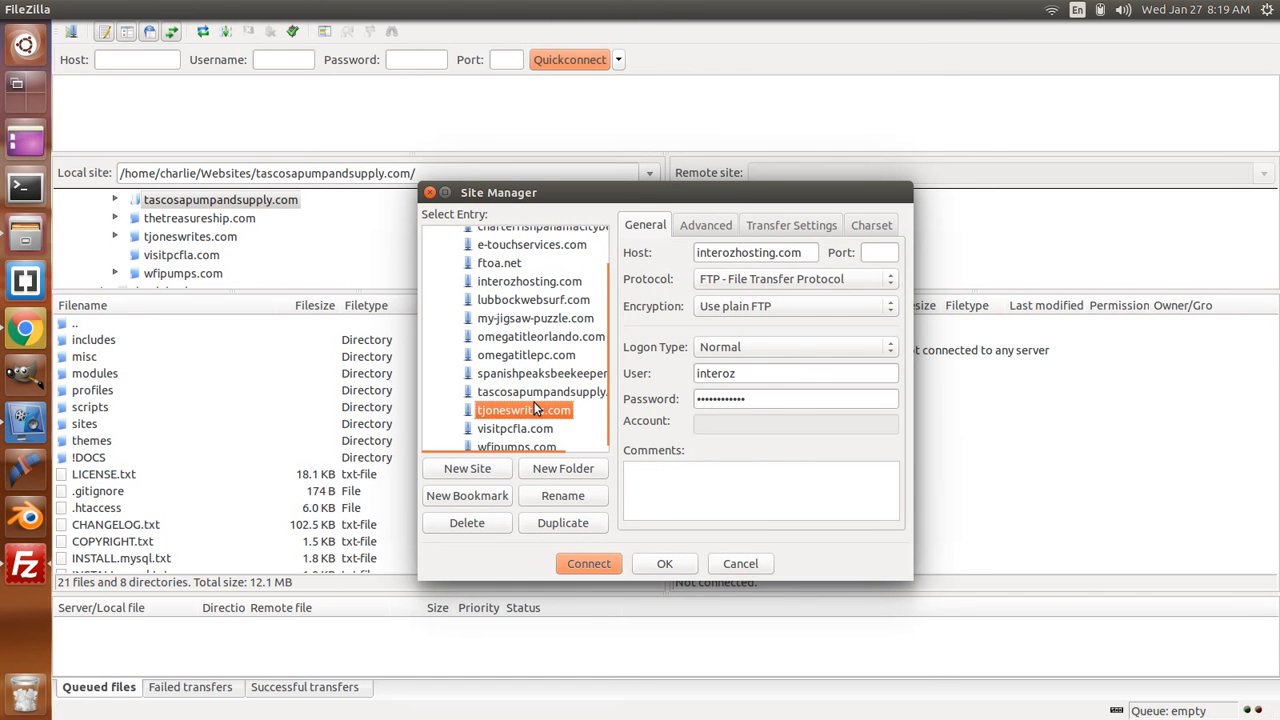
pyautogui.click(536, 393)
pyautogui.click(606, 564)
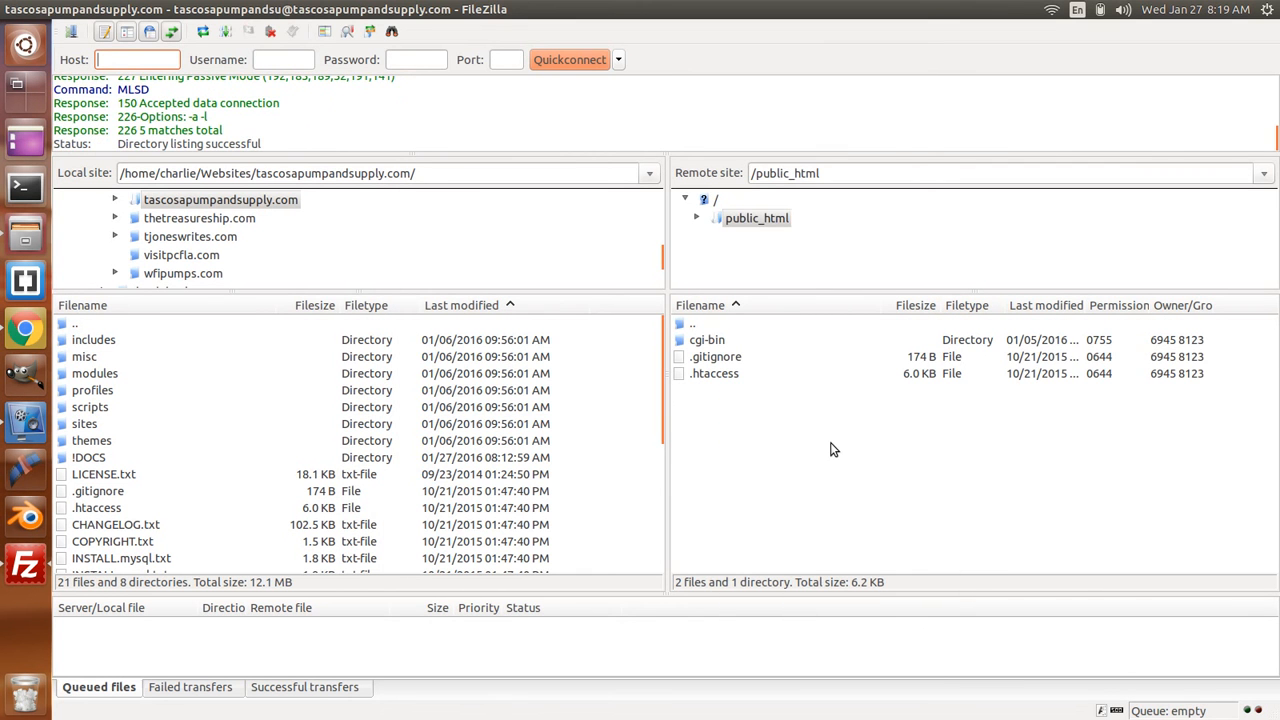
# - Delete .htaccess and .gitignore from the remote public_html folder, confirming with Yes
pyautogui.click(708, 358)
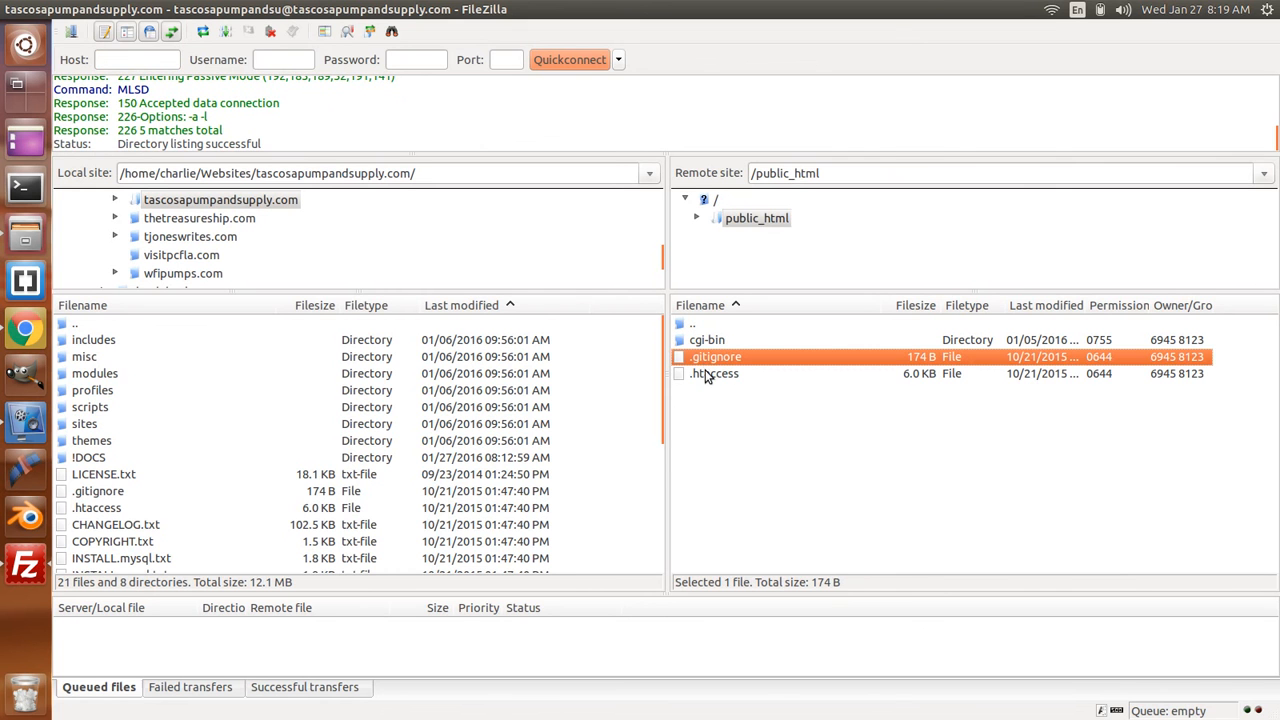
pyautogui.click(706, 374)
pyautogui.click(723, 438)
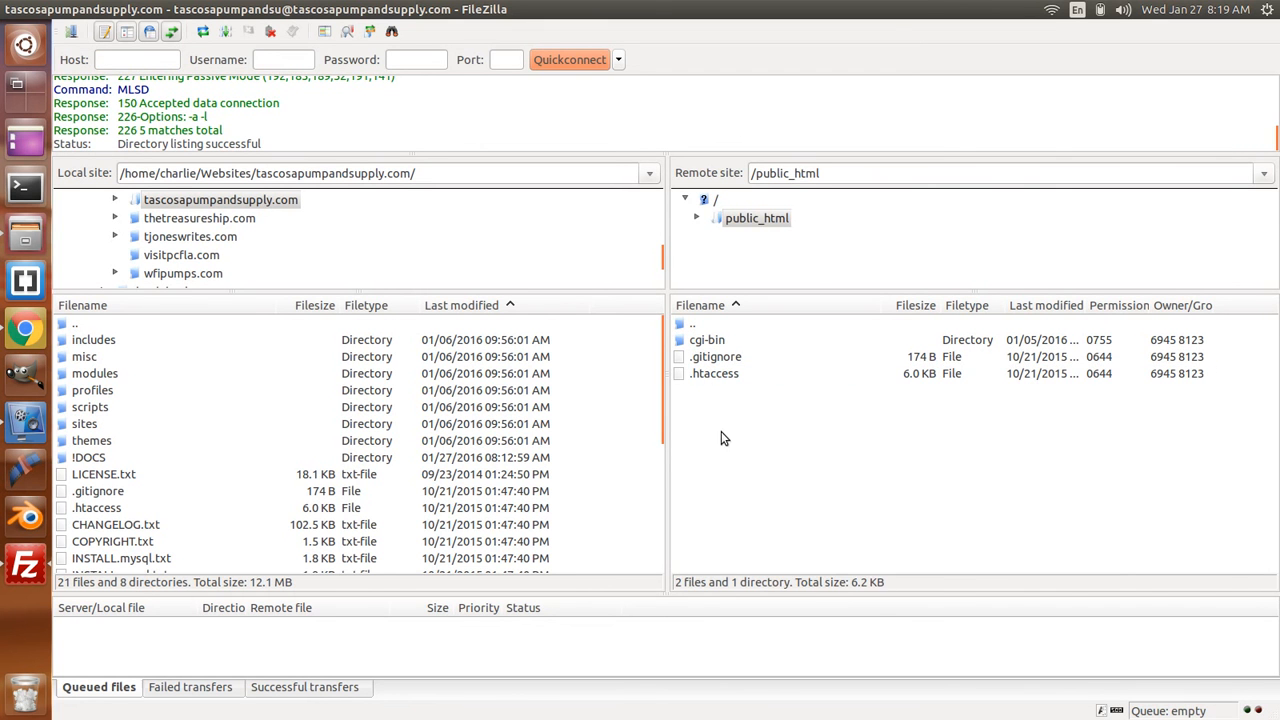
pyautogui.click(722, 374)
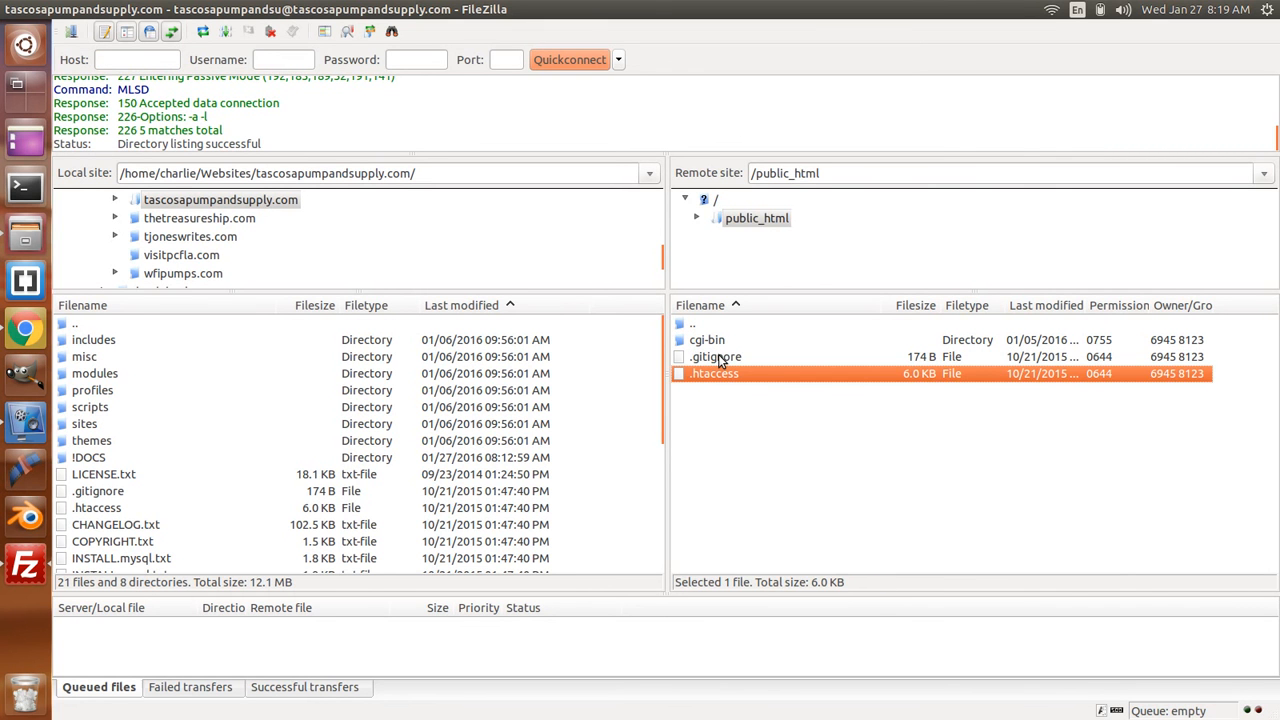
pyautogui.keyDown('ctrl'); pyautogui.click(720, 358); pyautogui.keyUp('ctrl')
pyautogui.rightClick(720, 358)
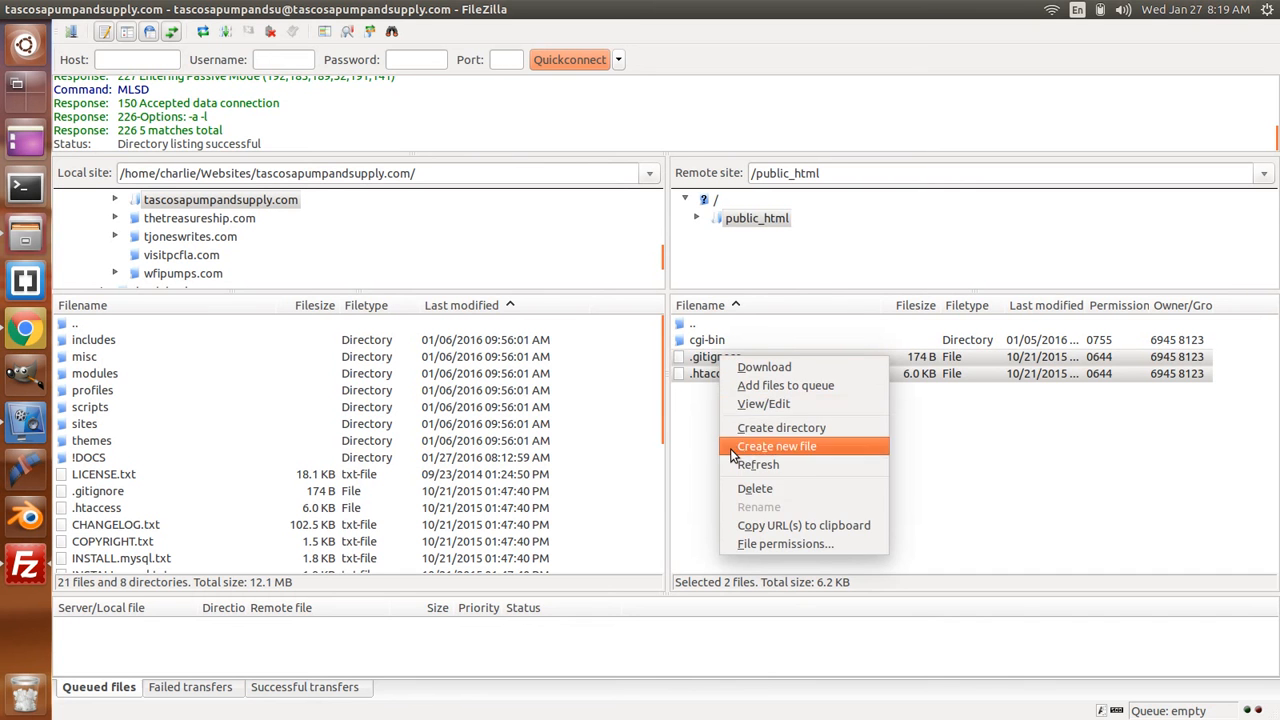
pyautogui.click(752, 492)
pyautogui.click(751, 421)
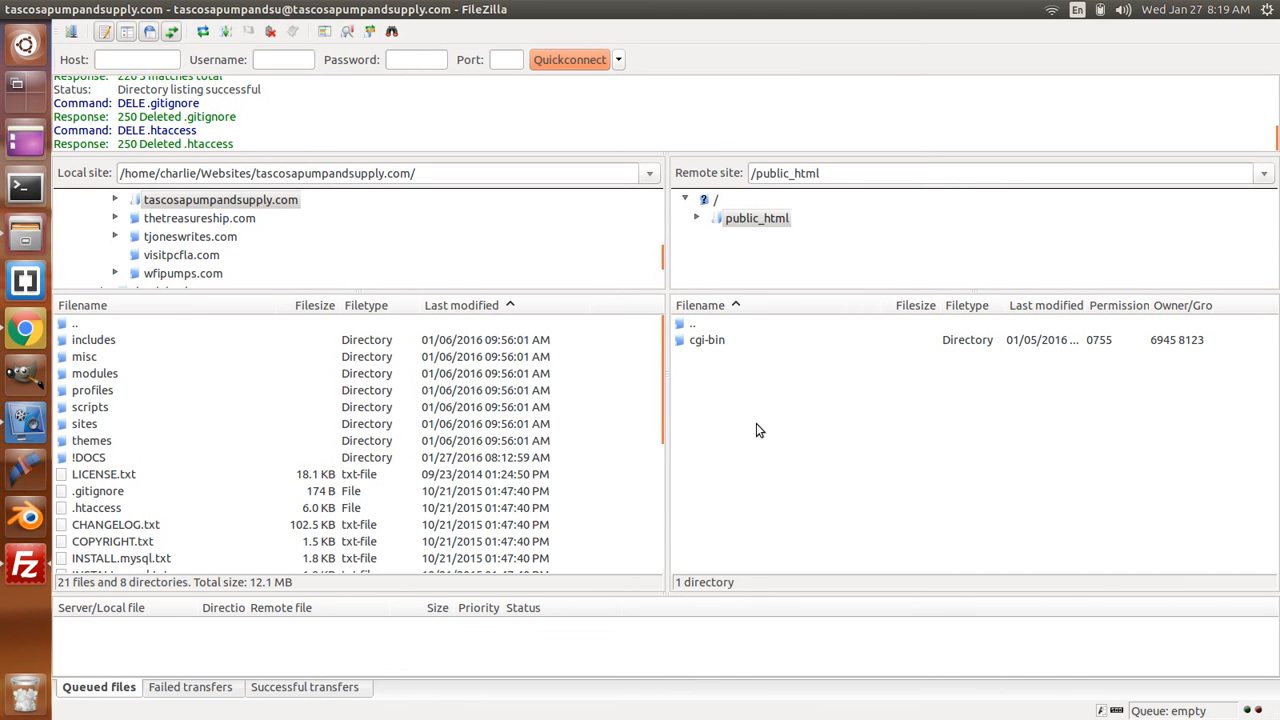
pyautogui.scroll(-5, 325, 418)
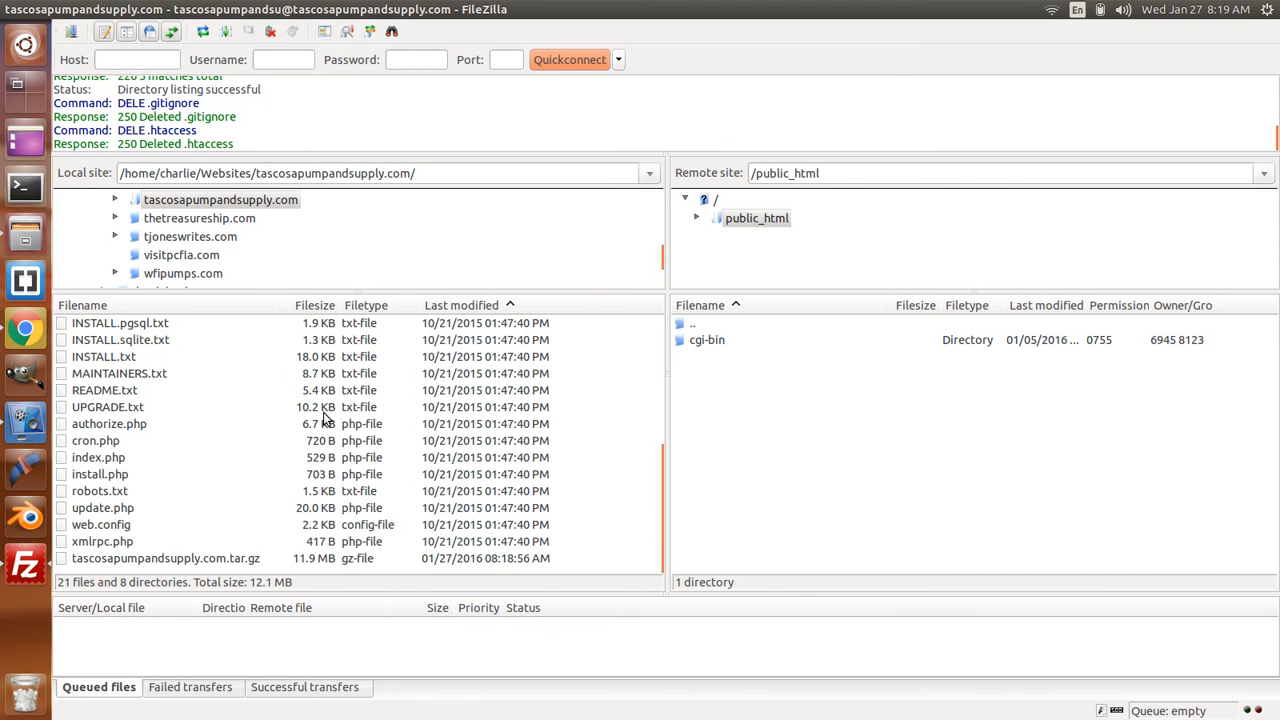
# - Drag the local tascosapumpandsupply.com.tar.gz into remote public_html and confirm the 11.9 MB upload finished
pyautogui.click(177, 558)
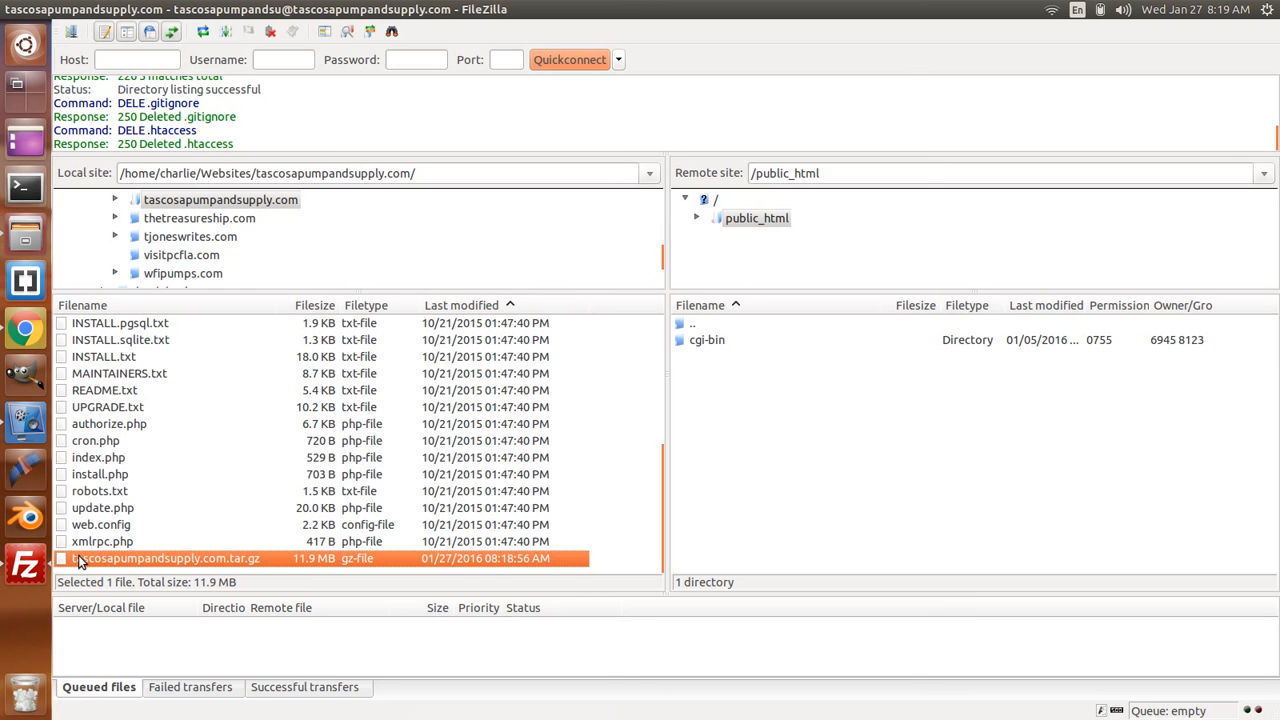
pyautogui.moveTo(86, 560); pyautogui.dragTo(734, 428)
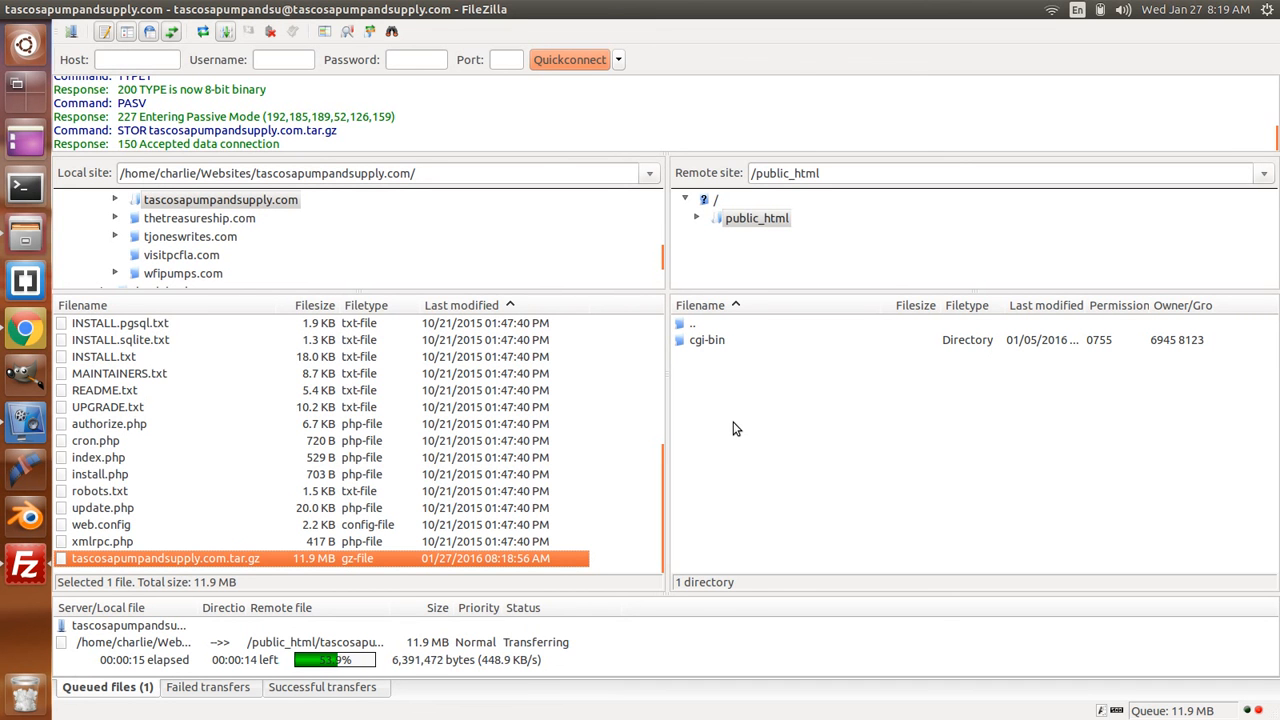
pyautogui.scroll(5, 500, 455)
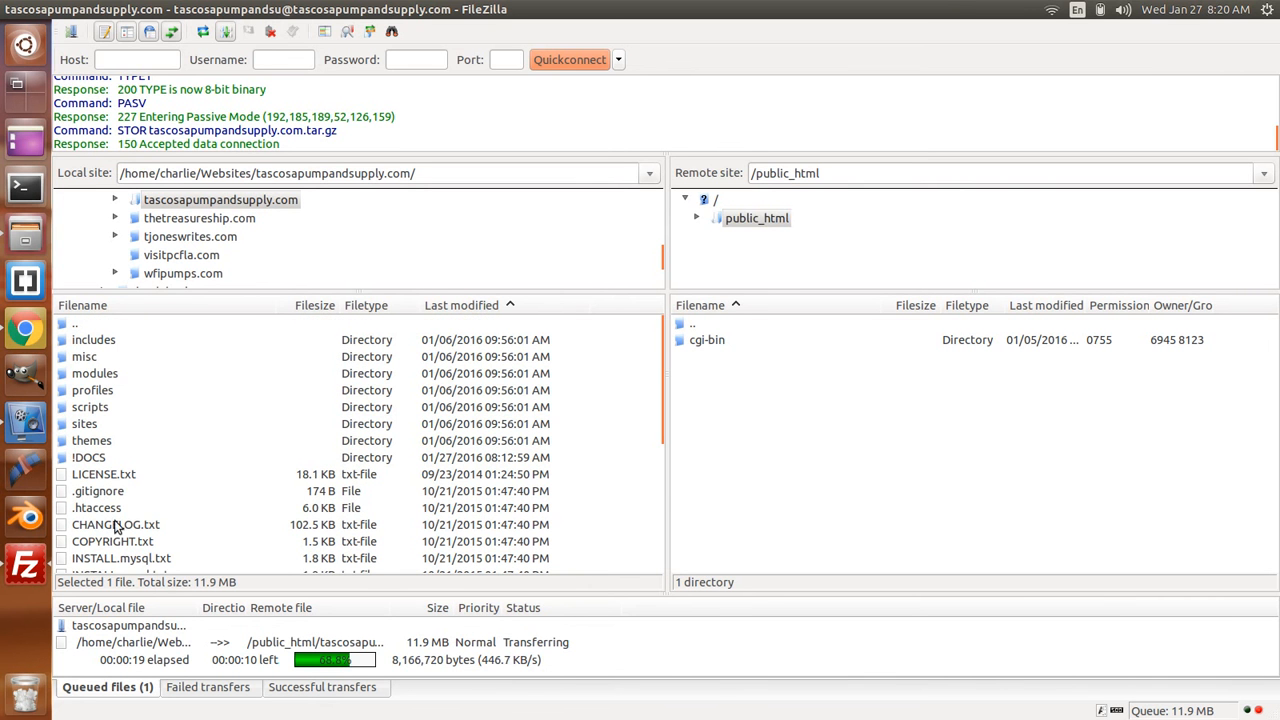
pyautogui.scroll(-1, 108, 368)
pyautogui.scroll(1, 121, 352)
pyautogui.scroll(-5, 320, 400)
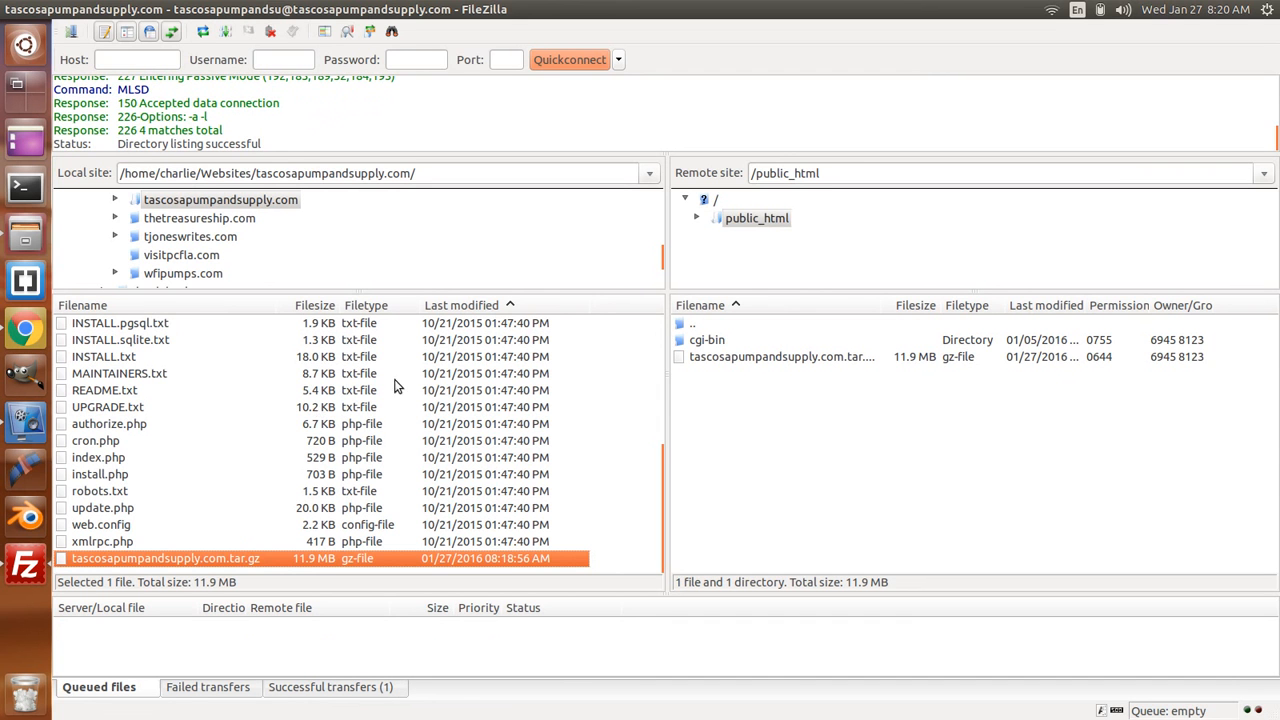
pyautogui.click(820, 413)
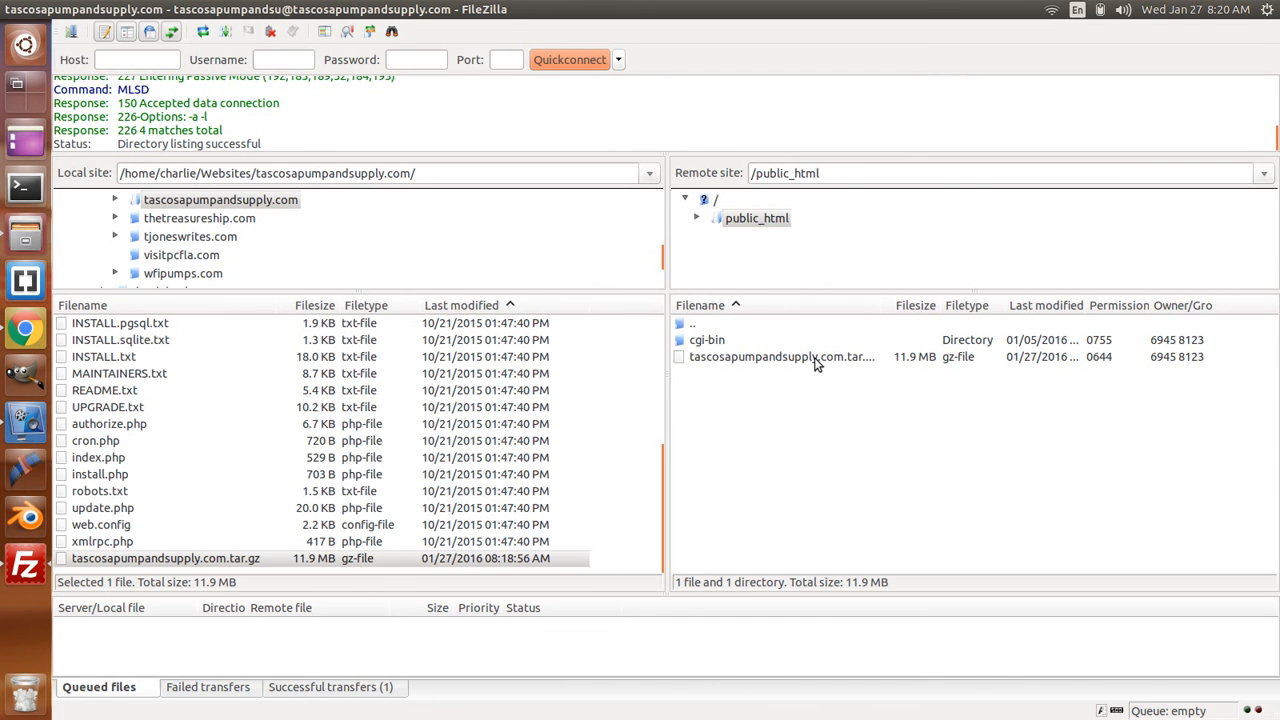
pyautogui.click(796, 362)
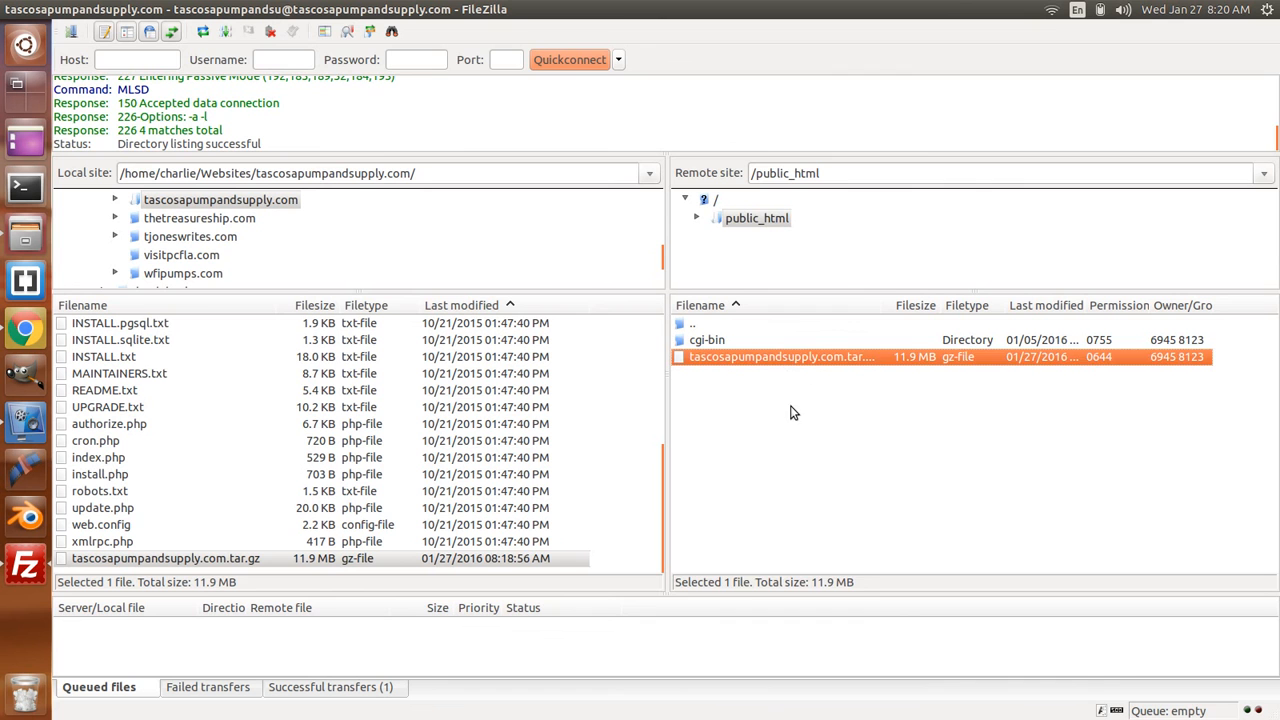
pyautogui.click(795, 405)
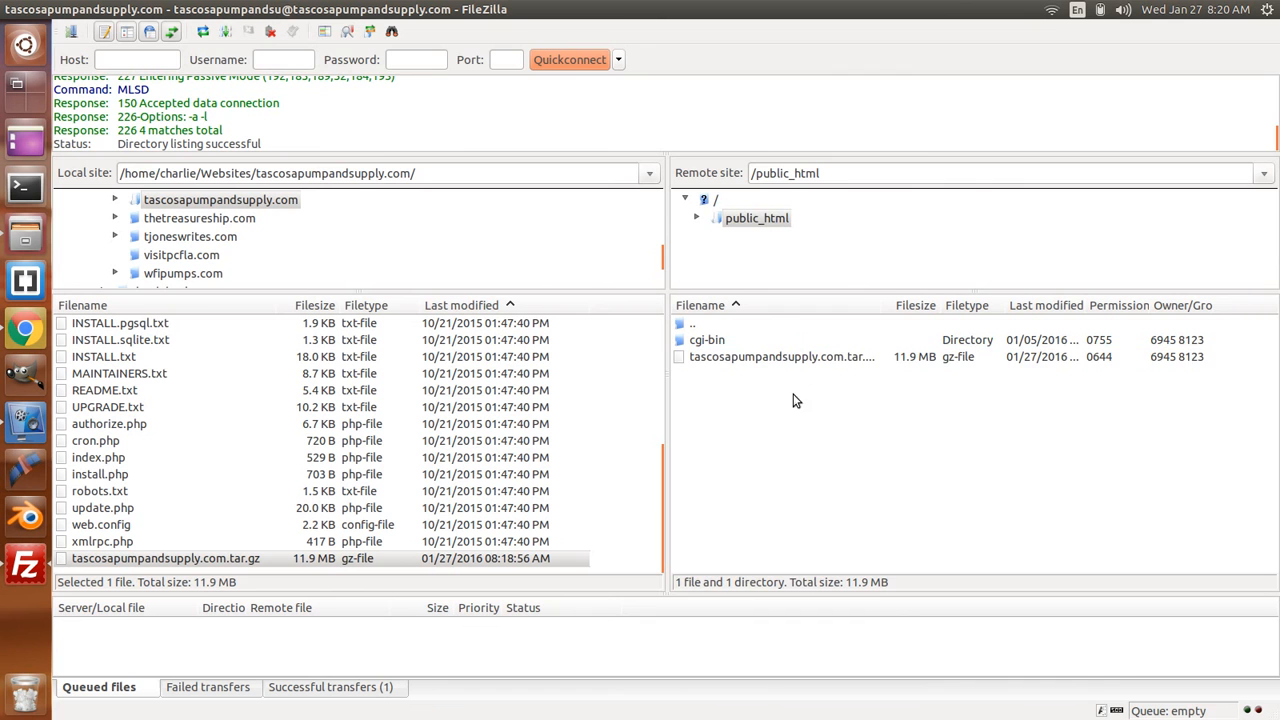
pyautogui.click(850, 364)
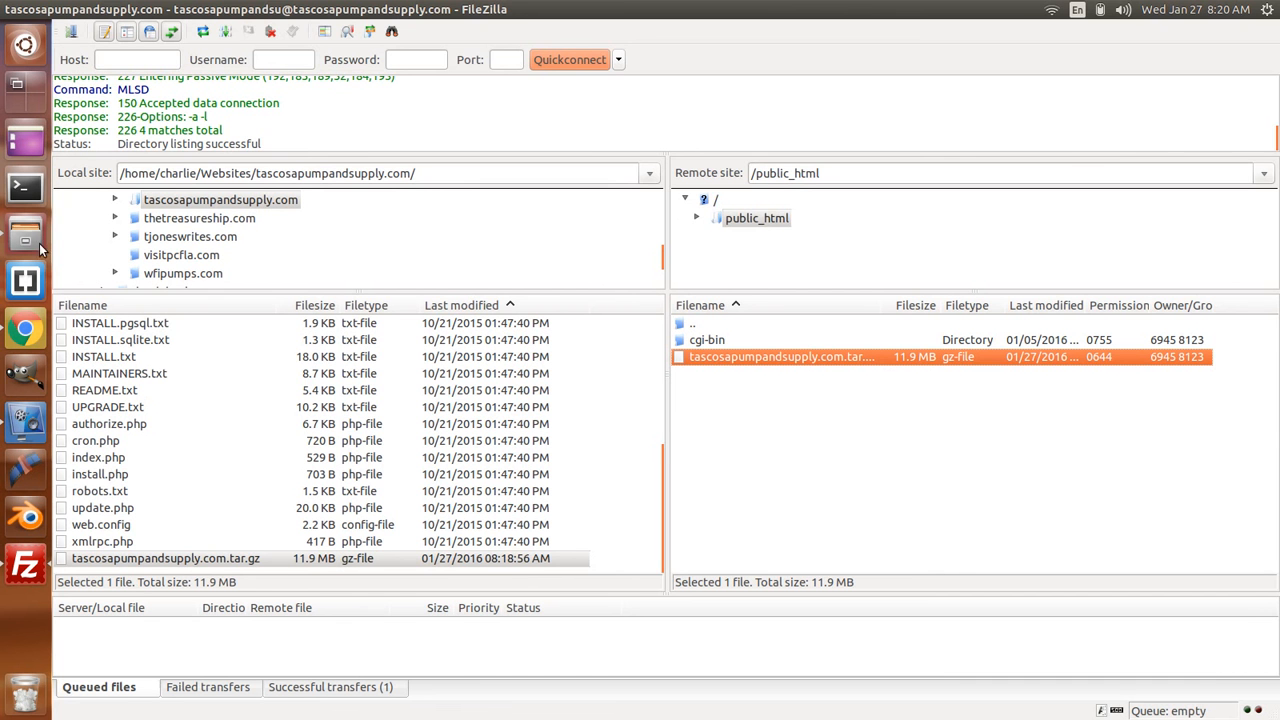
# - Return to cPanel home and open File Manager at the Web Root (public_html)
pyautogui.click(27, 330)
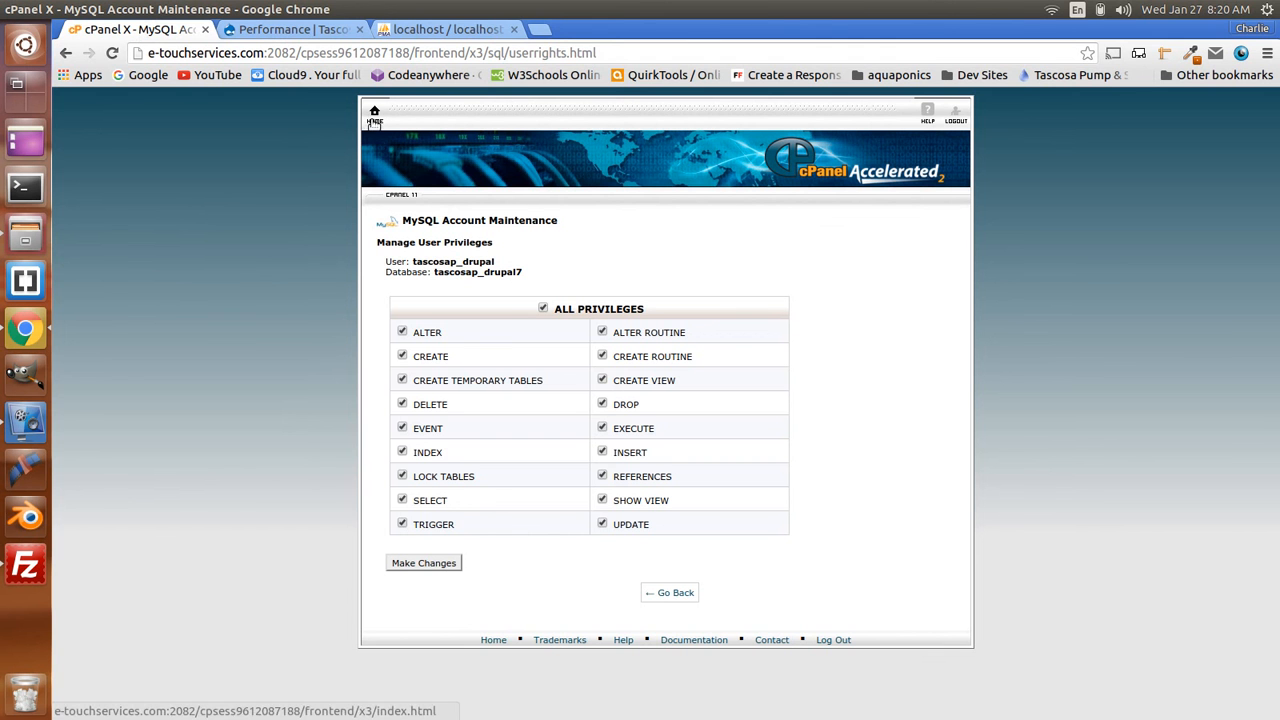
pyautogui.click(373, 115)
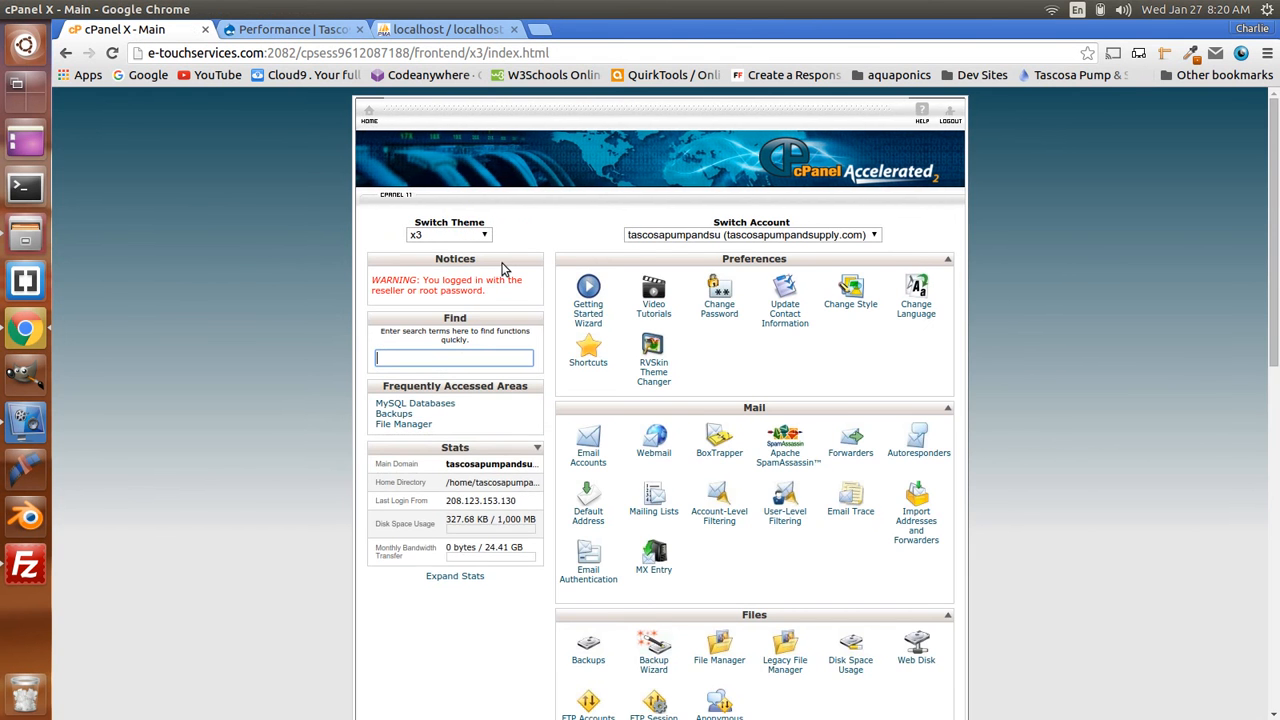
pyautogui.scroll(-8, 657, 377)
pyautogui.scroll(4, 657, 377)
pyautogui.scroll(-7, 657, 377)
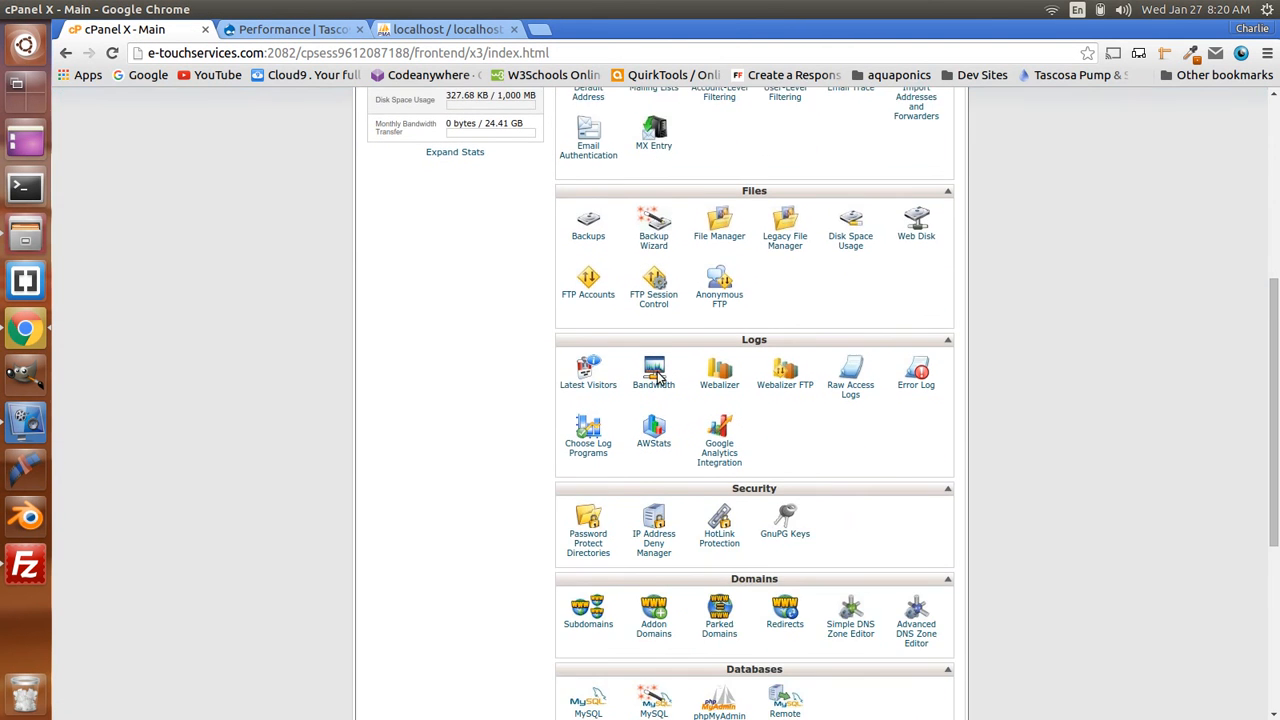
pyautogui.scroll(3, 657, 377)
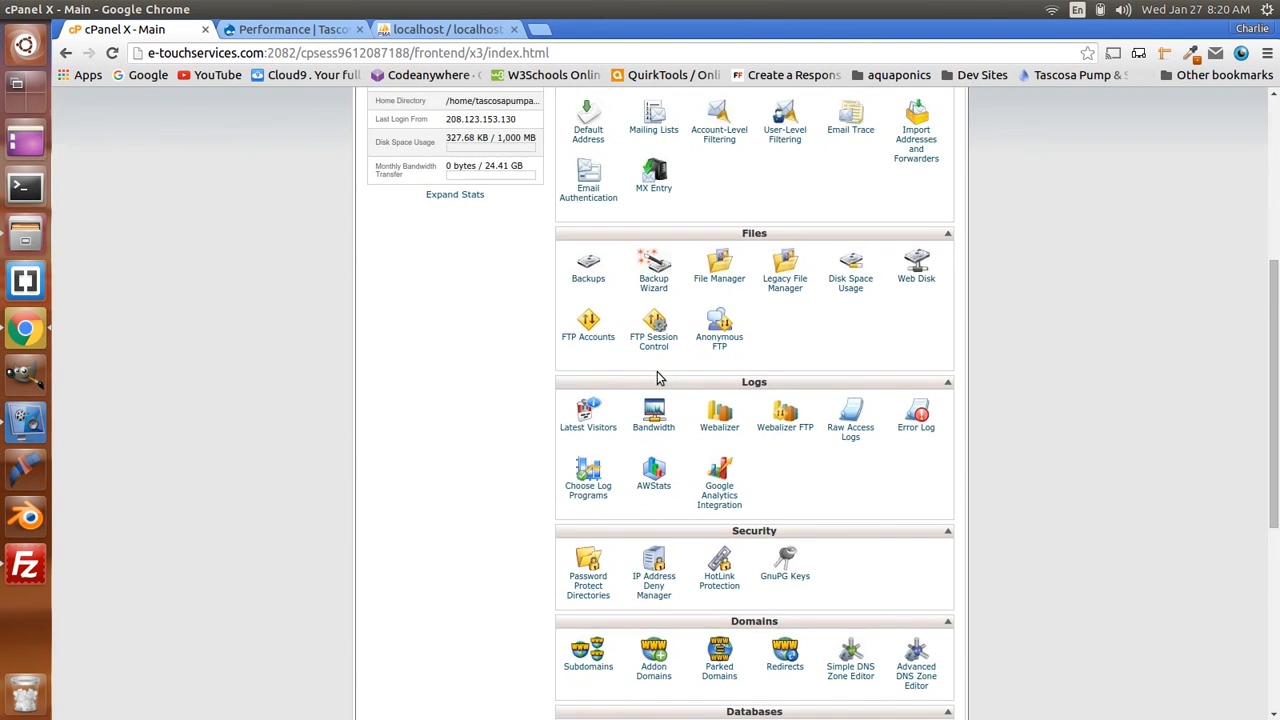
pyautogui.click(726, 276)
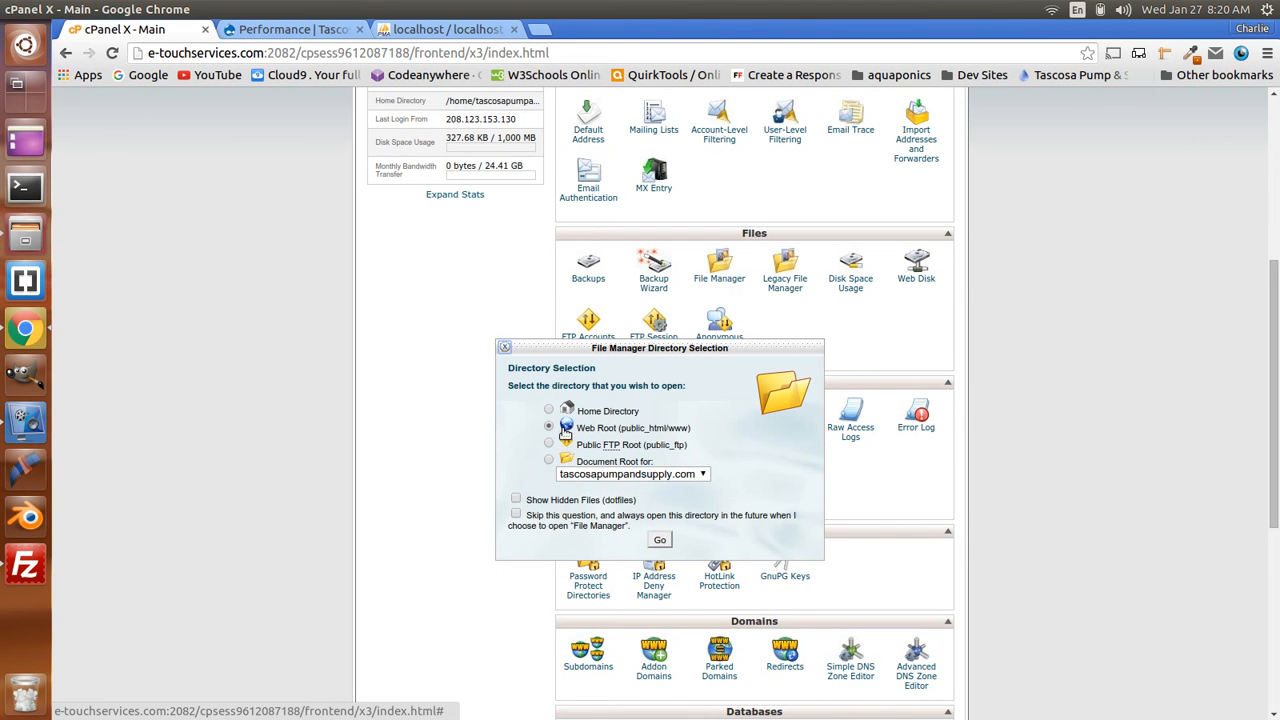
pyautogui.click(660, 541)
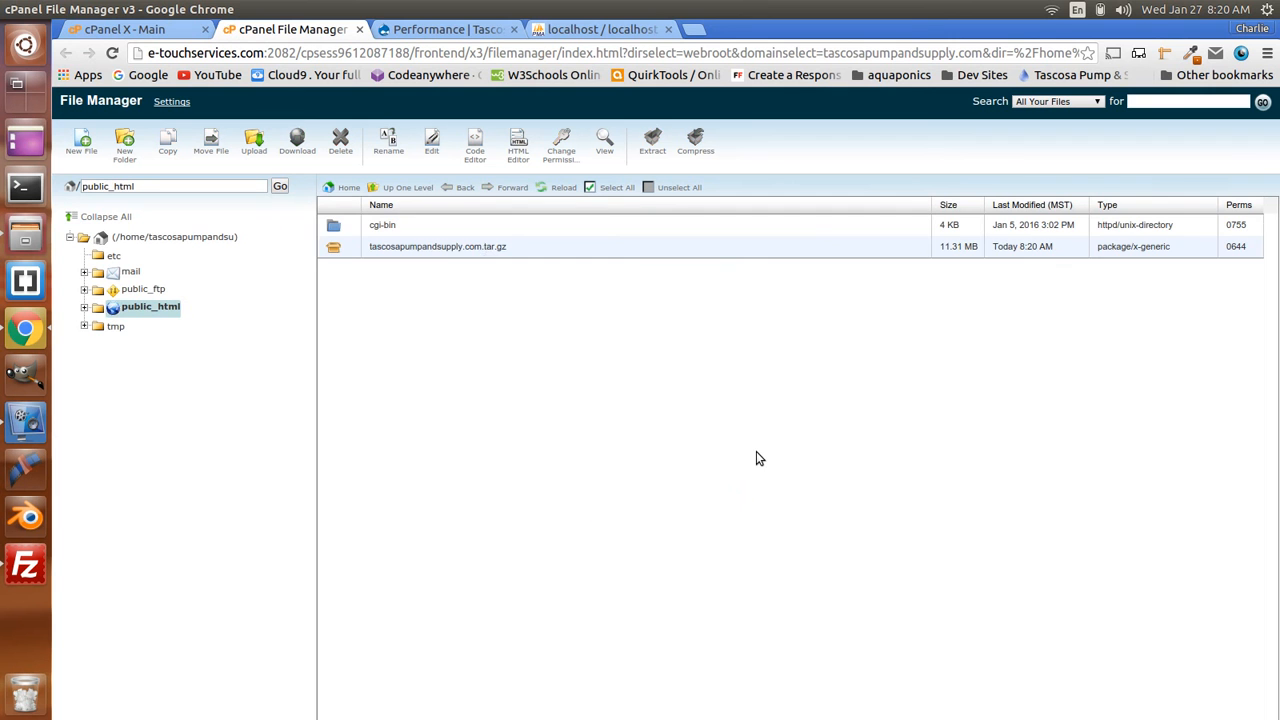
# - Extract tascosapumpandsupply.com.tar.gz into /public_html and dismiss the extraction results
pyautogui.click(336, 252)
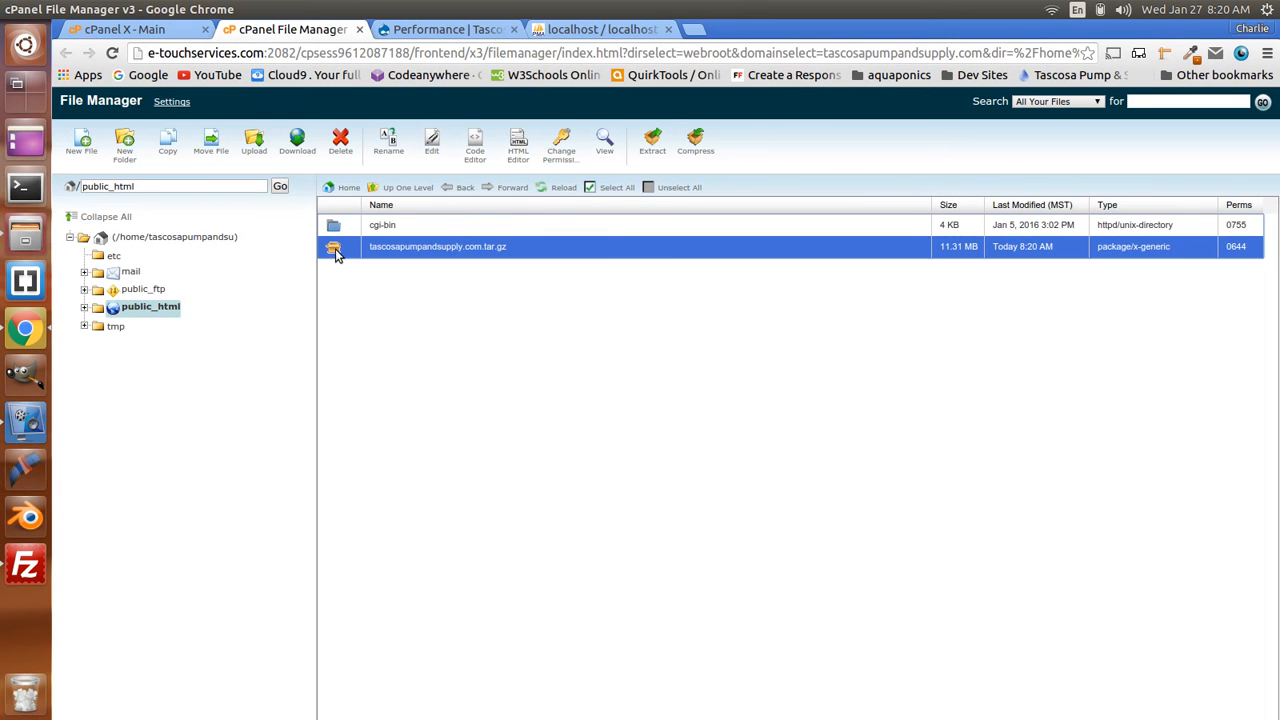
pyautogui.rightClick(332, 250)
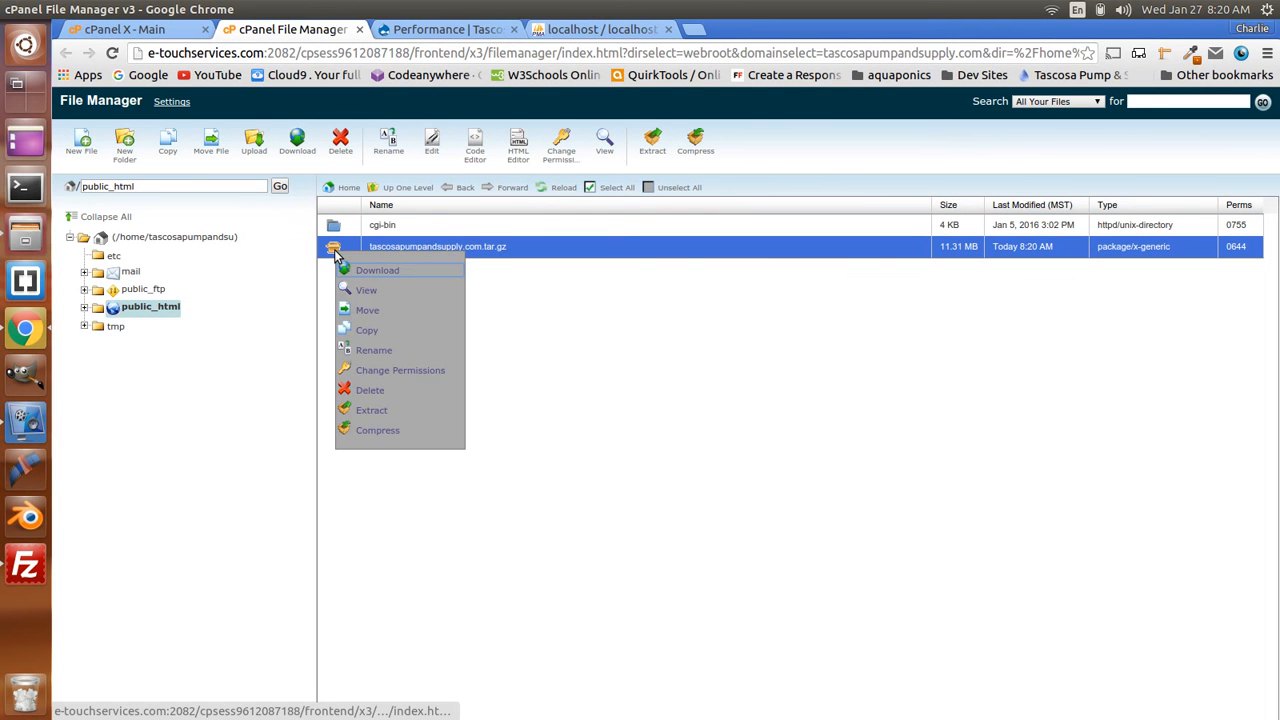
pyautogui.click(385, 412)
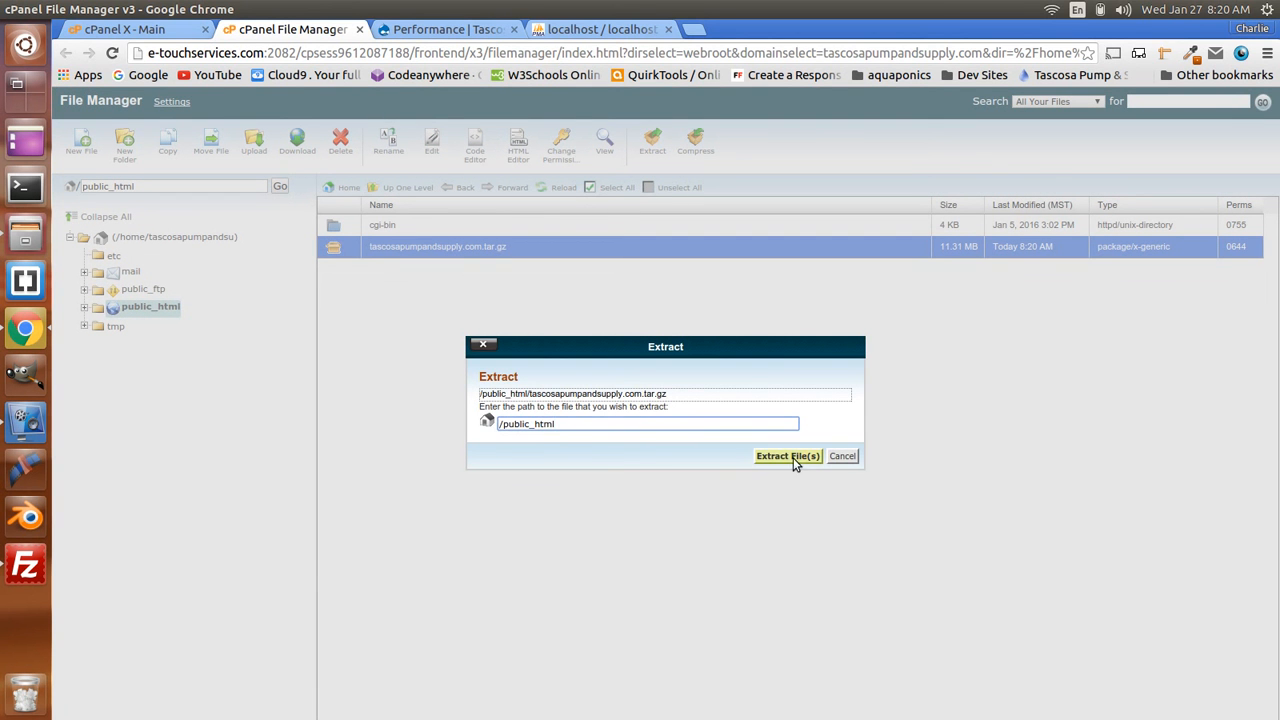
pyautogui.click(788, 456)
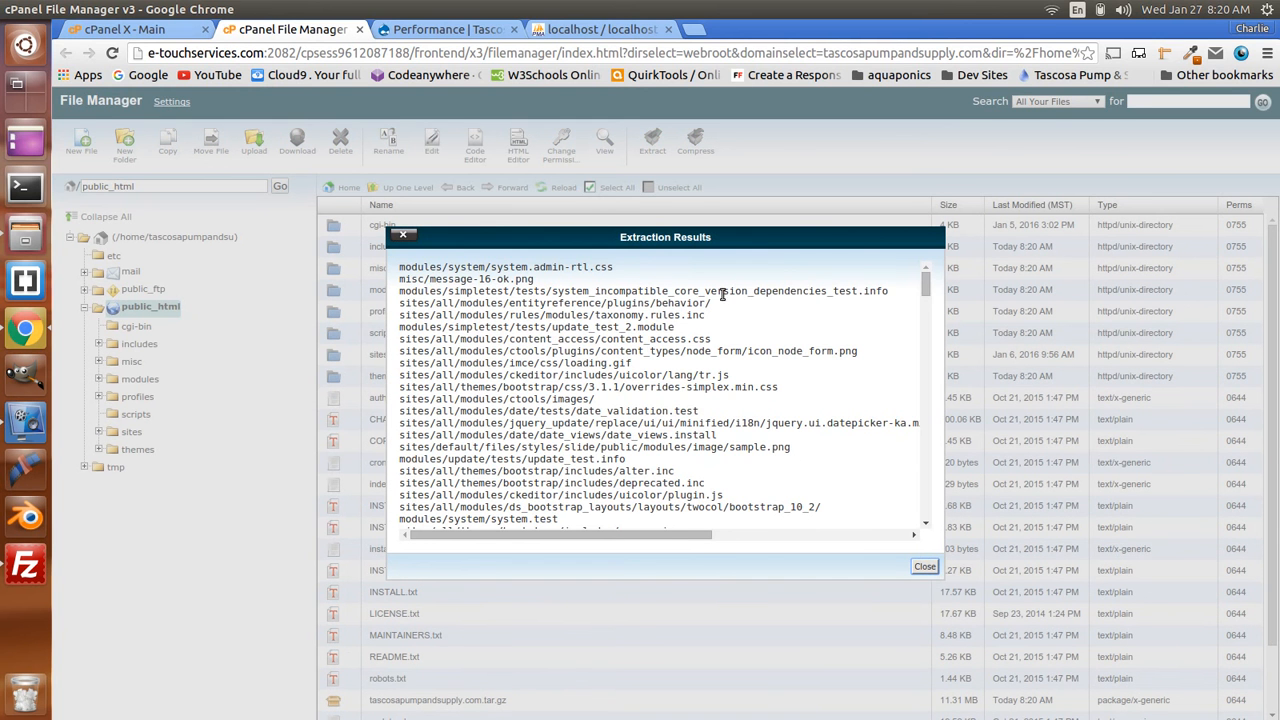
pyautogui.scroll(-4, 800, 390)
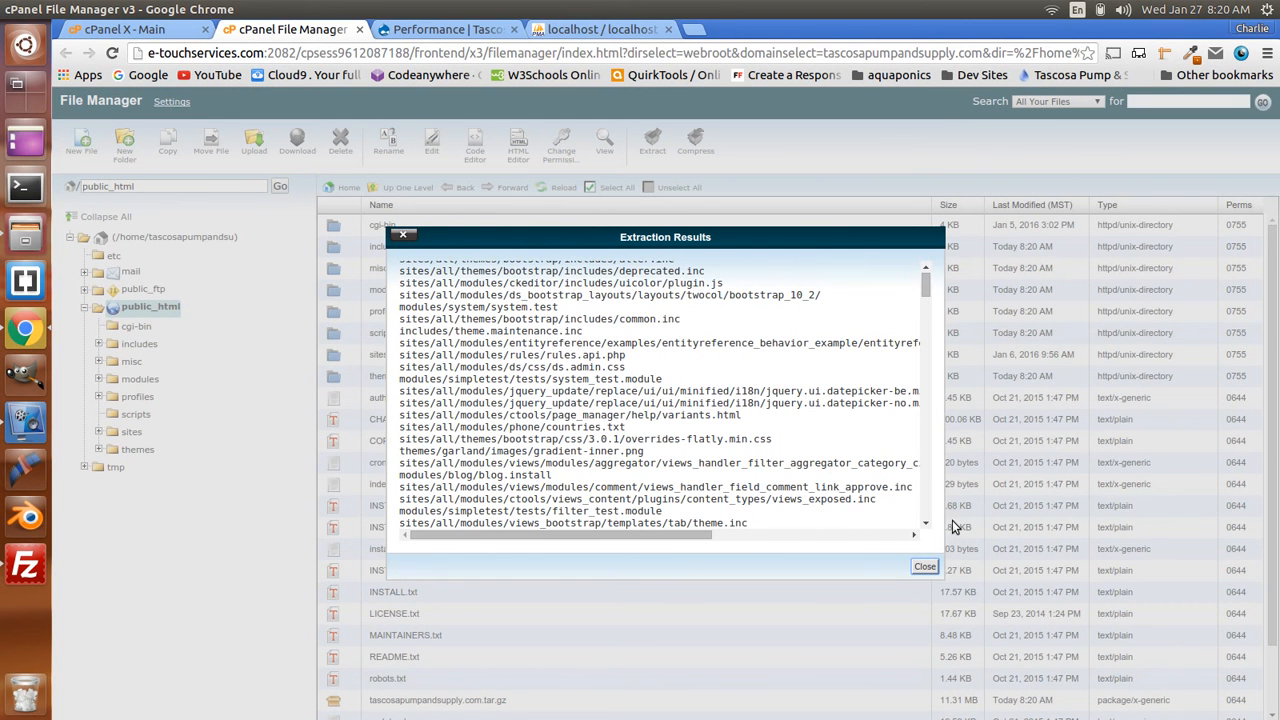
pyautogui.click(925, 567)
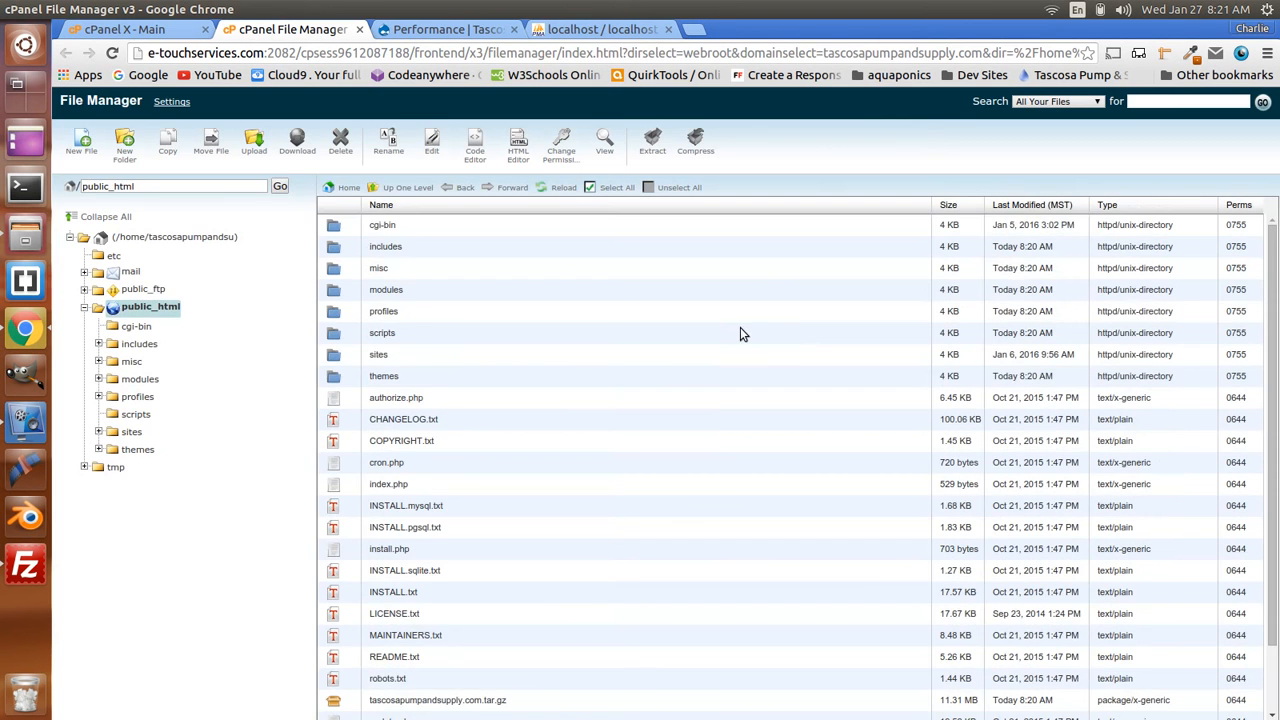
# - Delete the tascosapumpandsupply.com.tar.gz archive from public_html
pyautogui.scroll(-1, 740, 330)
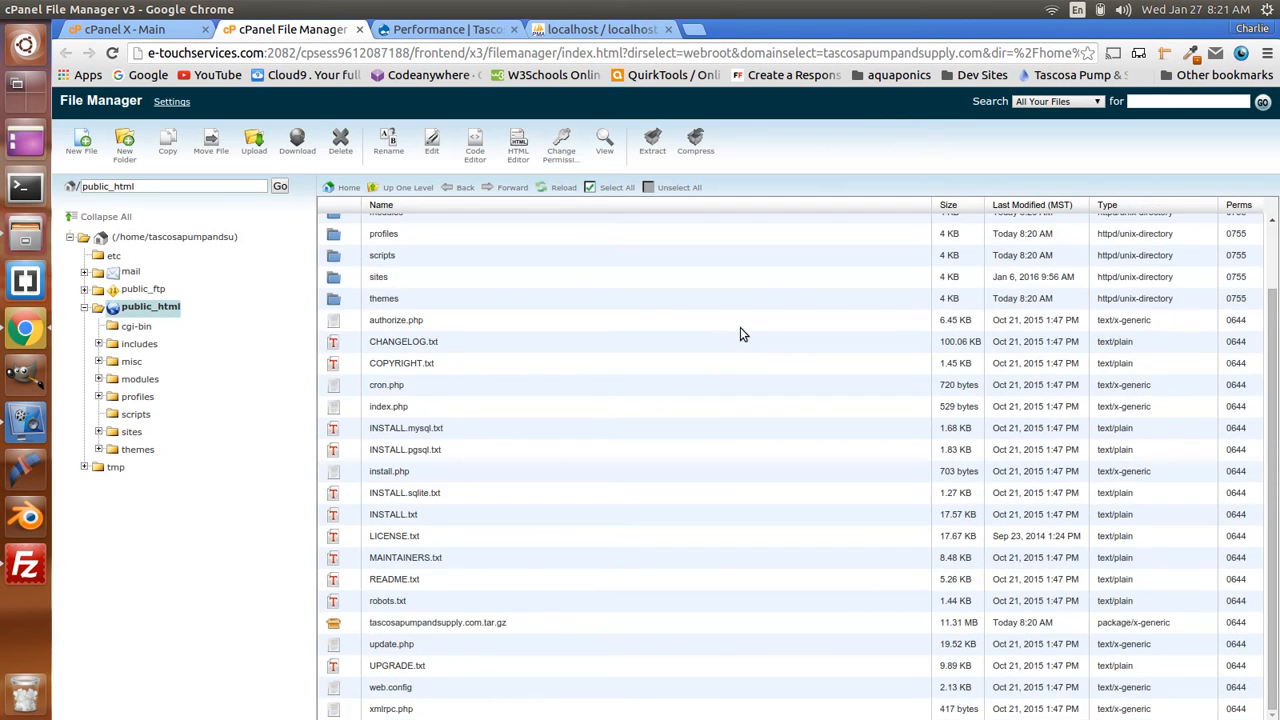
pyautogui.click(336, 628)
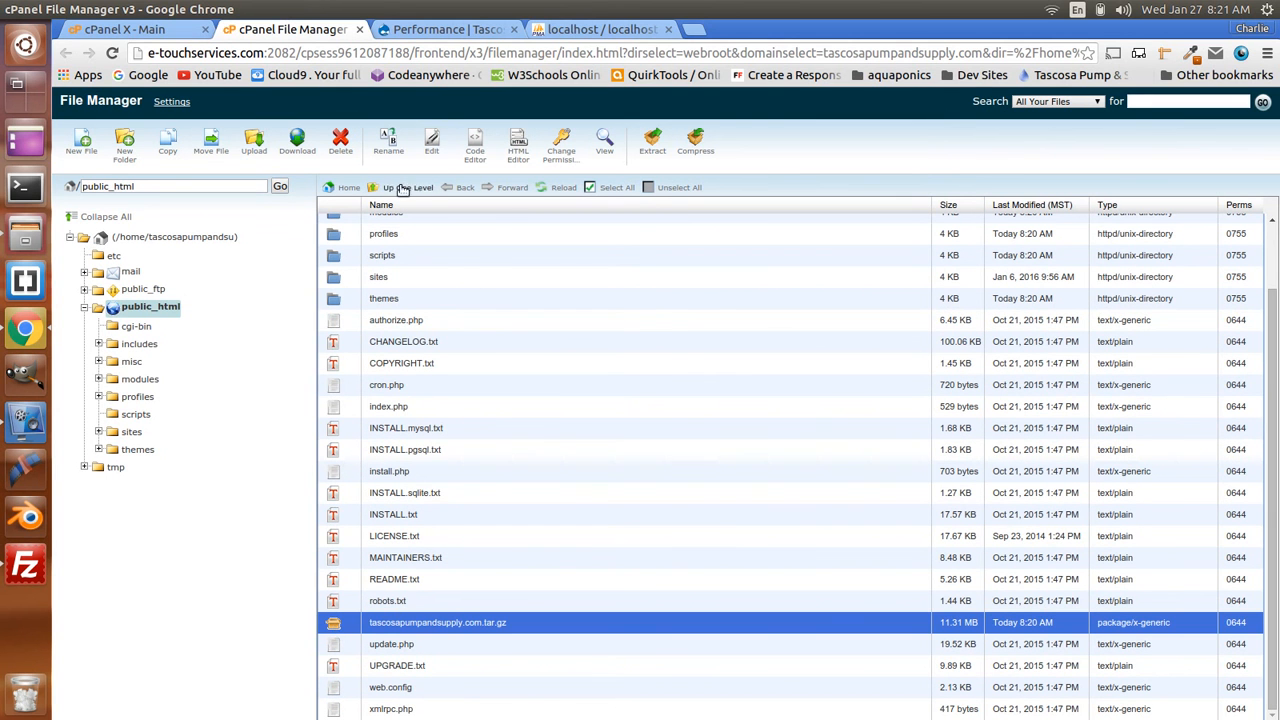
pyautogui.click(340, 142)
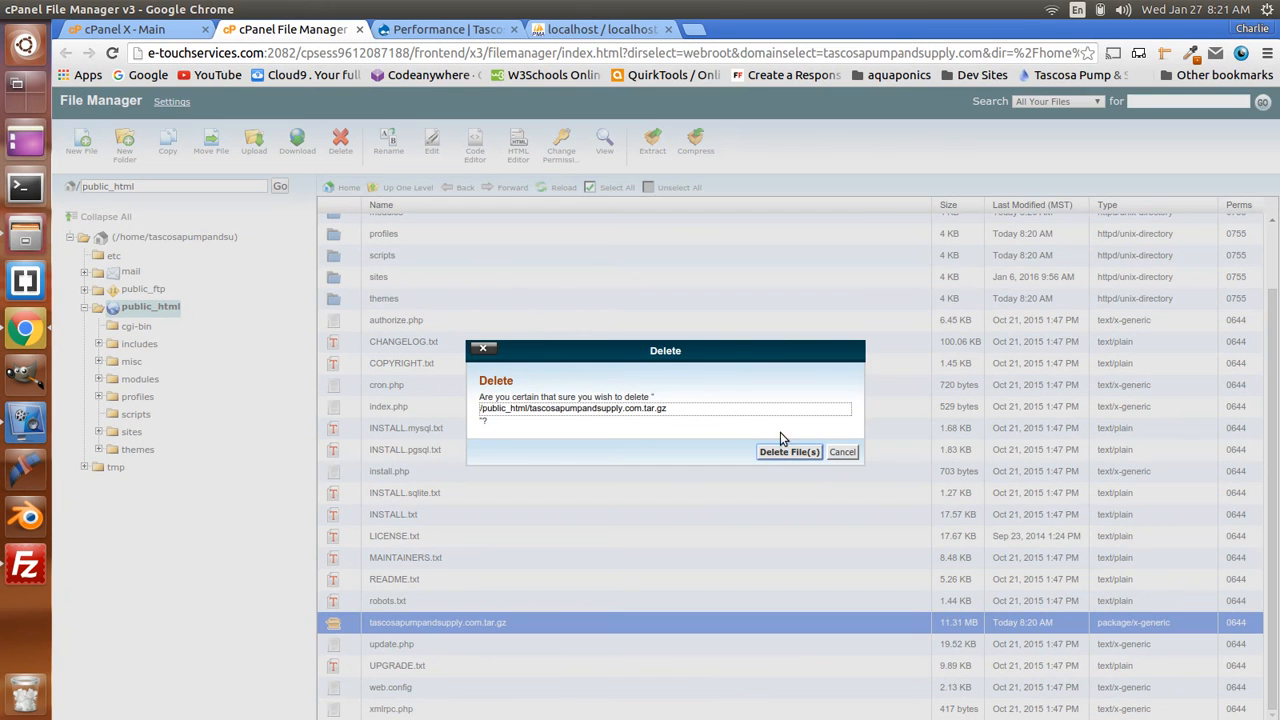
pyautogui.click(793, 453)
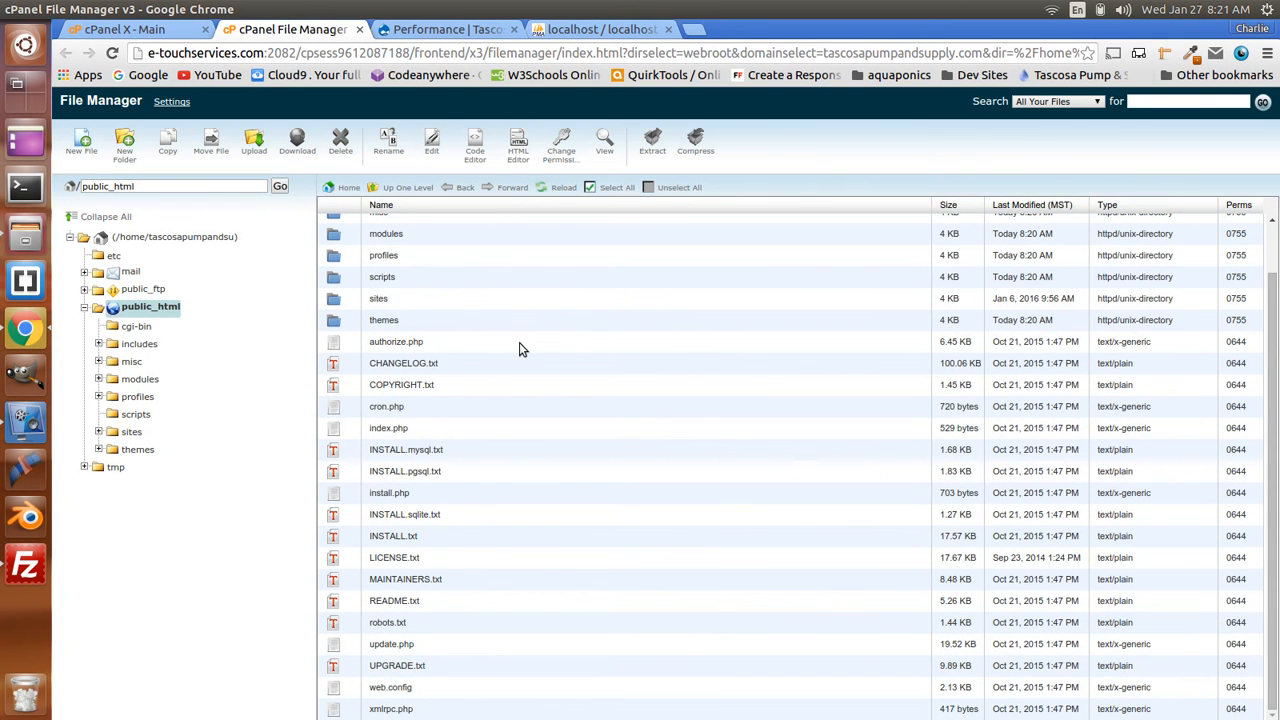
pyautogui.scroll(1, 519, 349)
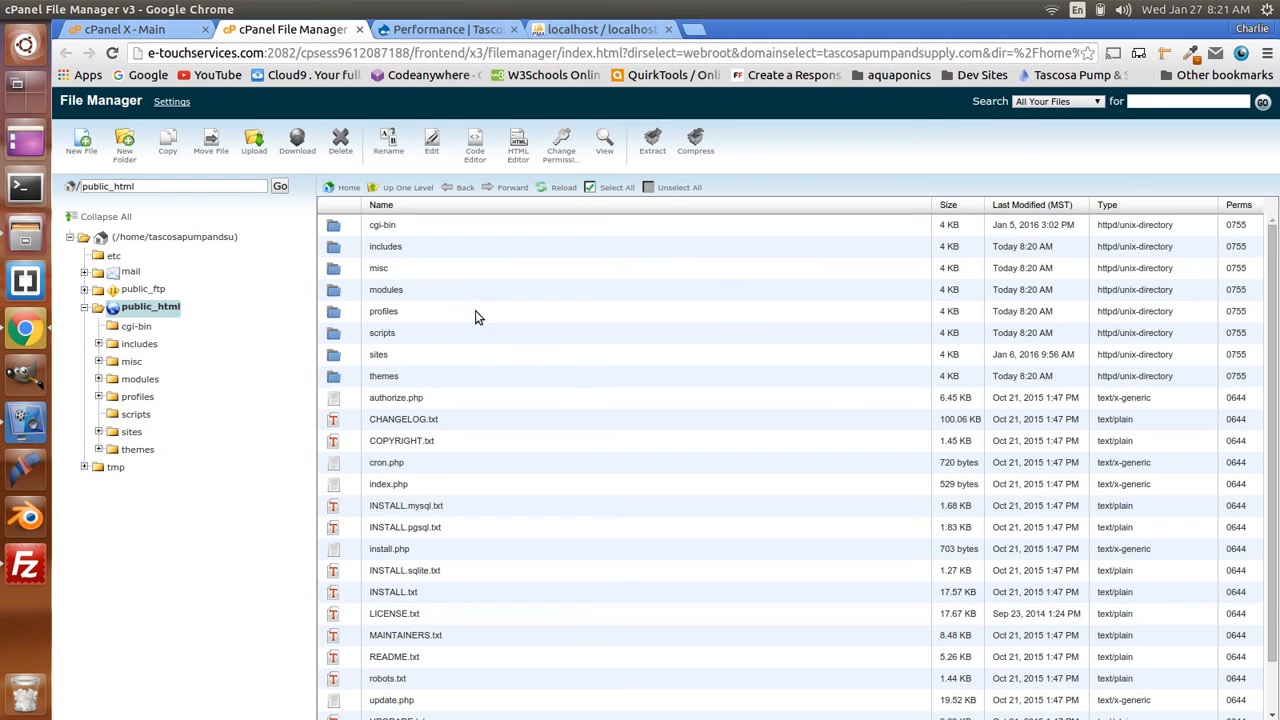
# - Open public_html/sites/default and select settings.php
pyautogui.click(333, 362)
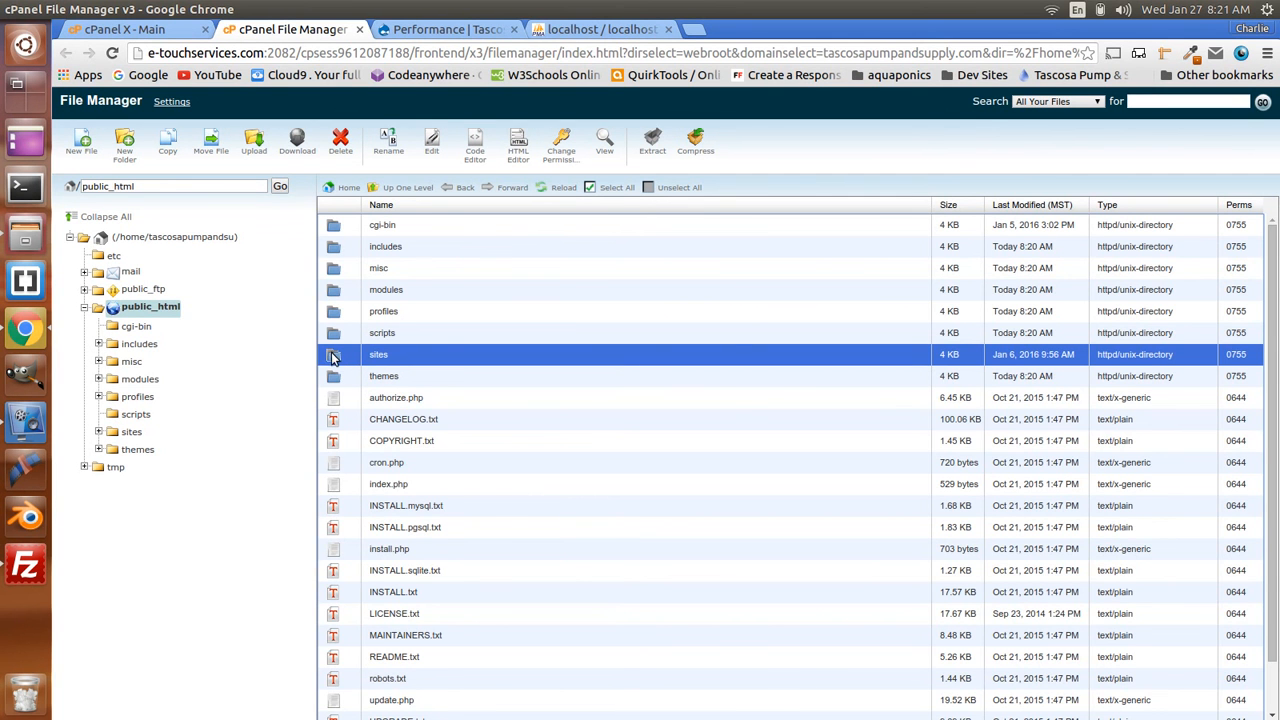
pyautogui.doubleClick(335, 356)
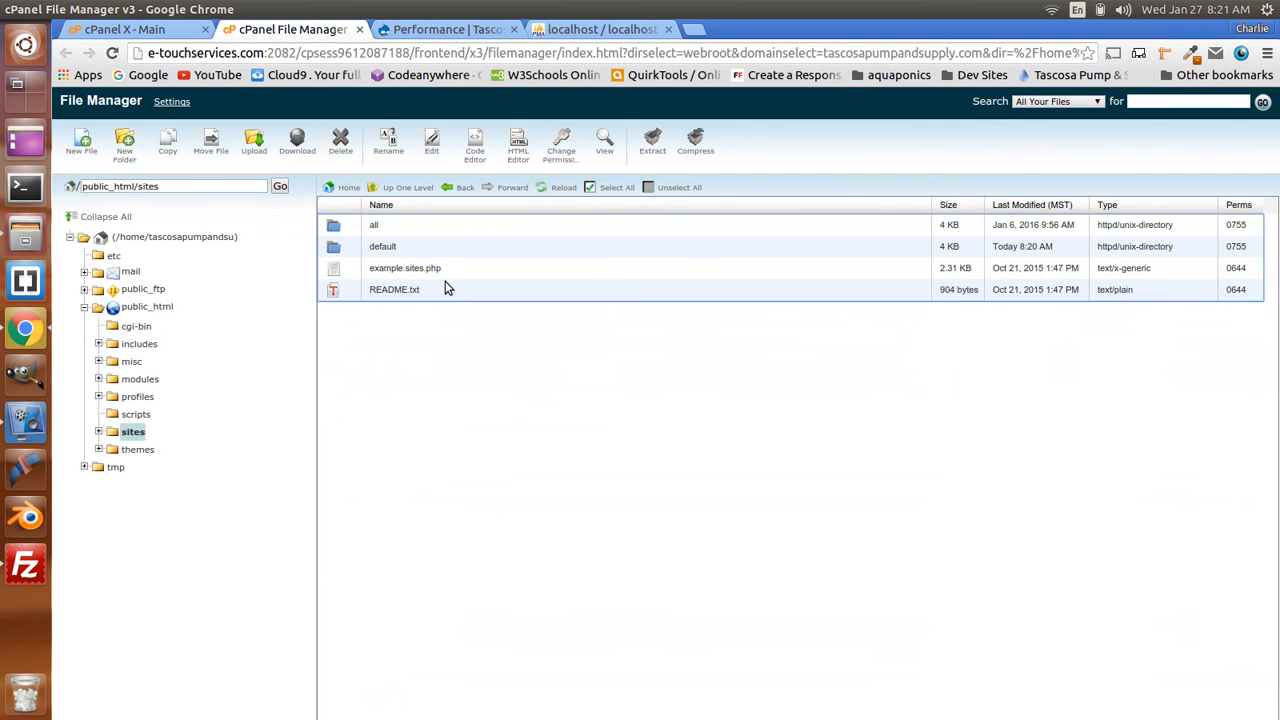
pyautogui.doubleClick(335, 249)
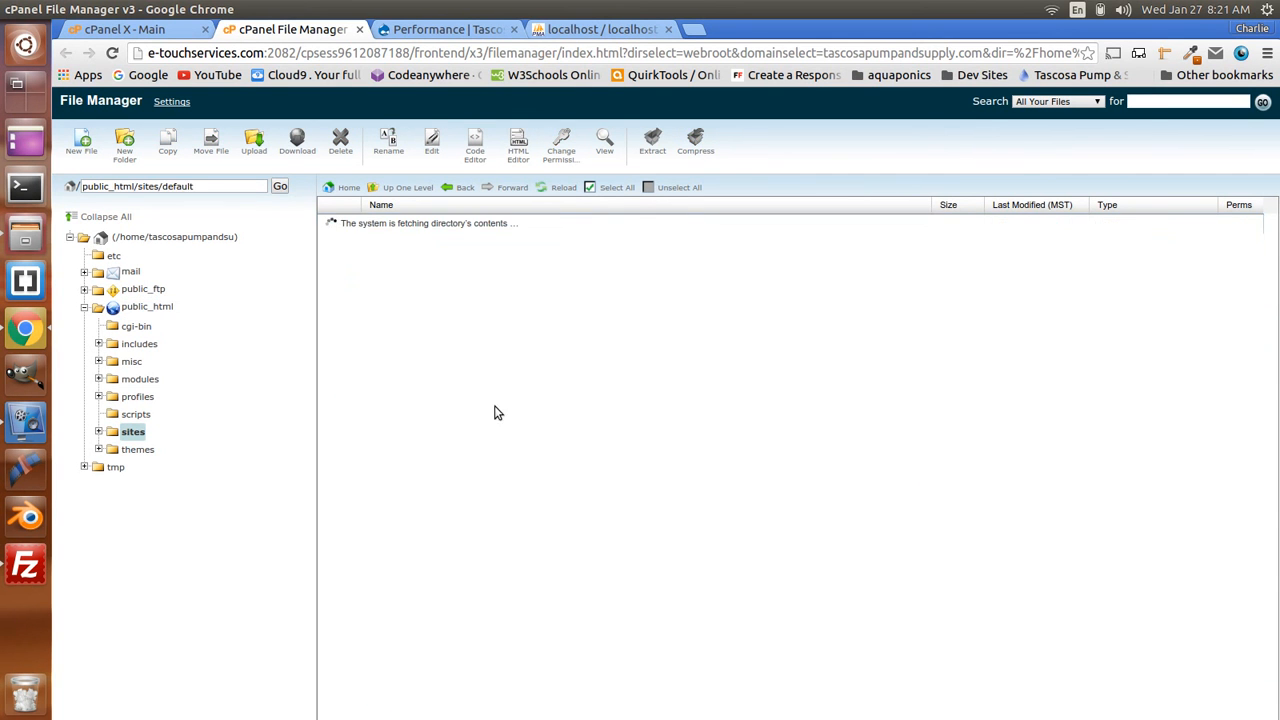
pyautogui.click(341, 275)
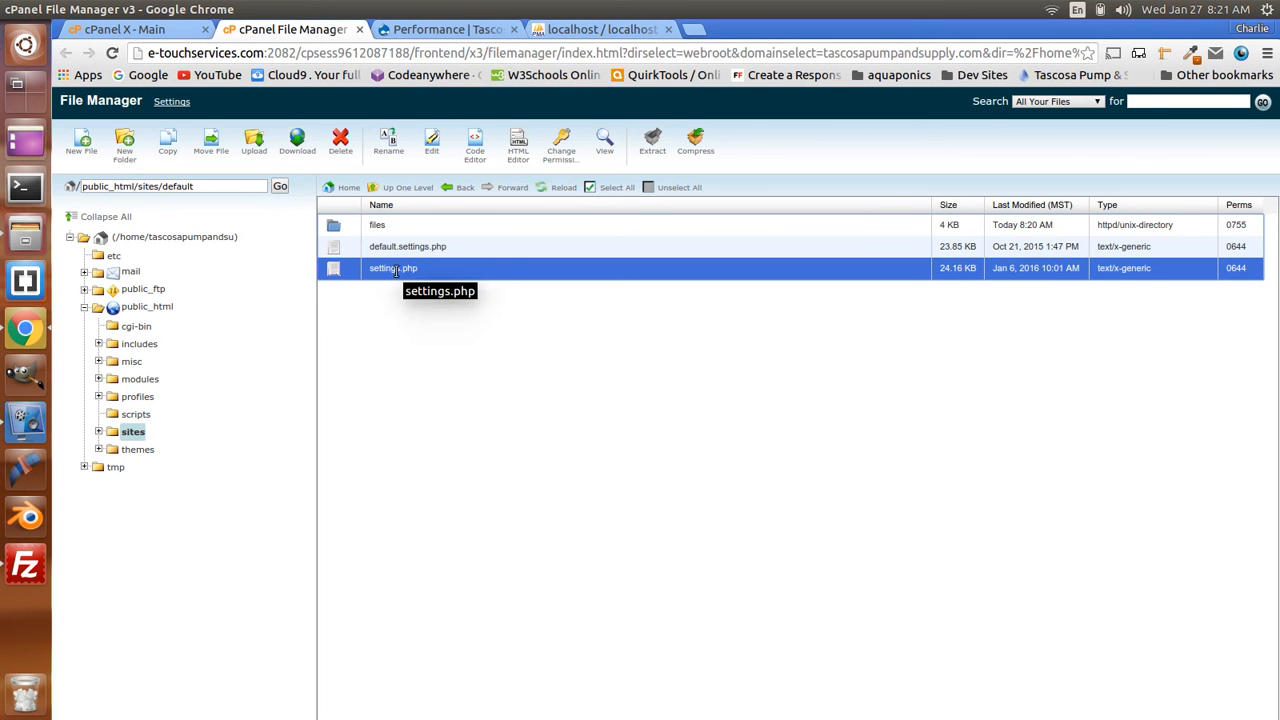
# - Edit settings.php in the cPanel text editor, save it, and close the editor
pyautogui.click(433, 147)
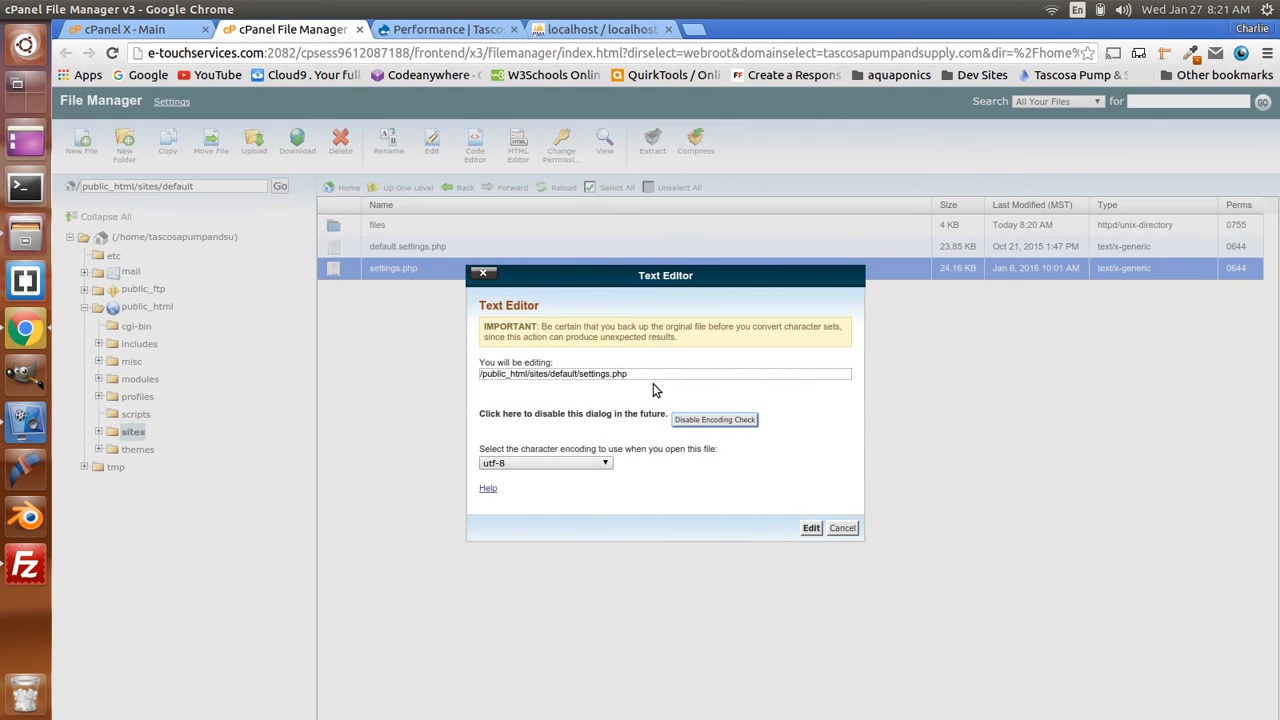
pyautogui.click(811, 527)
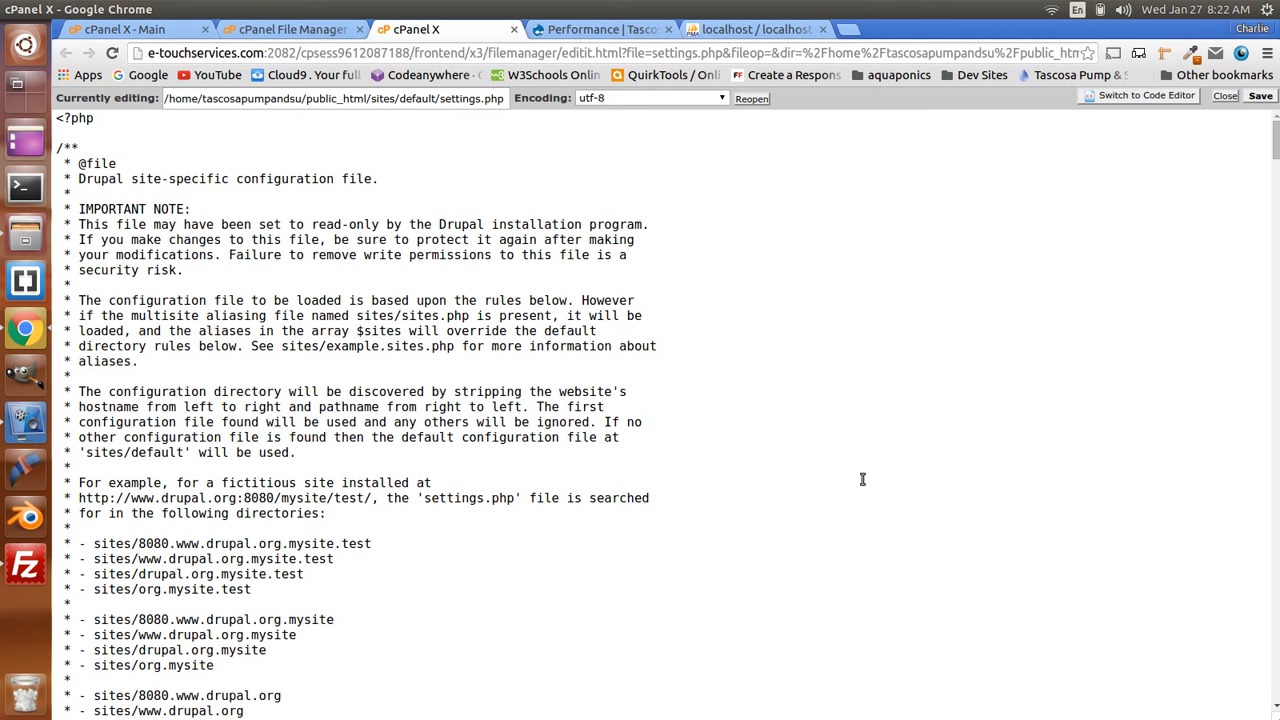
pyautogui.click(468, 479)
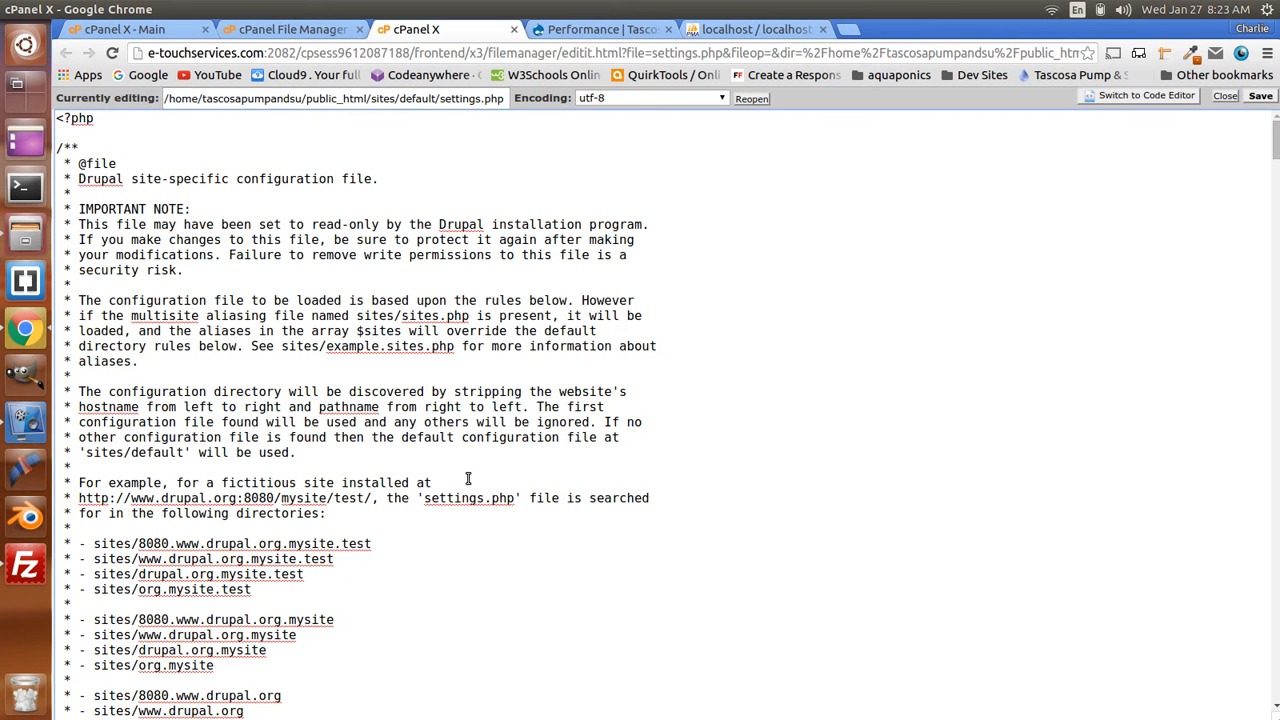
pyautogui.click(1262, 100)
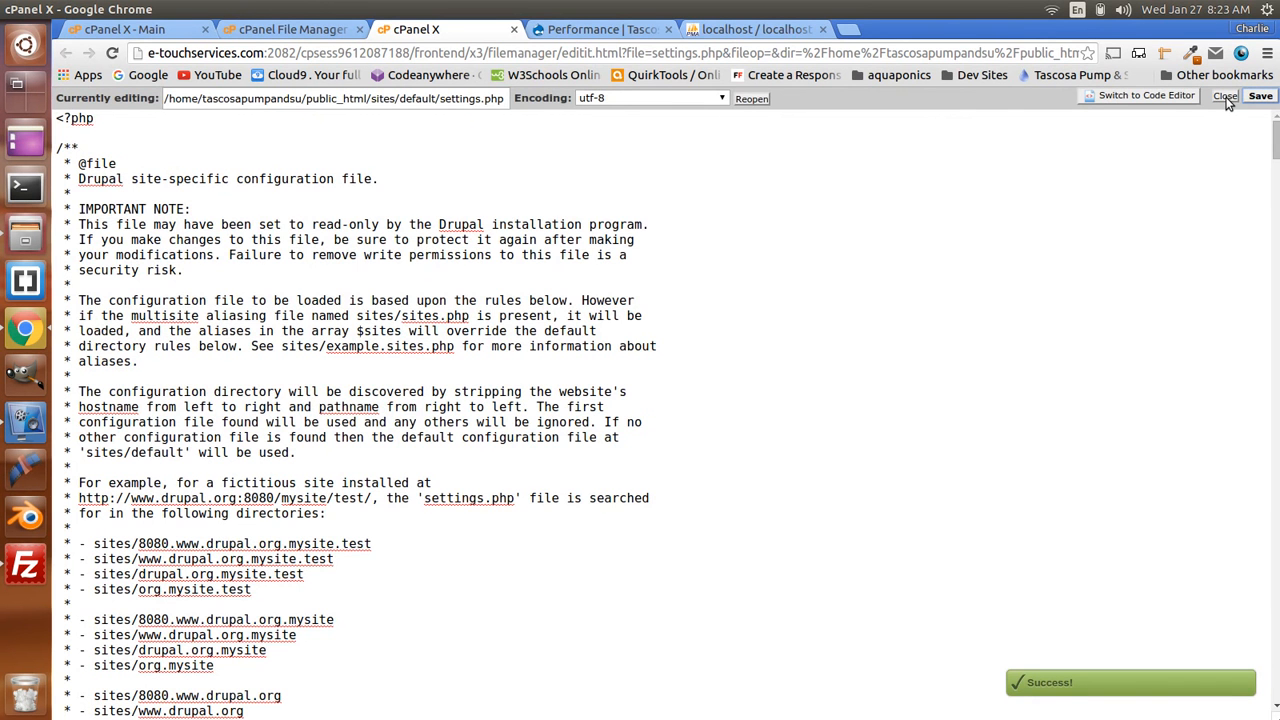
pyautogui.click(1226, 98)
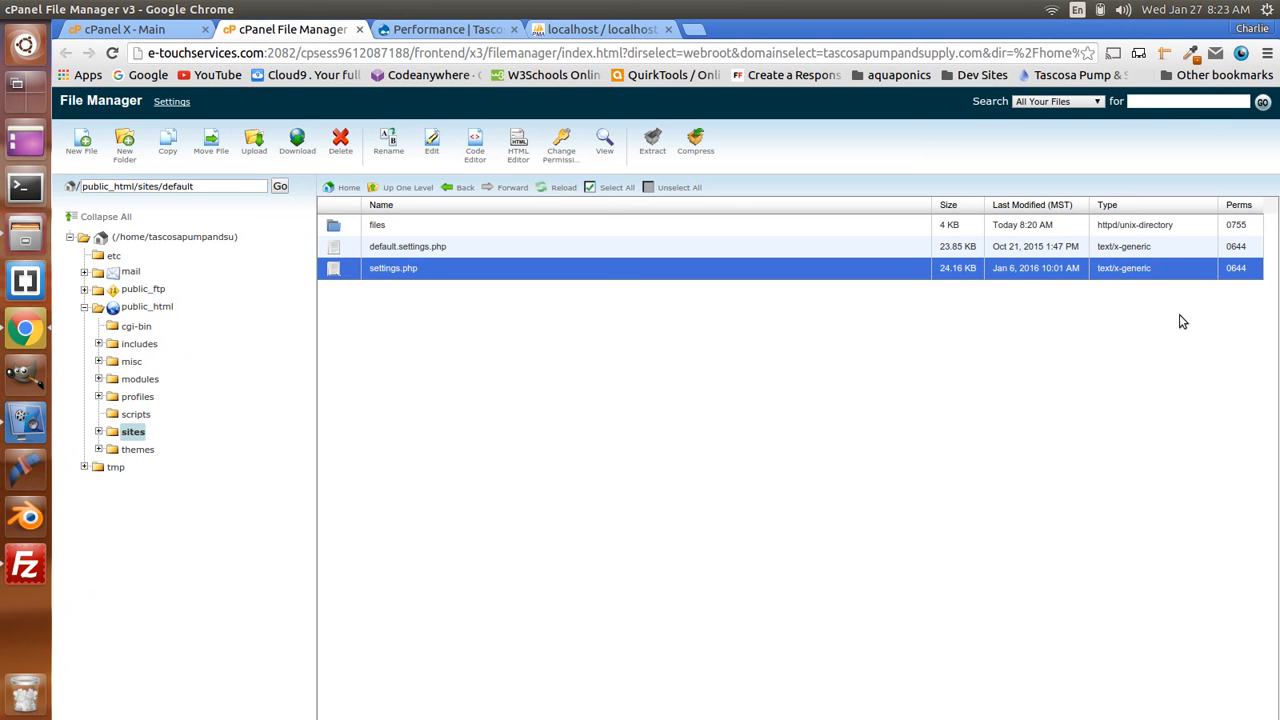
# - Remove User Write on settings.php, changing its permissions from 0644 to 0444
pyautogui.rightClick(391, 269)
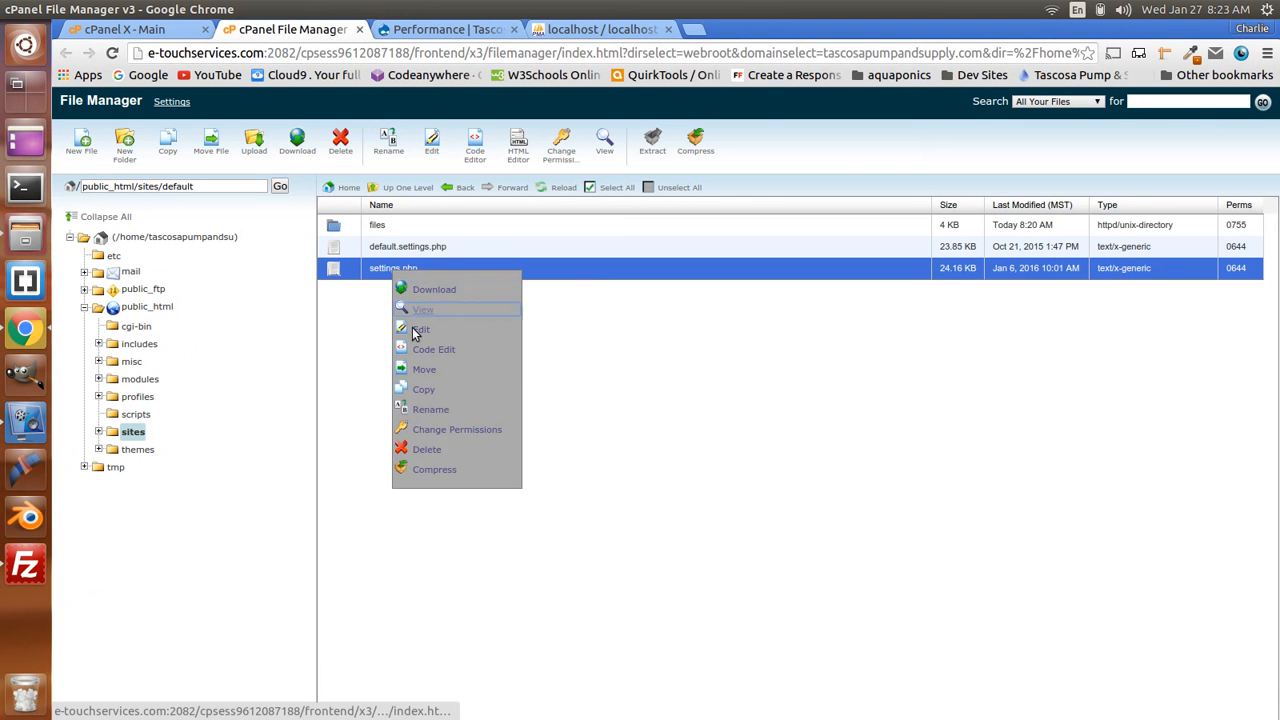
pyautogui.click(489, 432)
pyautogui.click(544, 406)
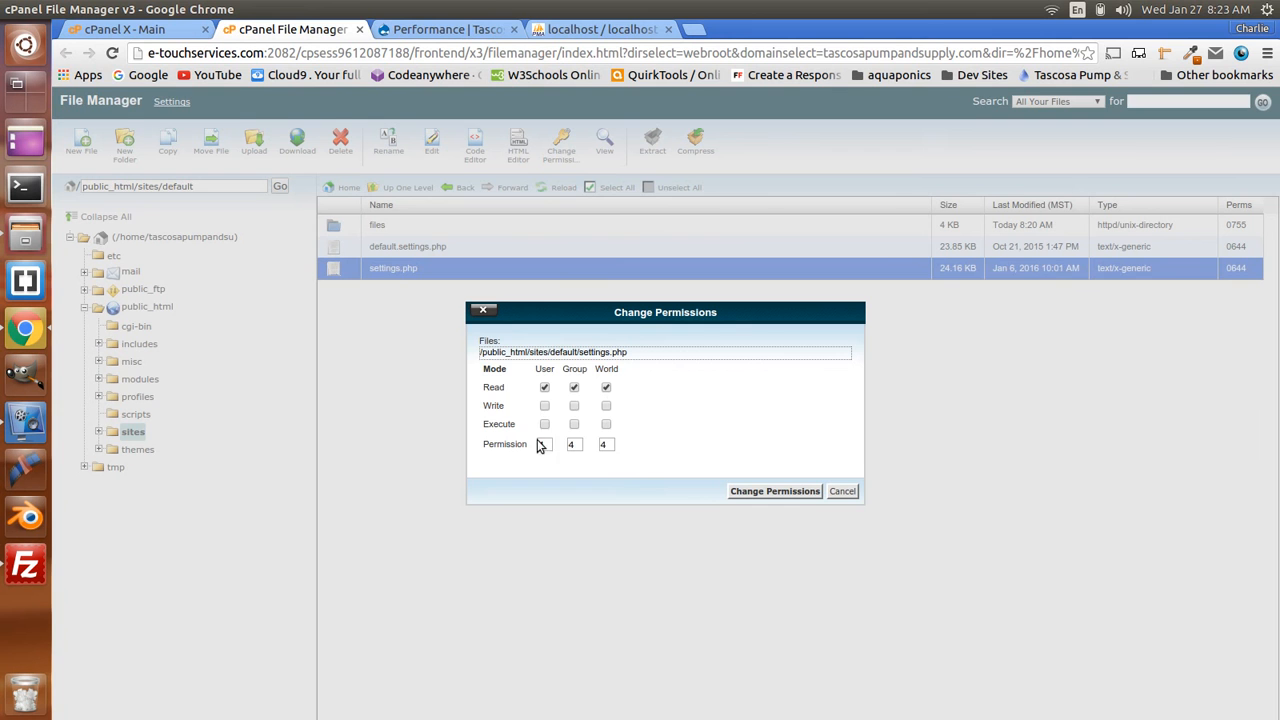
pyautogui.click(772, 491)
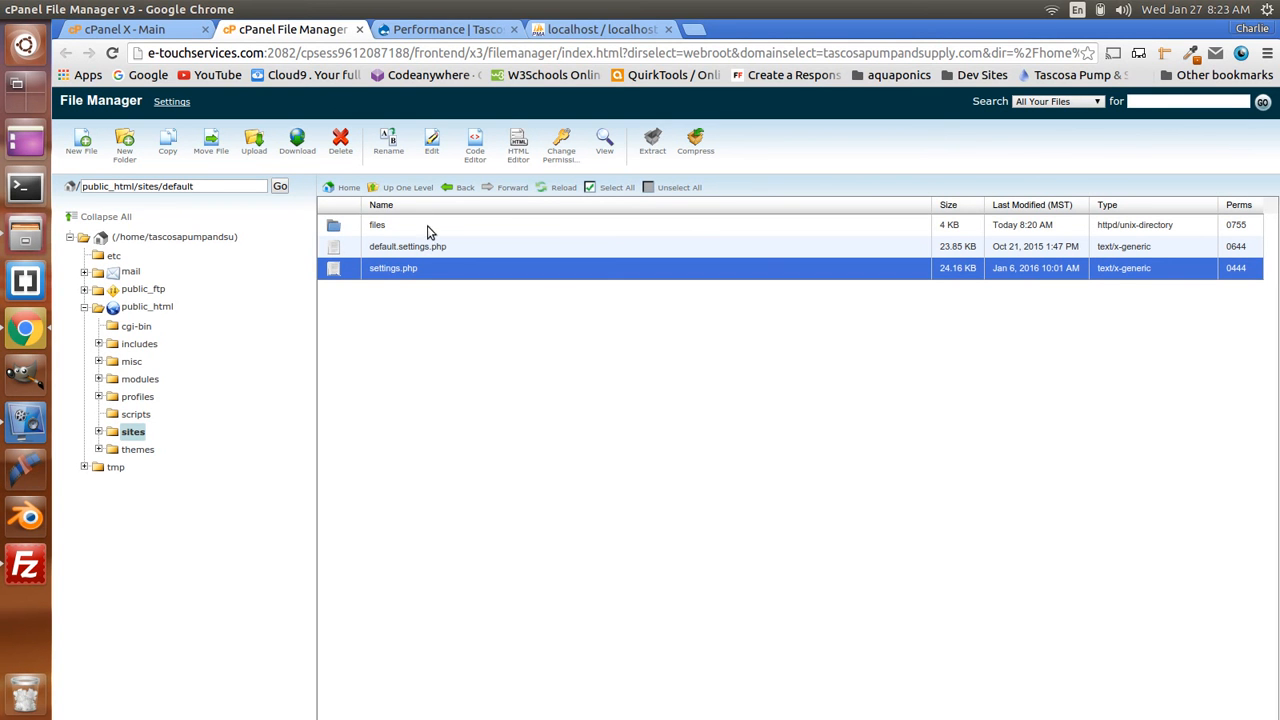
# - Load the live tascosapumpandsupply.com site in a new browser tab
pyautogui.click(453, 32)
pyautogui.click(580, 30)
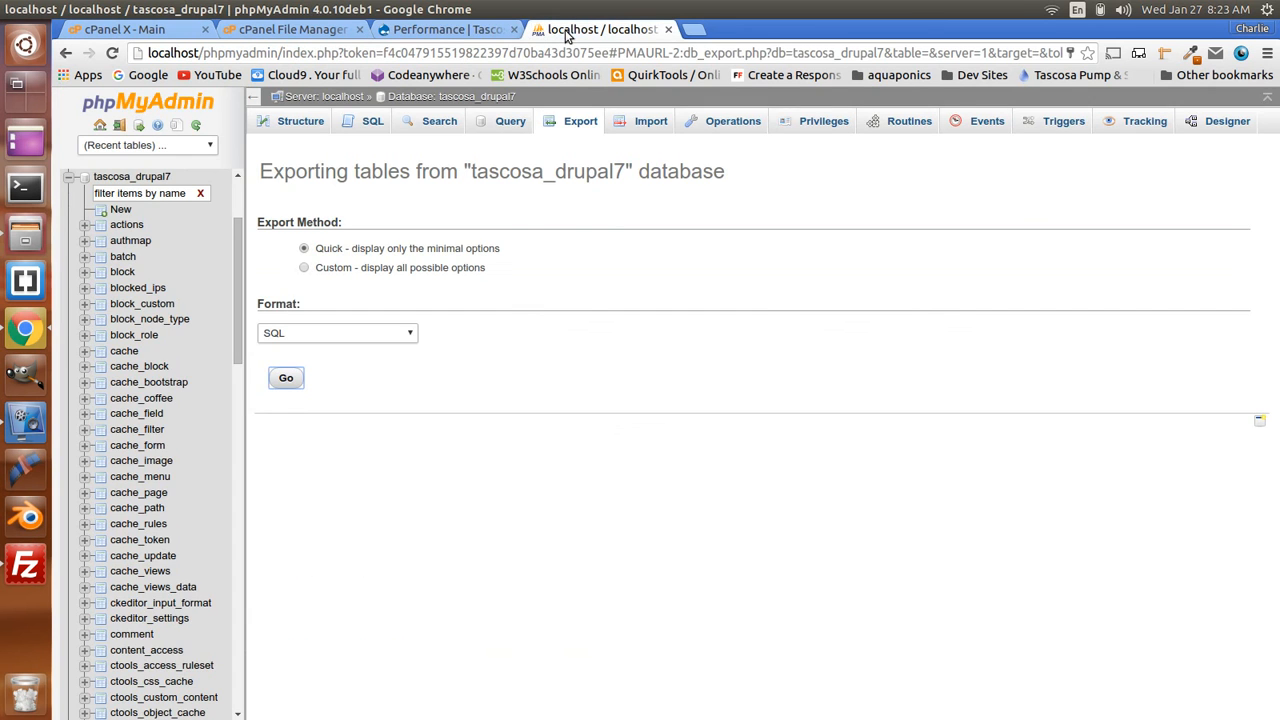
pyautogui.click(482, 36)
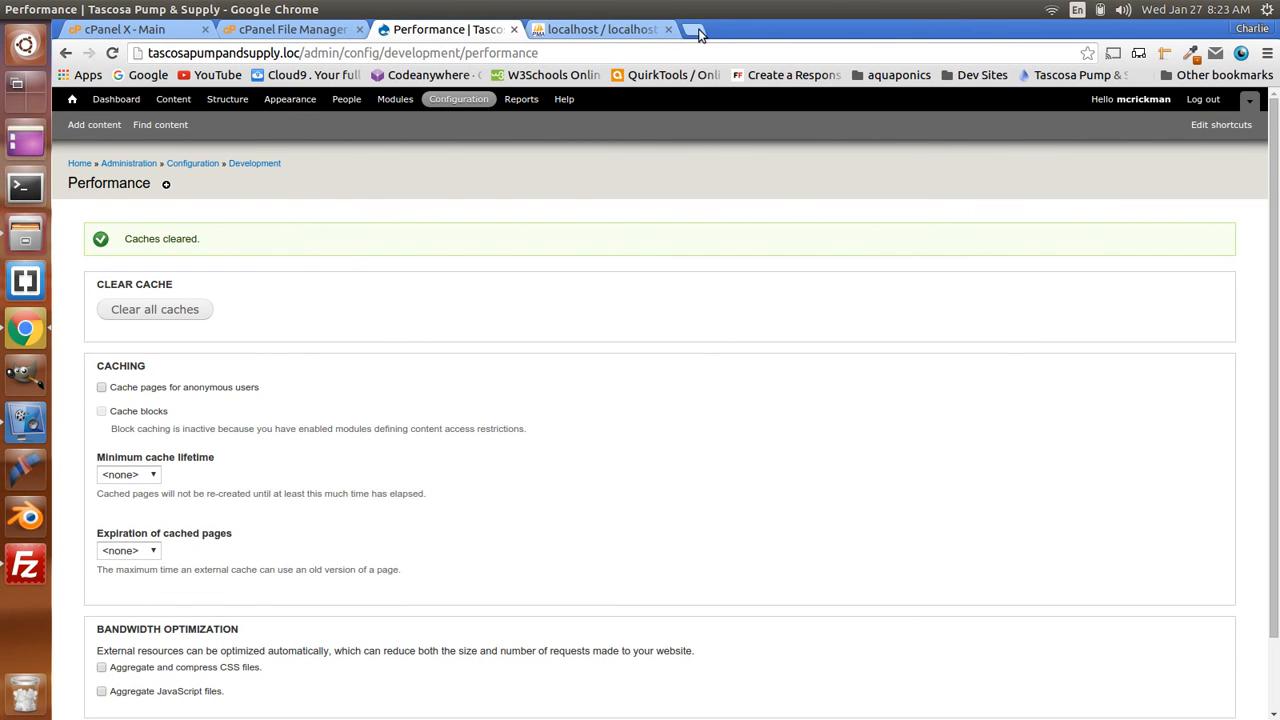
pyautogui.click(629, 29)
pyautogui.click(697, 30)
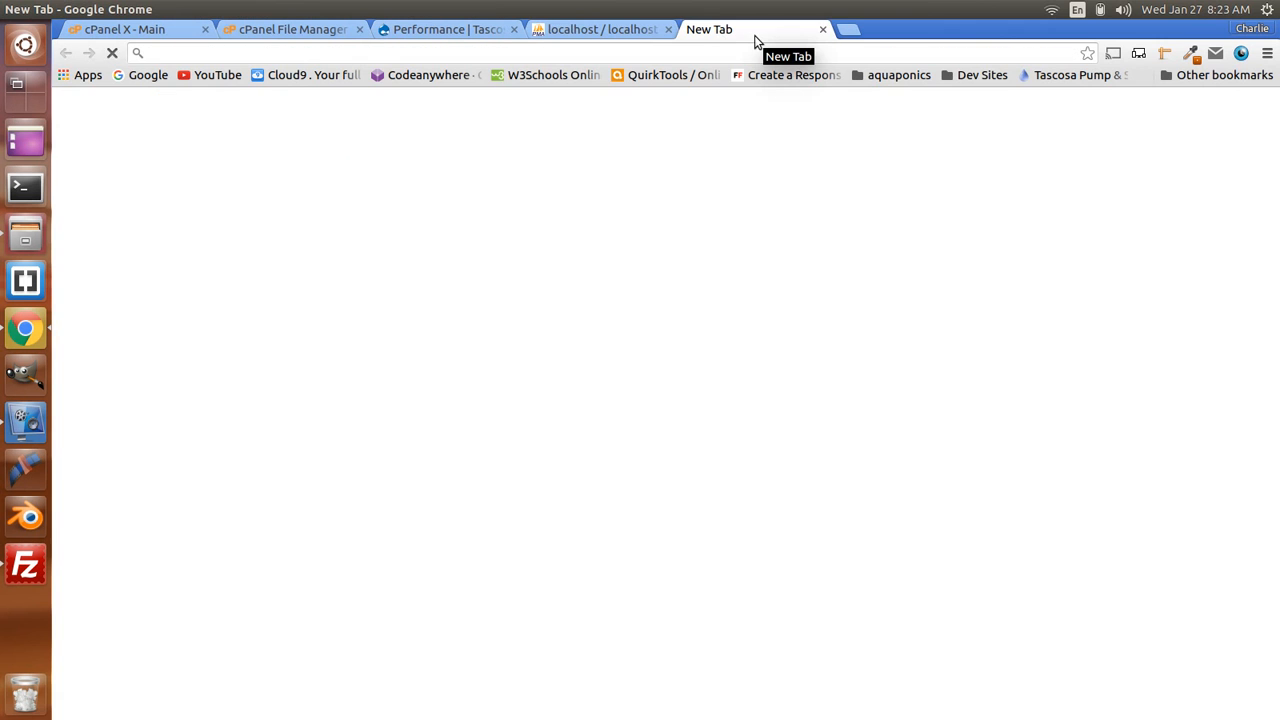
pyautogui.write('tascosapumpandsupply.com')
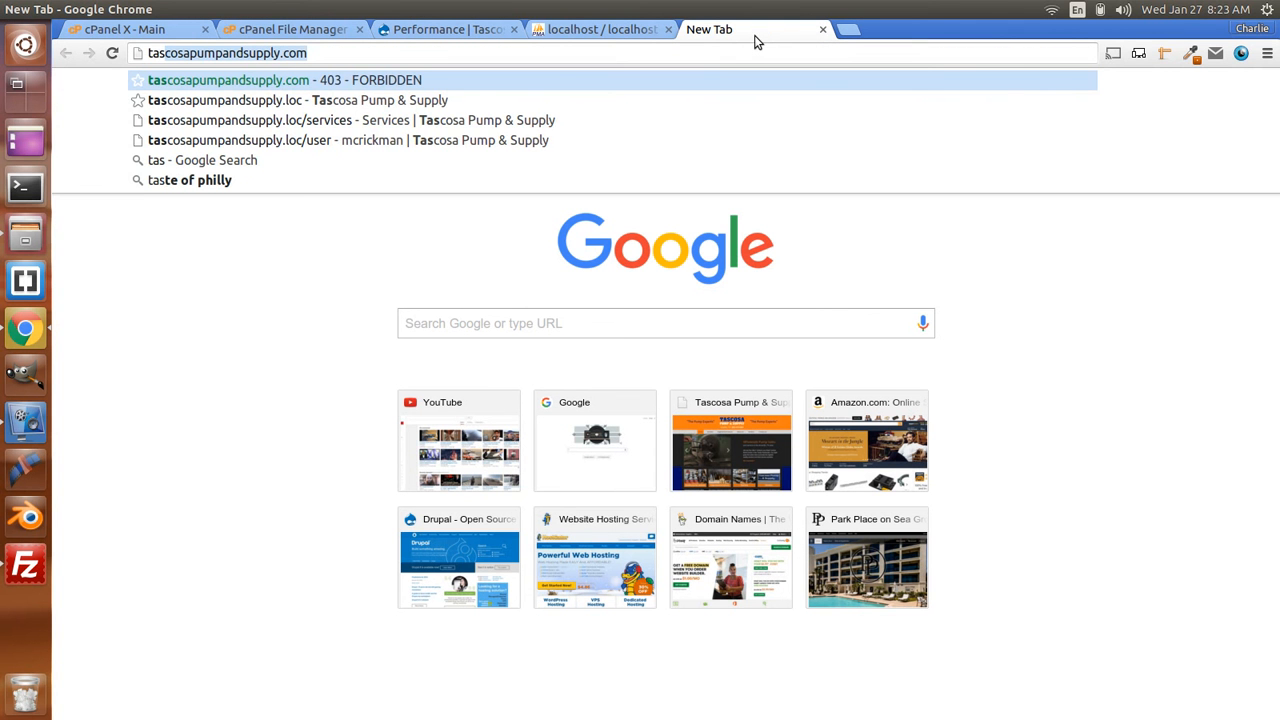
pyautogui.click(307, 82)
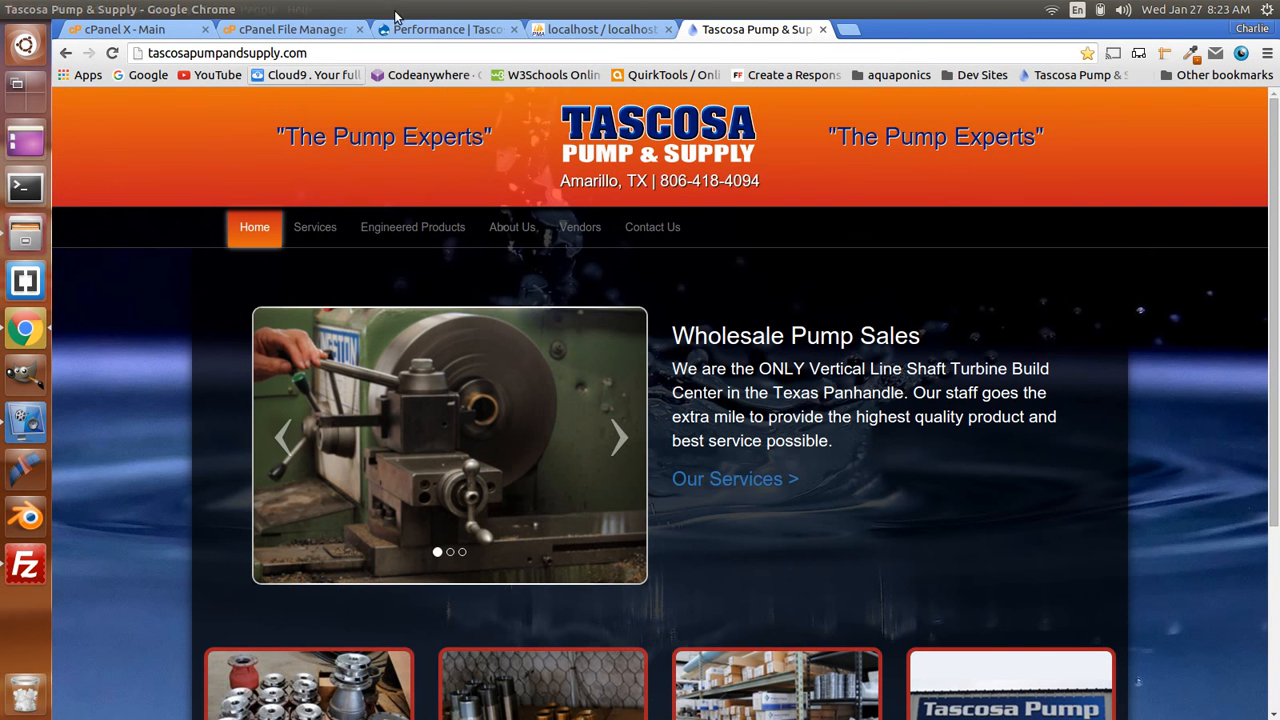
pyautogui.scroll(-4, 971, 288)
pyautogui.scroll(3, 972, 289)
pyautogui.scroll(1, 972, 289)
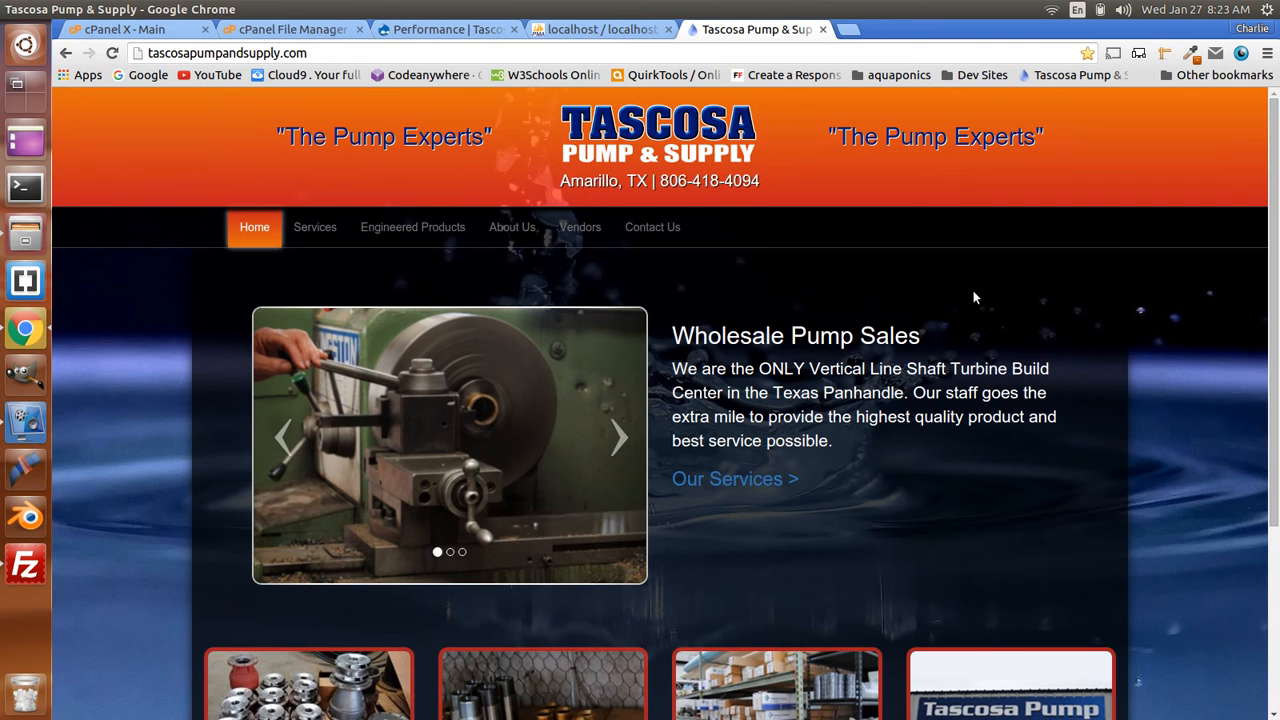
# - Check that the Services, Engineered Products and Home pages all load correctly
pyautogui.click(336, 227)
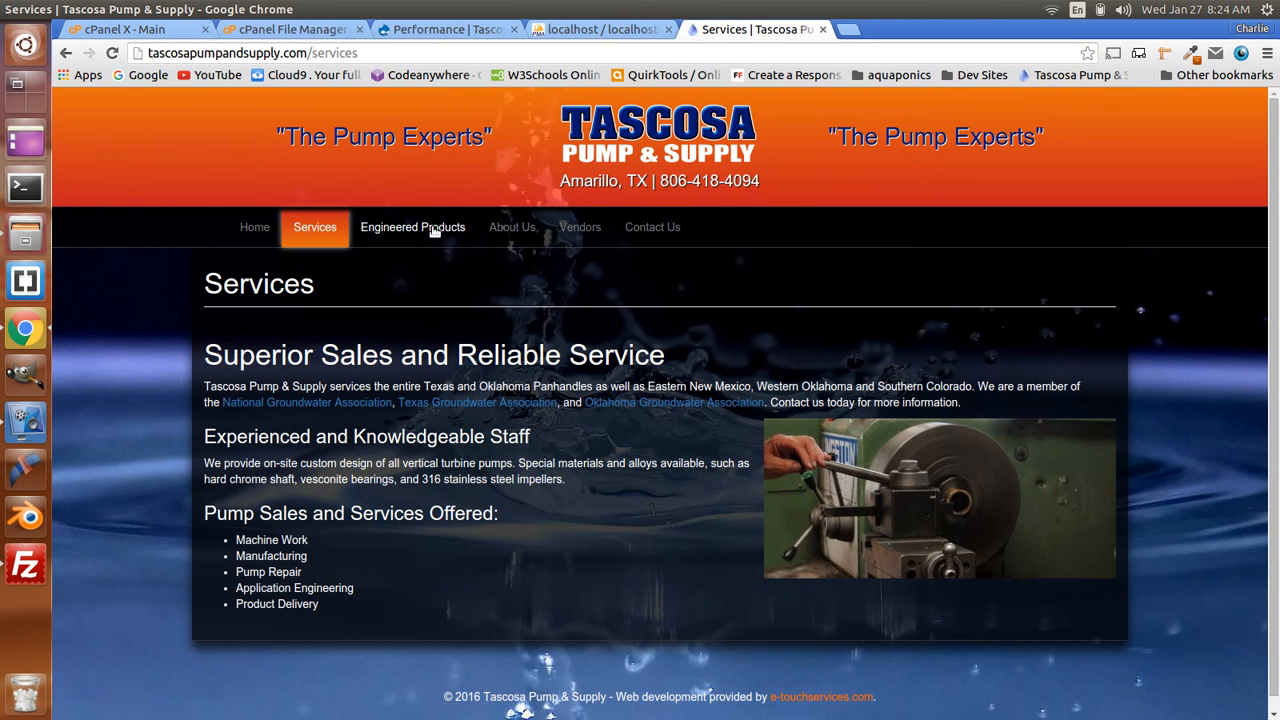
pyautogui.click(414, 237)
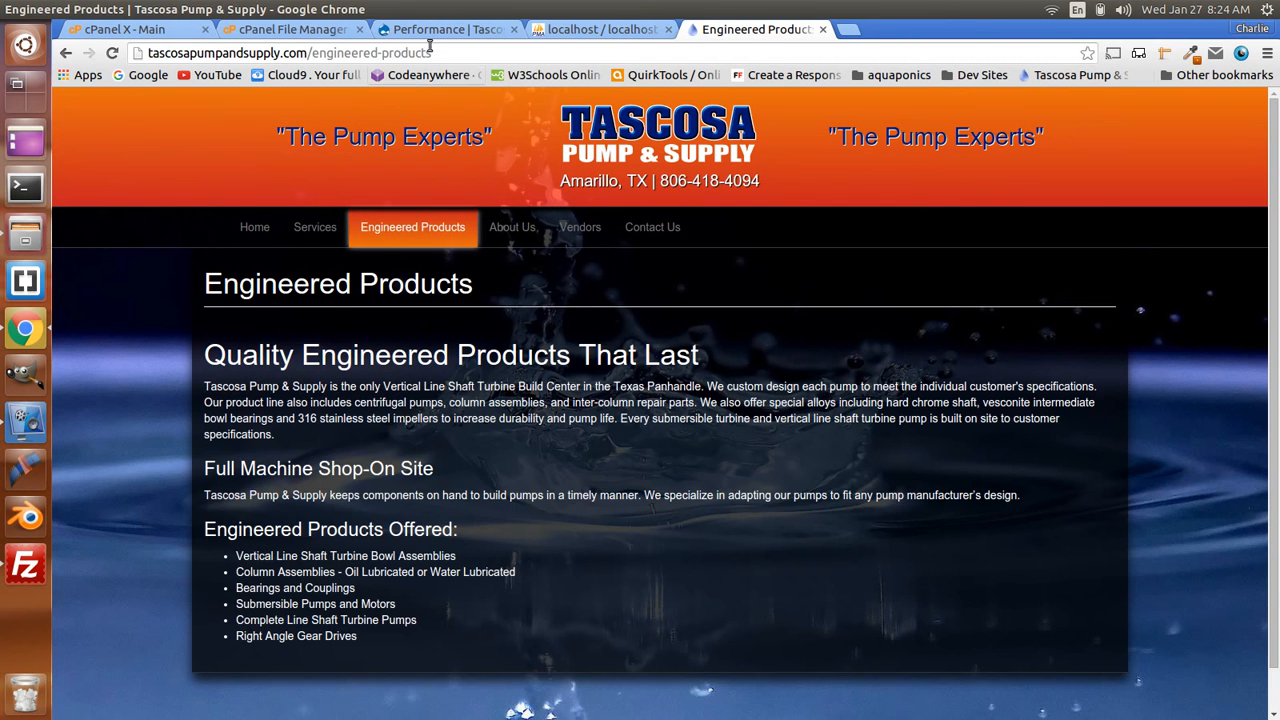
pyautogui.click(254, 227)
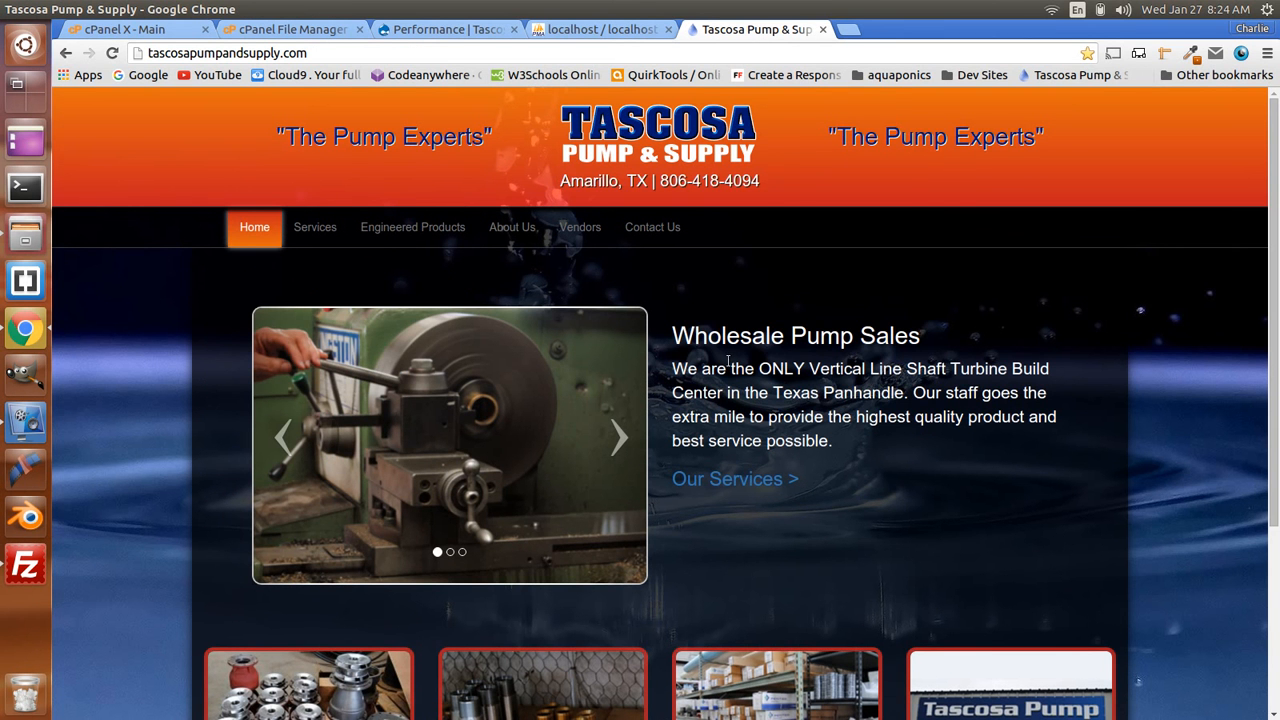
pyautogui.scroll(-5, 727, 366)
pyautogui.scroll(5, 726, 359)
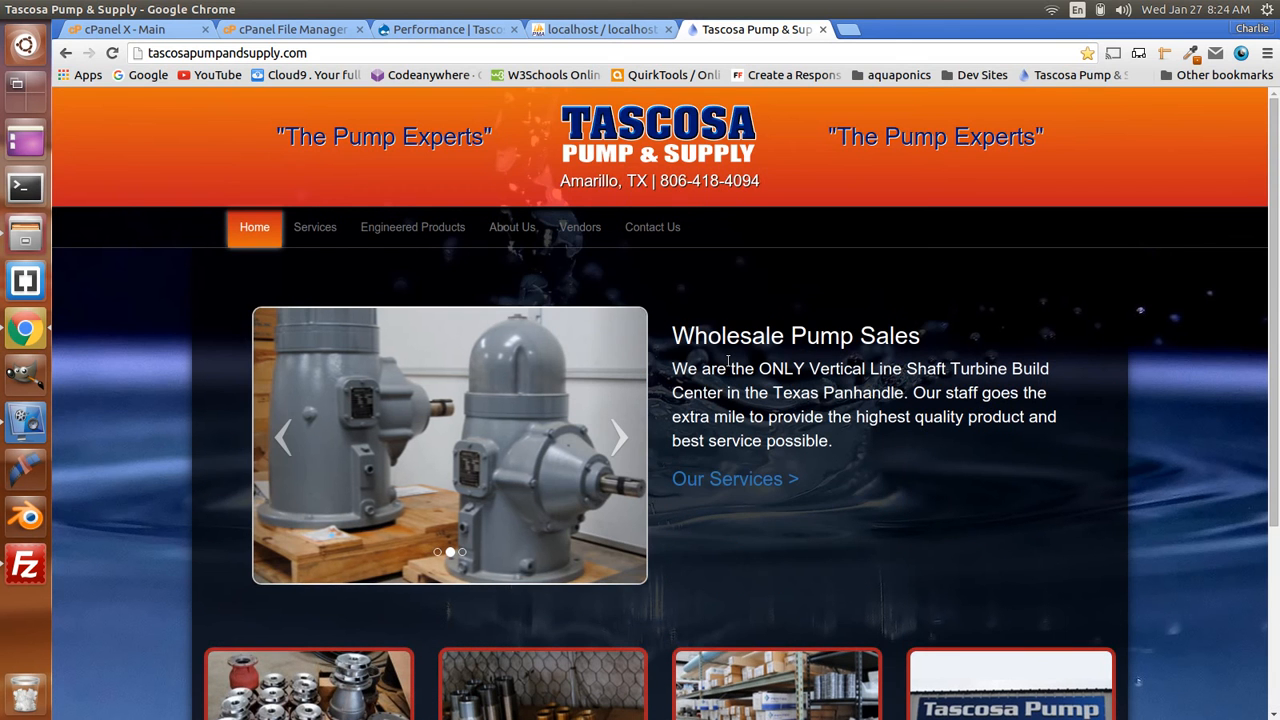
pyautogui.scroll(-5, 727, 361)
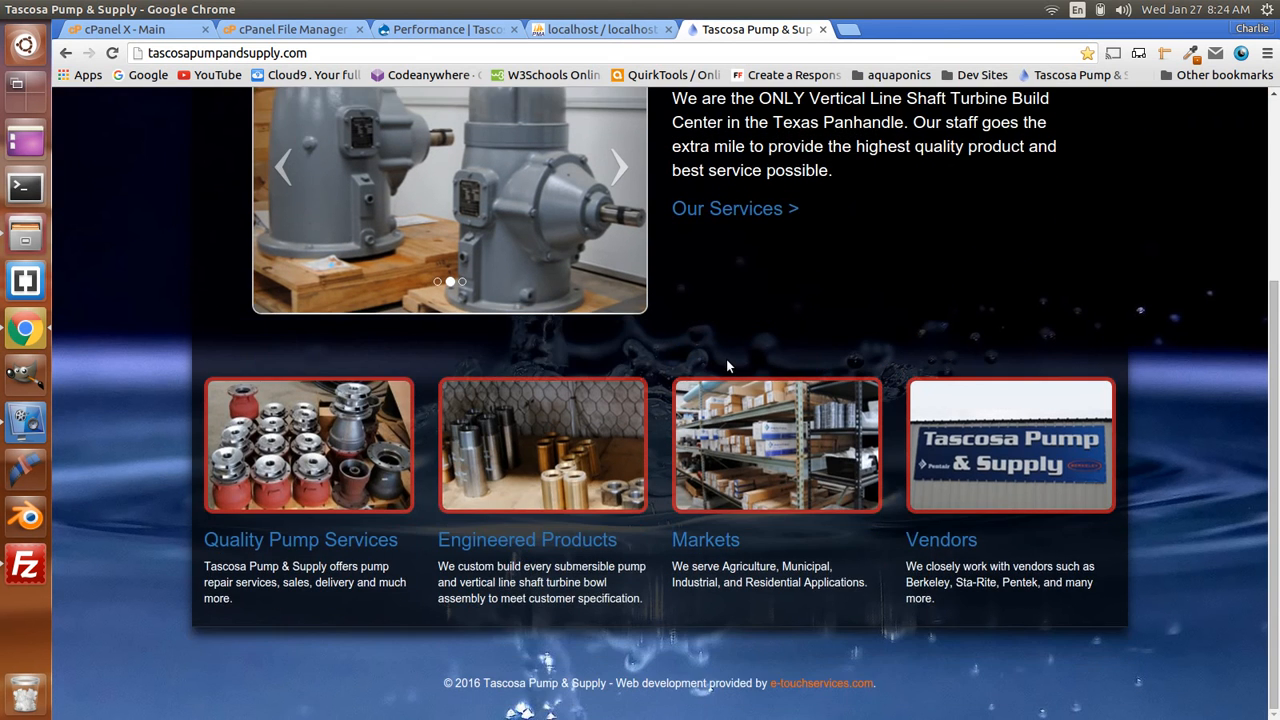
pyautogui.scroll(5, 727, 361)
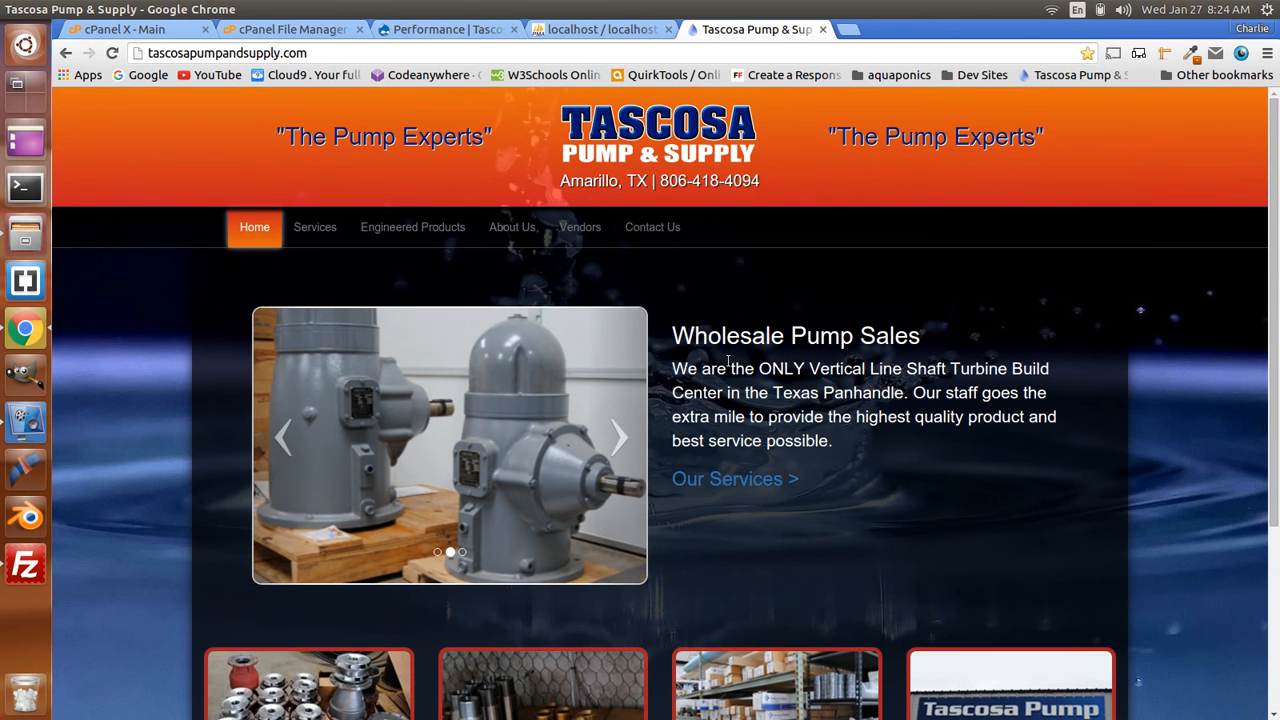